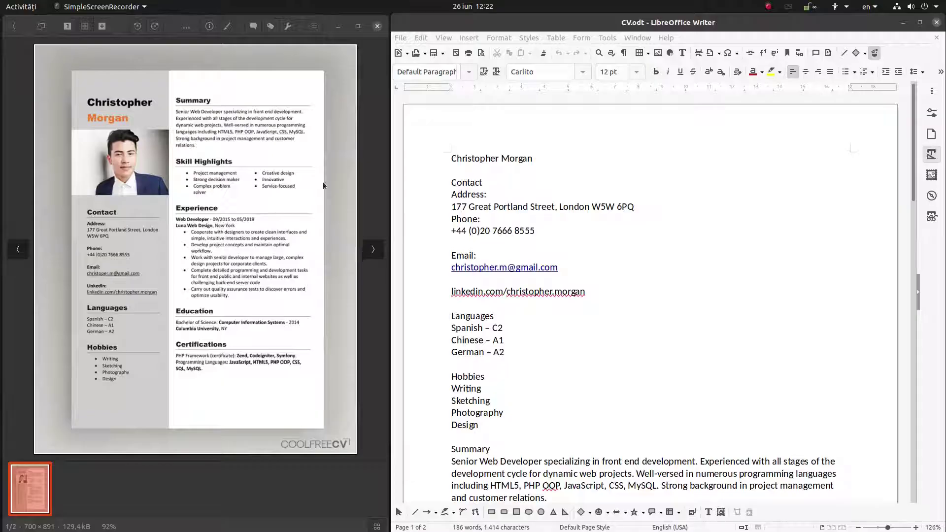
# Insert a table with one row and two columns at the very beginning of the document.
pyautogui.click(439, 158)
pyautogui.click(640, 52)
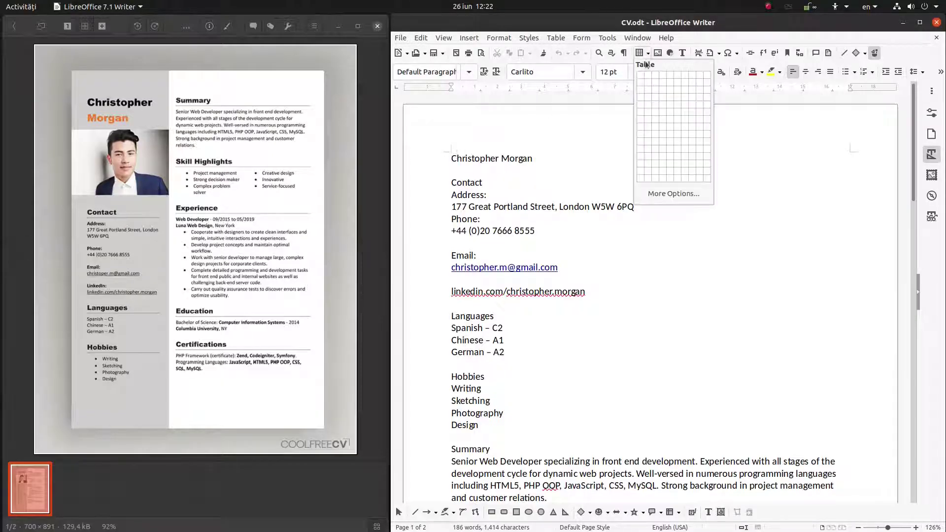
pyautogui.click(640, 79)
# Check the table's current width settings and the page style's paper width, leaving both unchanged.
pyautogui.rightClick(556, 165)
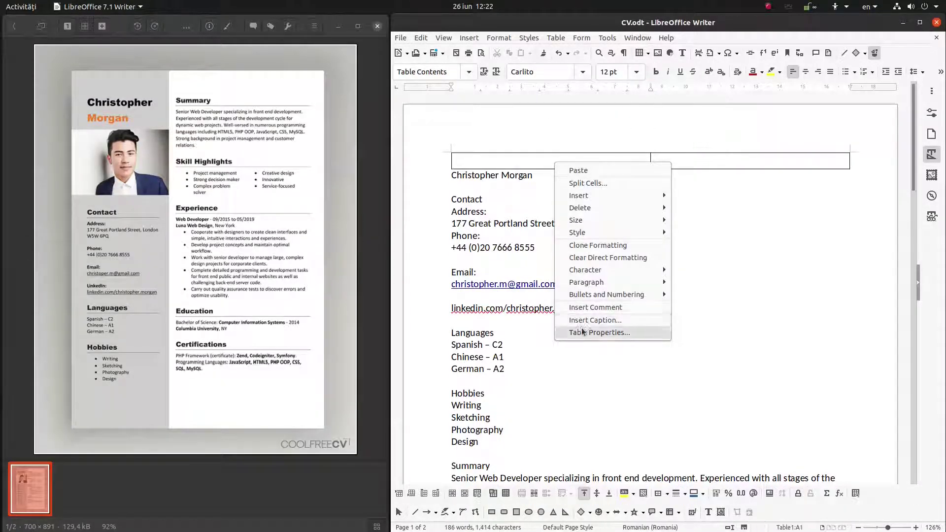
pyautogui.click(582, 332)
pyautogui.click(485, 150)
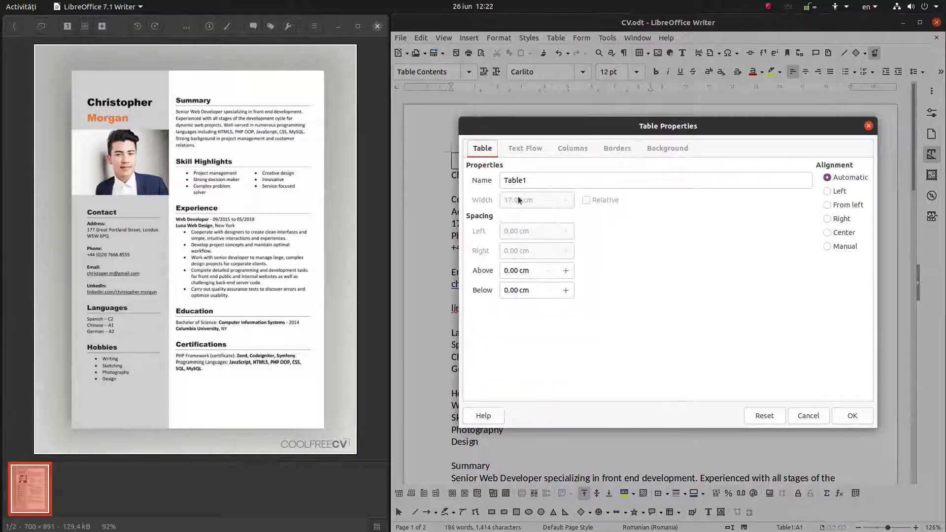
pyautogui.click(808, 415)
pyautogui.rightClick(614, 251)
pyautogui.click(649, 347)
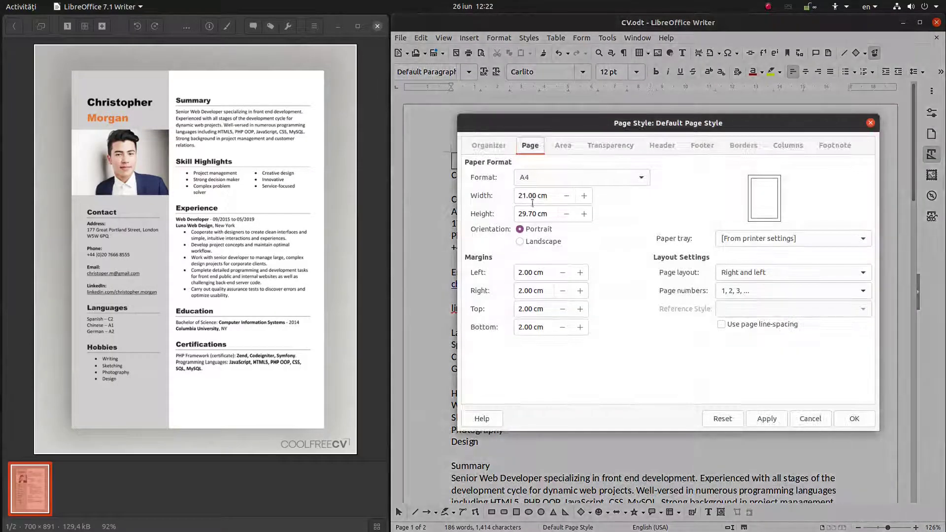
pyautogui.click(810, 418)
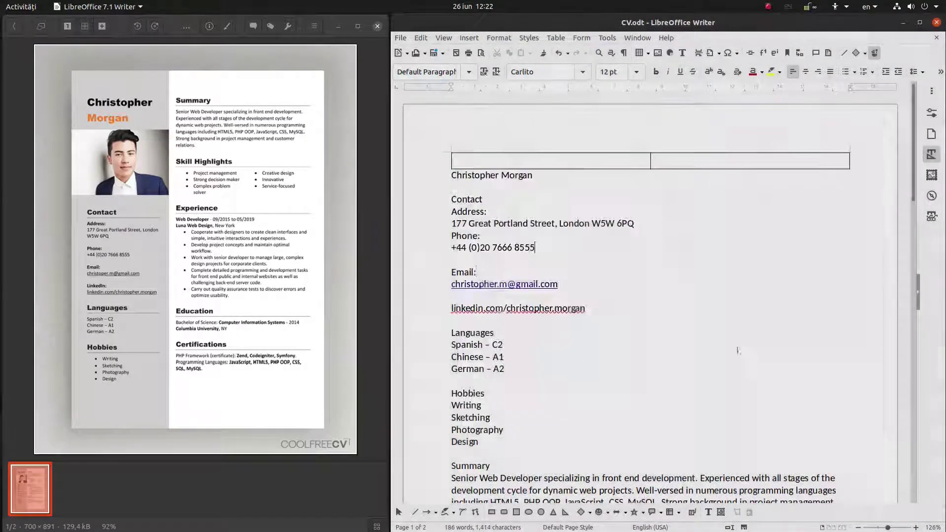
# Center-align the table on the page and set its width to 21 cm.
pyautogui.rightClick(492, 159)
pyautogui.click(537, 333)
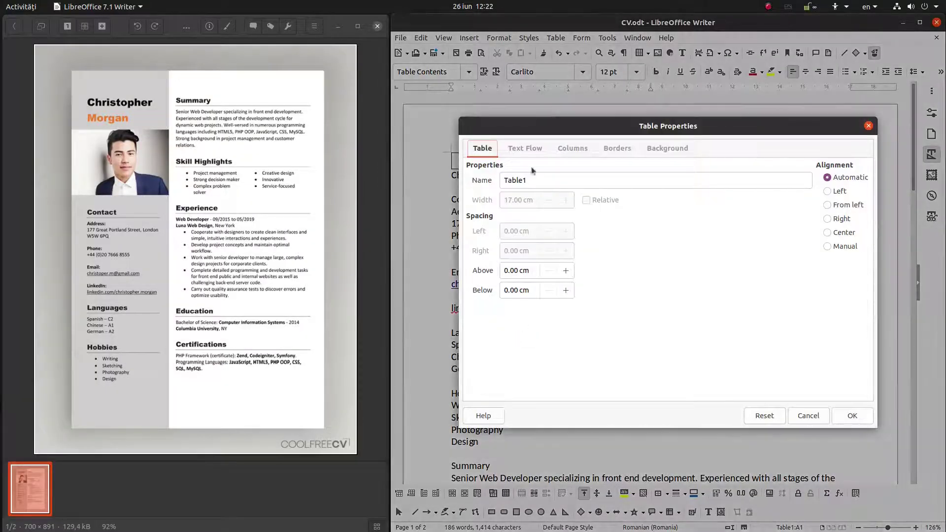
pyautogui.click(827, 232)
pyautogui.tripleClick(517, 199)
pyautogui.write('21')
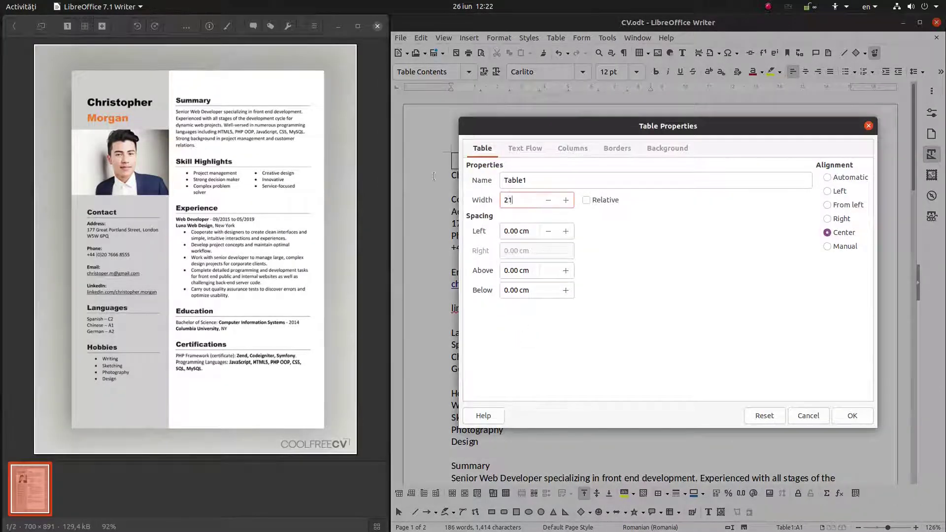
# Try a first column width of 8 cm, and reduce it to 7 cm.
pyautogui.click(519, 148)
pyautogui.click(561, 148)
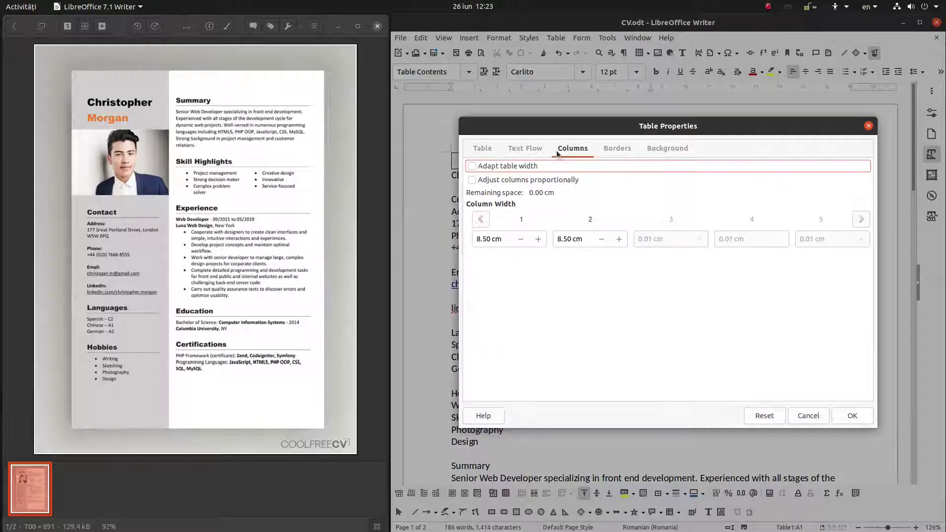
pyautogui.tripleClick(508, 240)
pyautogui.write('8')
pyautogui.press('Tab')
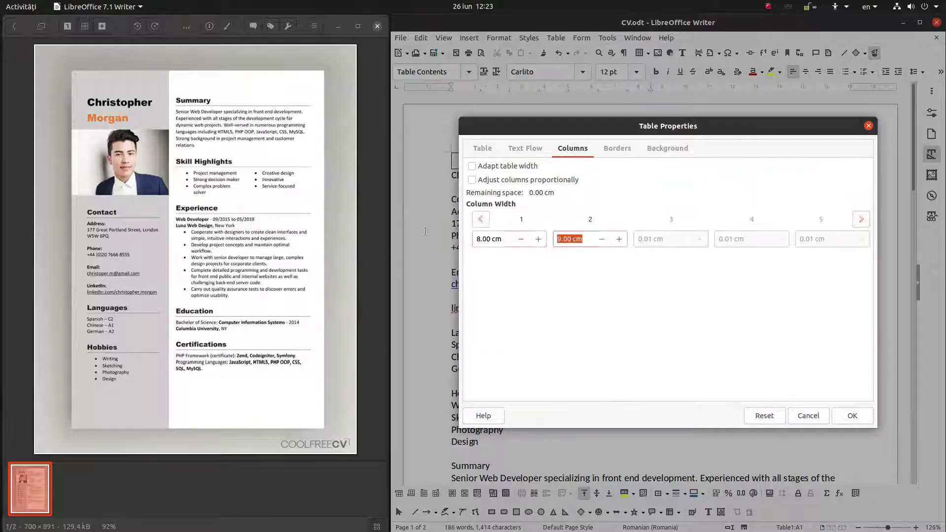
pyautogui.hotkey('shift', 'Tab')
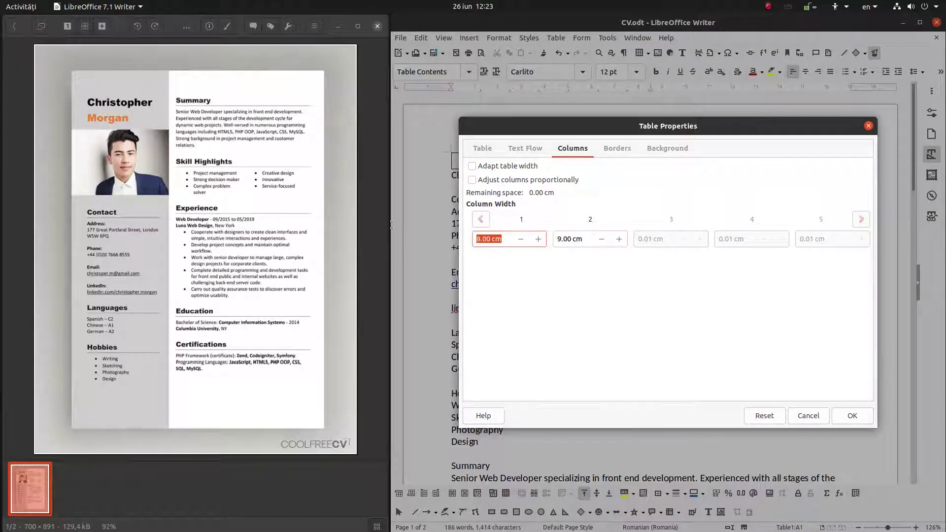
pyautogui.write('7')
pyautogui.press('Tab')
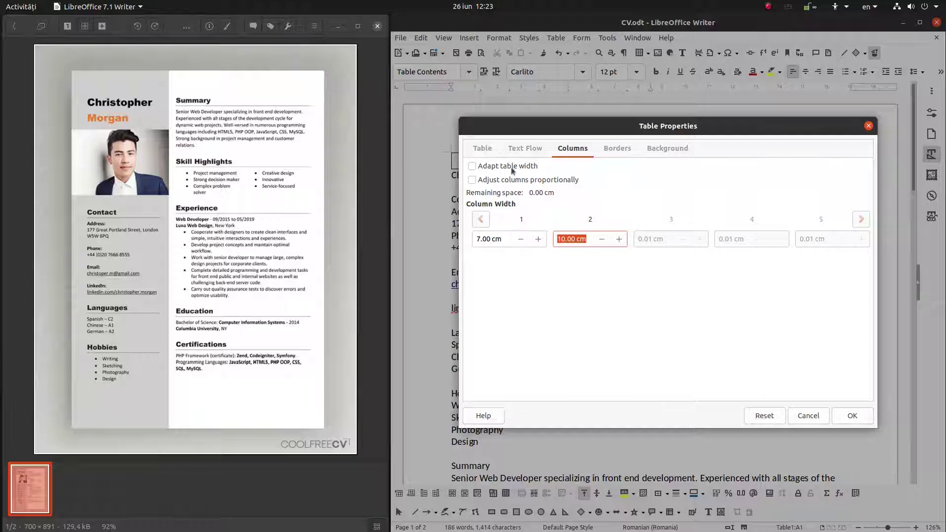
# Try setting the table's left spacing to 0 cm.
pyautogui.click(479, 151)
pyautogui.press('Tab')
pyautogui.press('Tab')
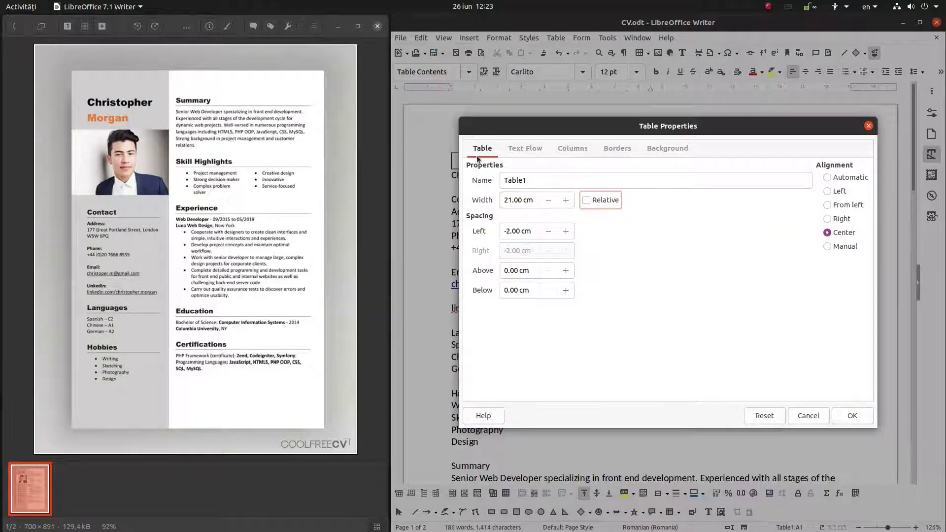
pyautogui.tripleClick(533, 231)
pyautogui.write('0')
pyautogui.press('Tab')
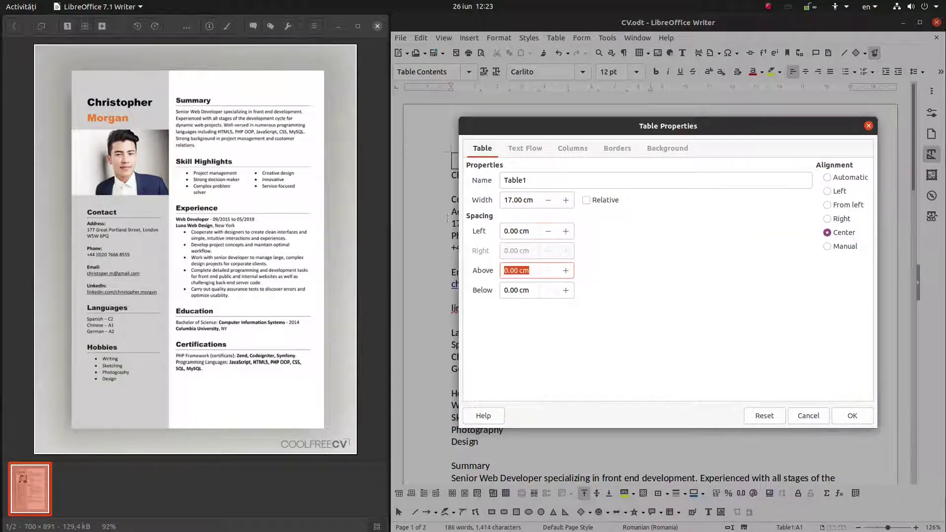
# Set the table's width to 21 cm and its first column's width to 8 cm, and apply the table properties.
pyautogui.hotkey('shift', 'Tab')
pyautogui.hotkey('shift', 'Tab')
pyautogui.hotkey('shift', 'Tab')
pyautogui.write('21')
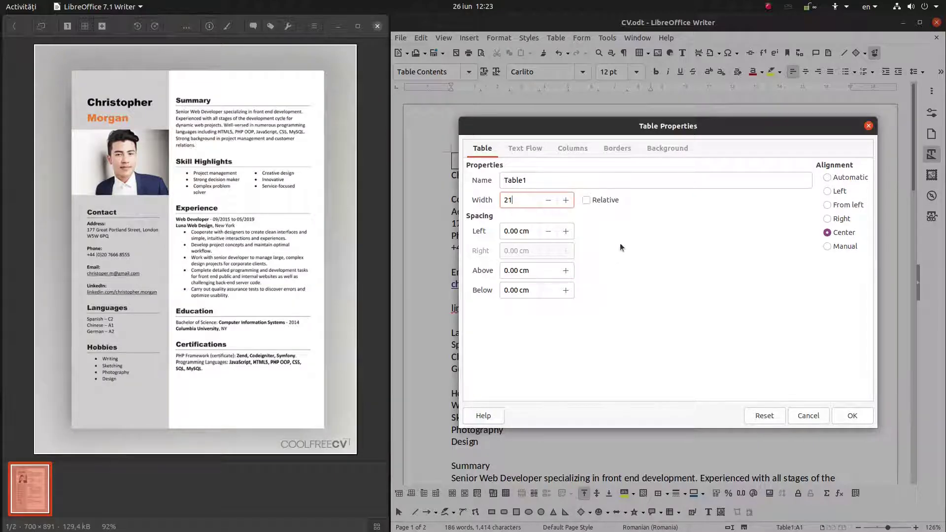
pyautogui.click(620, 179)
pyautogui.click(581, 149)
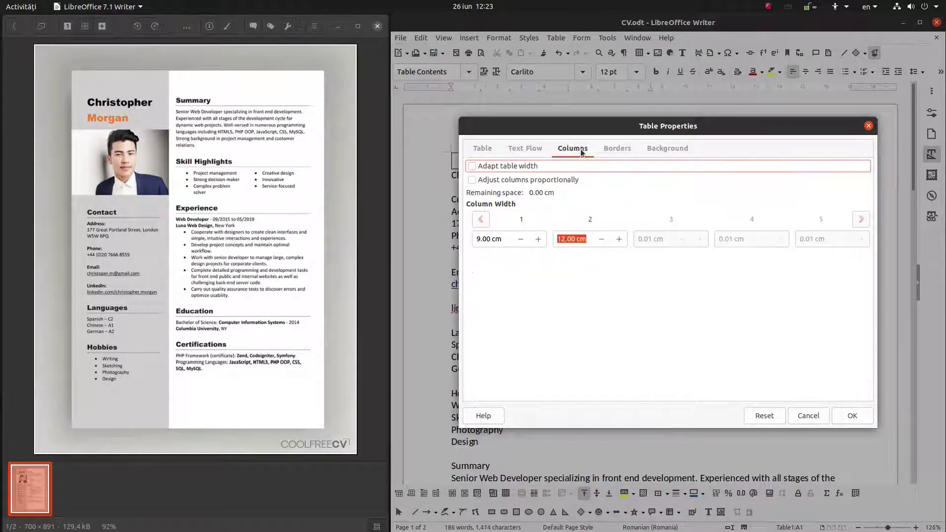
pyautogui.tripleClick(504, 240)
pyautogui.write('8')
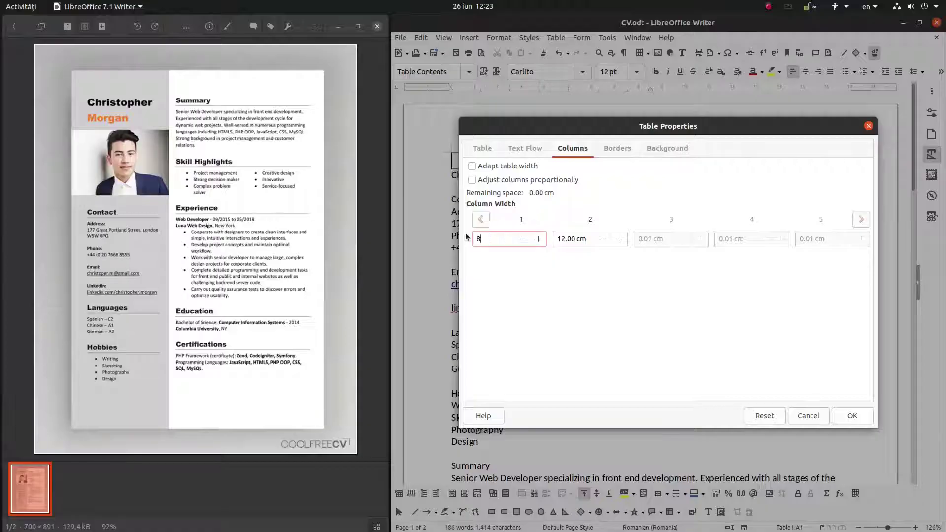
pyautogui.press('Tab')
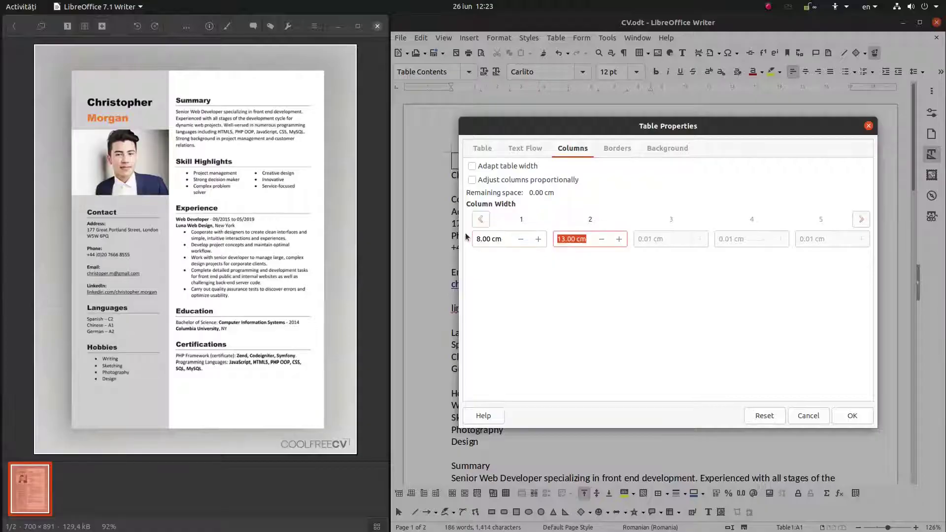
pyautogui.click(846, 415)
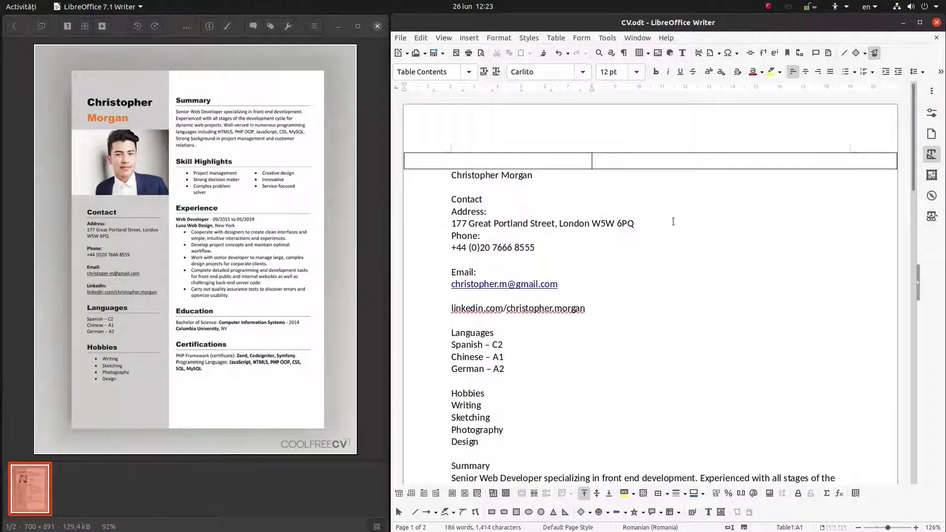
# Set the table's first column width to 7 cm.
pyautogui.rightClick(574, 161)
pyautogui.click(613, 334)
pyautogui.tripleClick(506, 239)
pyautogui.write('7')
pyautogui.press('Tab')
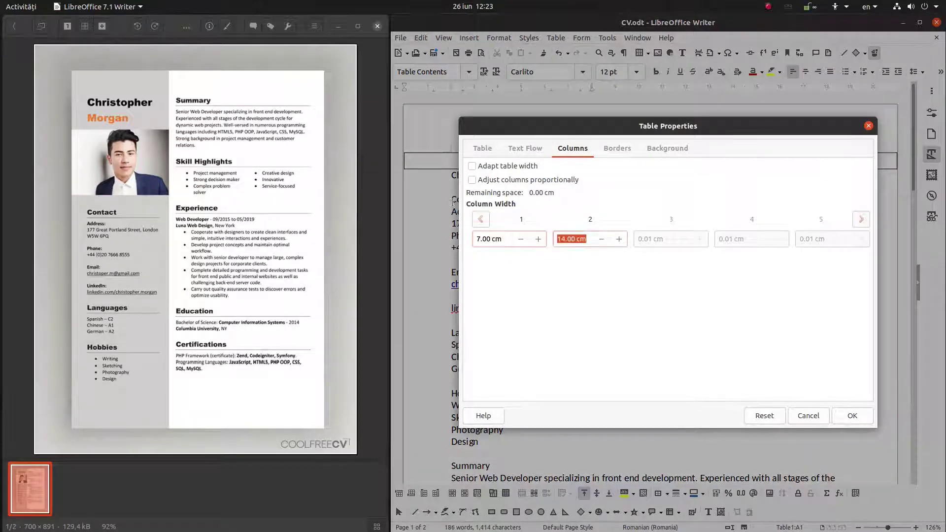
pyautogui.click(844, 416)
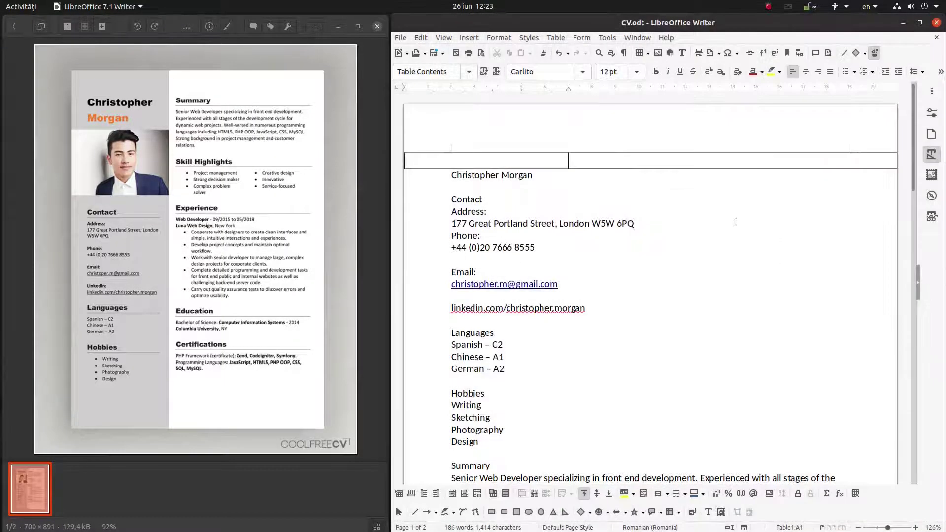
# Move the text from the full name through the end of the Hobbies list into the table's first cell.
pyautogui.click(659, 205)
pyautogui.moveTo(452, 175); pyautogui.dragTo(478, 442)
pyautogui.rightClick(539, 370)
pyautogui.click(552, 380)
pyautogui.rightClick(462, 161)
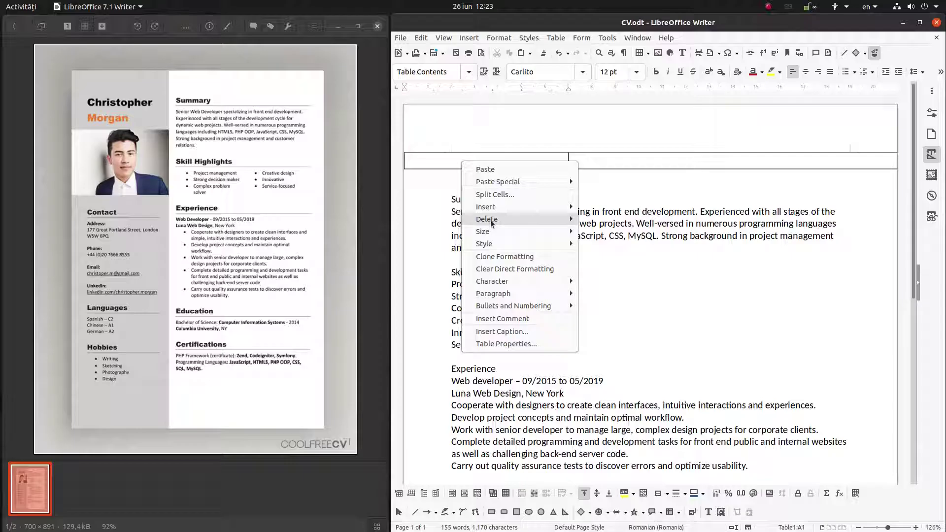
pyautogui.click(485, 169)
# Move the remaining text, from Summary through Certifications, into the table's second cell.
pyautogui.scroll(-10, 700, 370)
pyautogui.moveTo(700, 371); pyautogui.dragTo(451, 129)
pyautogui.rightClick(453, 141)
pyautogui.click(468, 144)
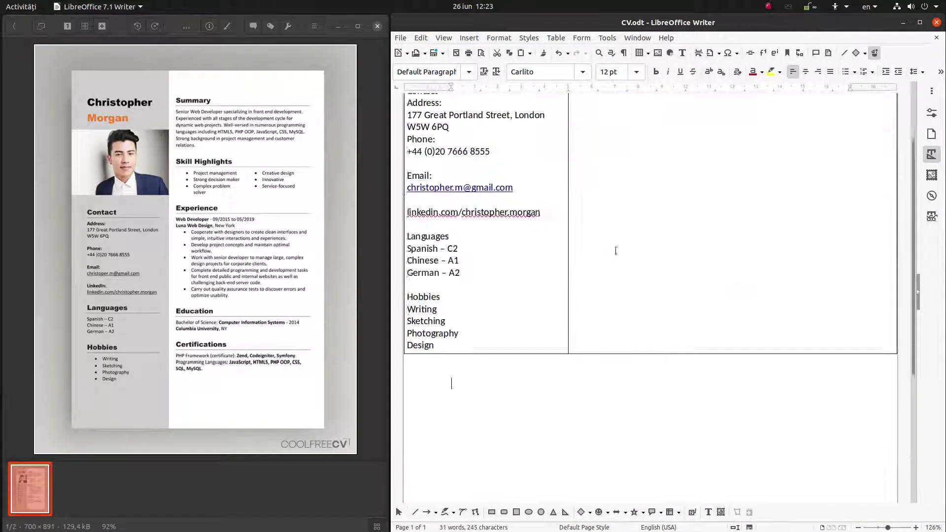
pyautogui.rightClick(612, 195)
pyautogui.click(622, 201)
pyautogui.scroll(5, 605, 197)
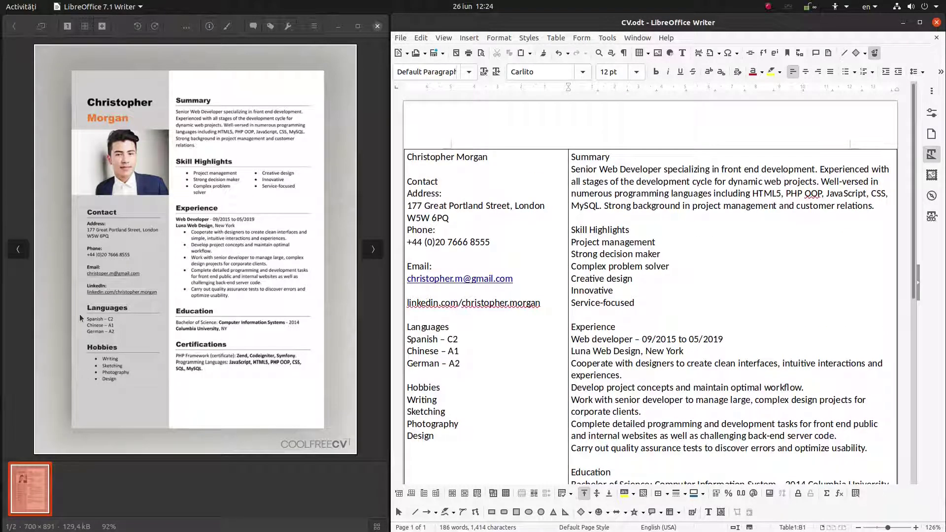
# Remove all borders from the table and set the padding to 0.30 cm on every side.
pyautogui.rightClick(489, 226)
pyautogui.click(576, 395)
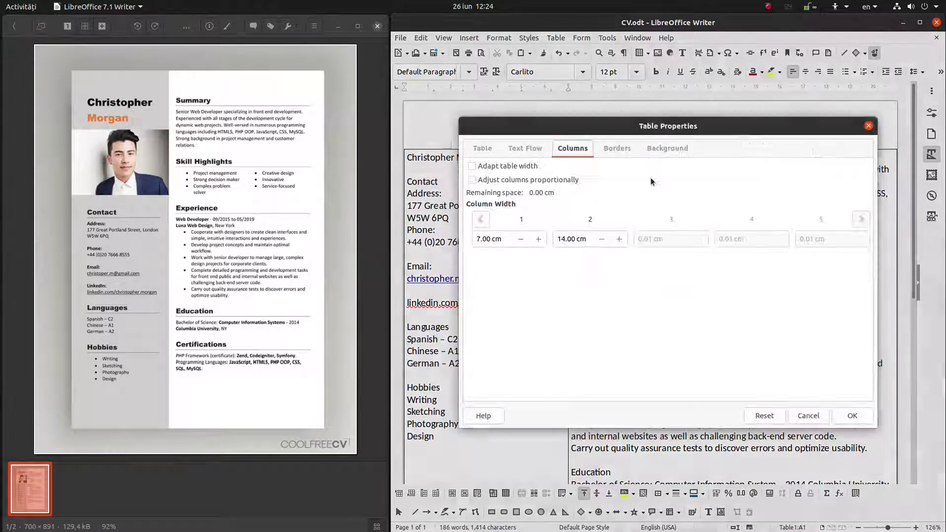
pyautogui.click(617, 149)
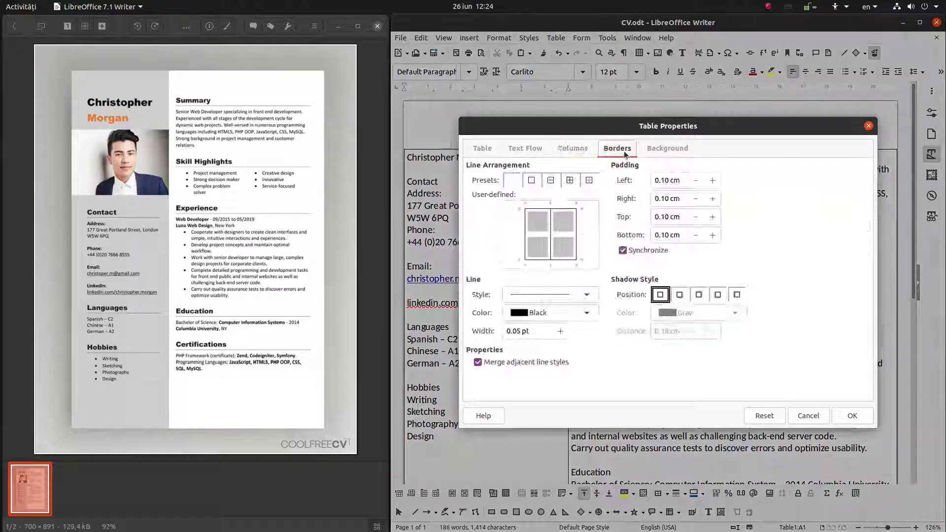
pyautogui.click(512, 180)
pyautogui.click(712, 180)
pyautogui.click(713, 180)
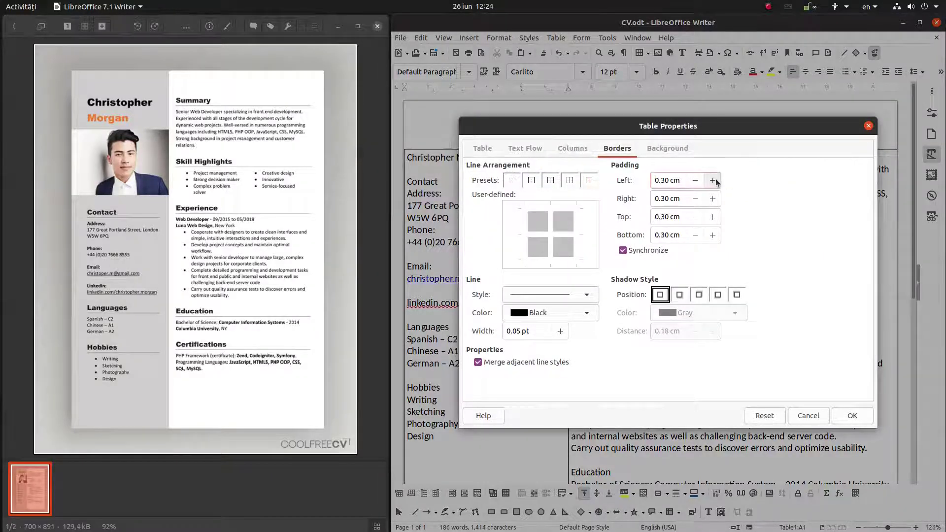
pyautogui.click(836, 415)
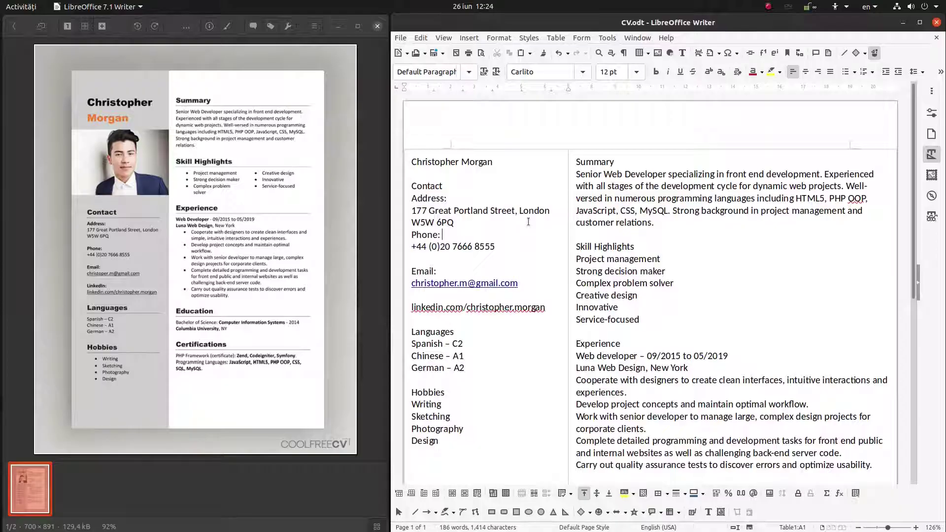
# Reduce the table's overall width to 20 cm.
pyautogui.rightClick(521, 185)
pyautogui.click(554, 378)
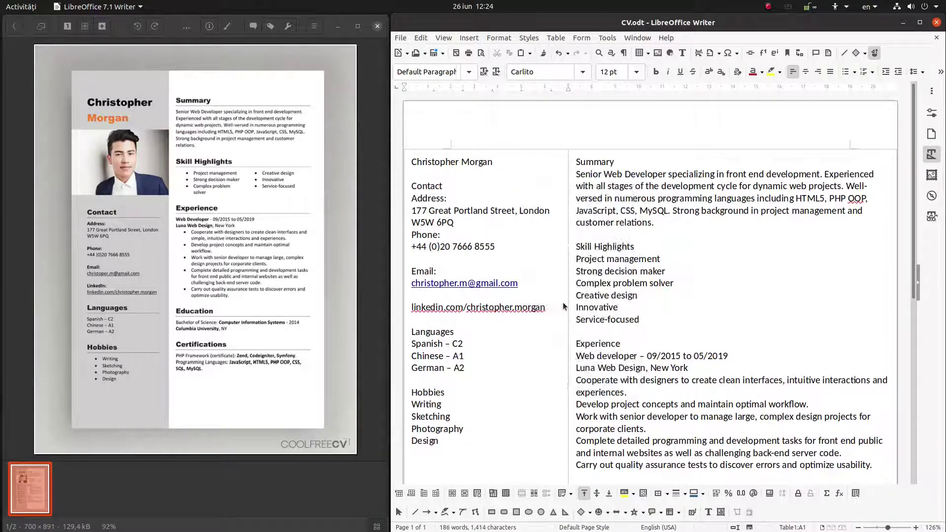
pyautogui.click(482, 148)
pyautogui.moveTo(537, 200); pyautogui.dragTo(444, 196)
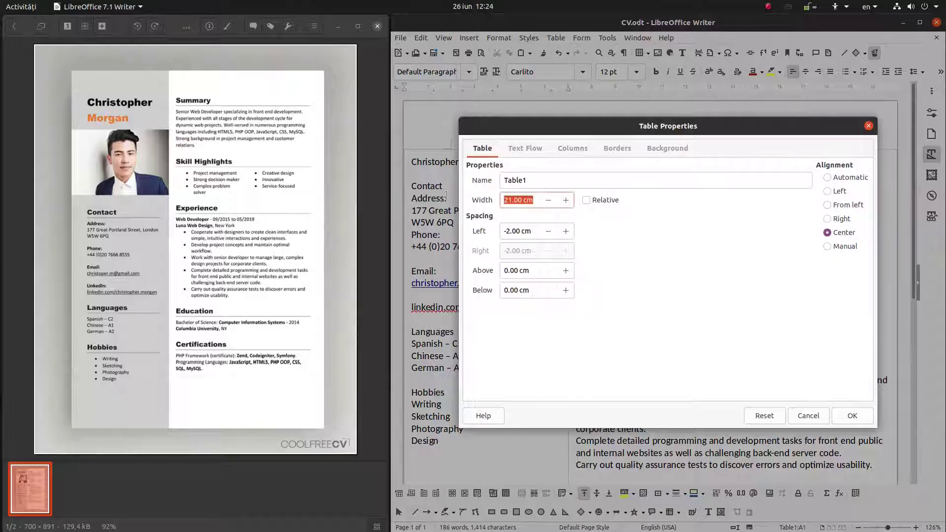
pyautogui.write('20')
pyautogui.press('Tab')
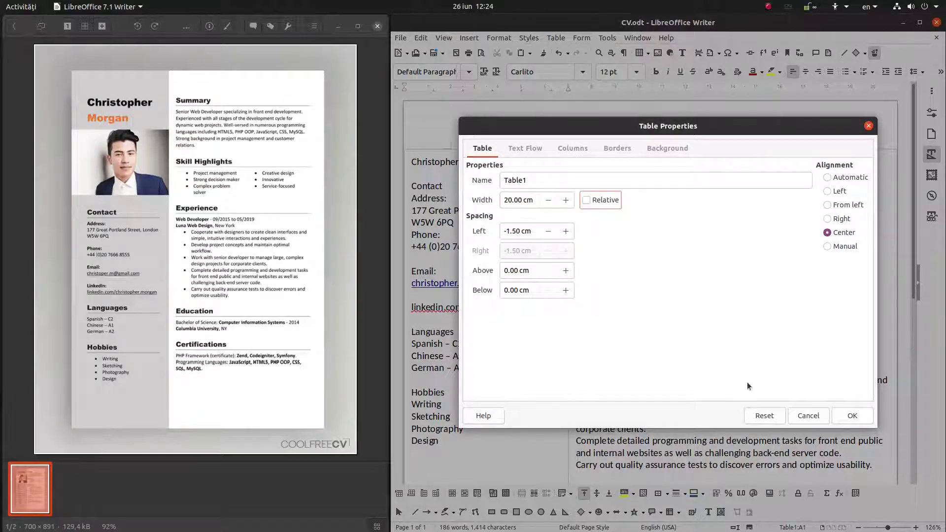
pyautogui.click(584, 152)
pyautogui.click(836, 416)
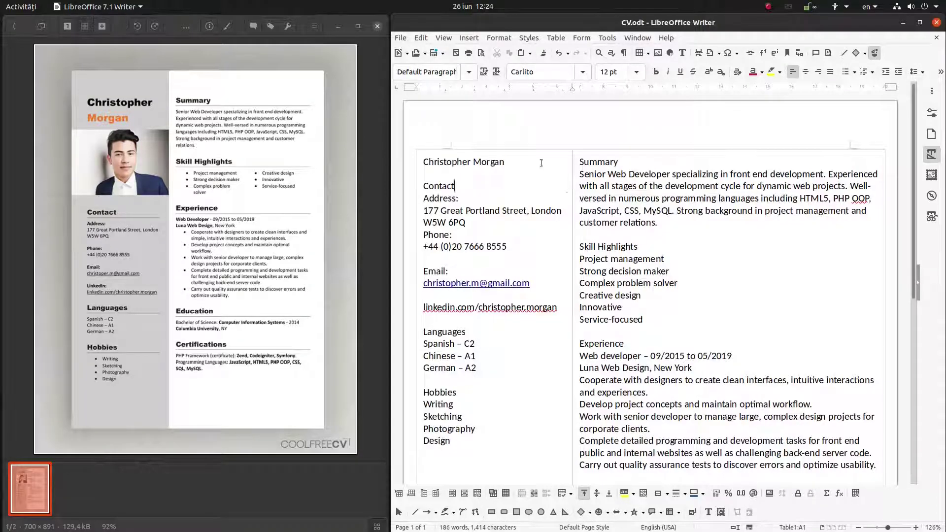
# Split the full name at the top of the first cell so the surname stands on its own line.
pyautogui.scroll(-5, 549, 182)
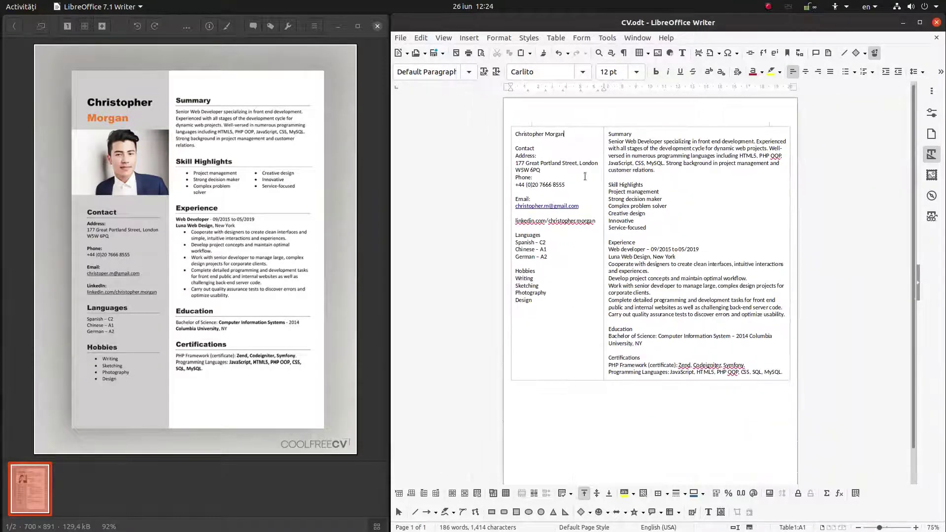
pyautogui.rightClick(931, 527)
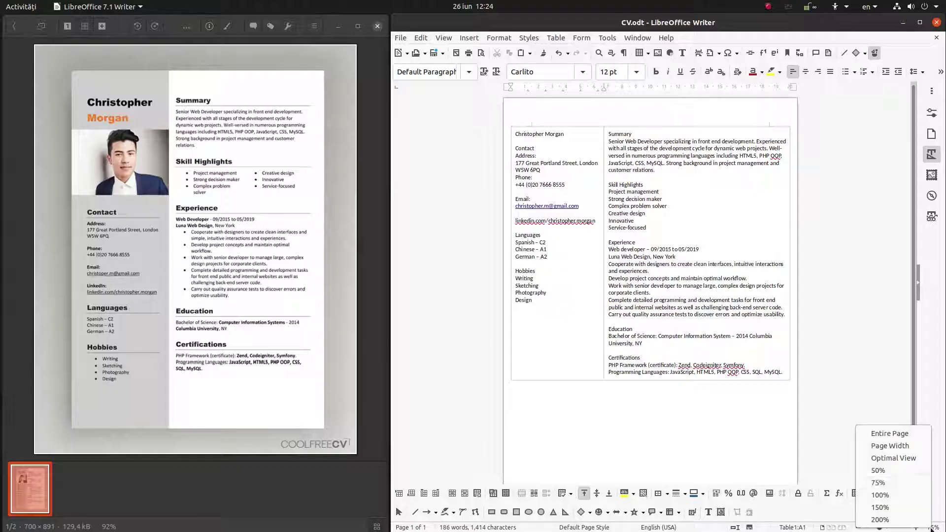
pyautogui.click(895, 447)
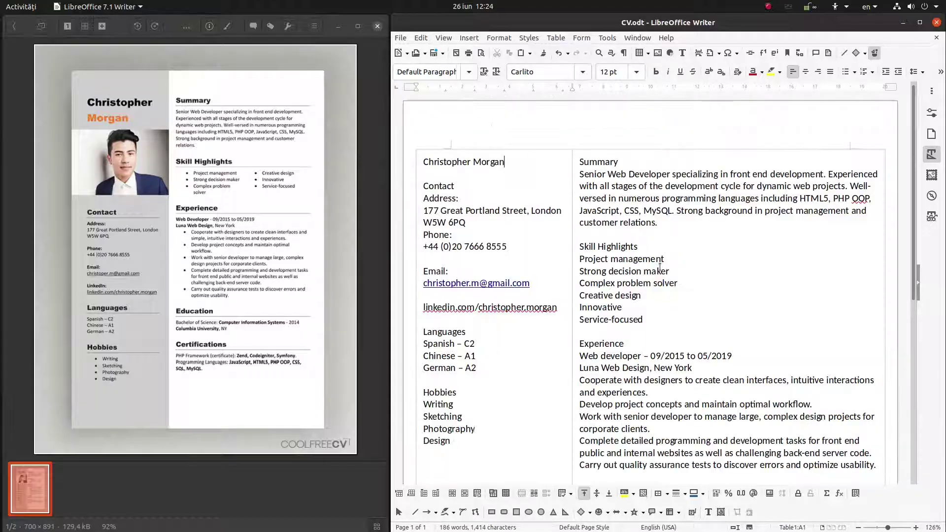
pyautogui.click(470, 163)
pyautogui.press('Return')
pyautogui.press('Delete')
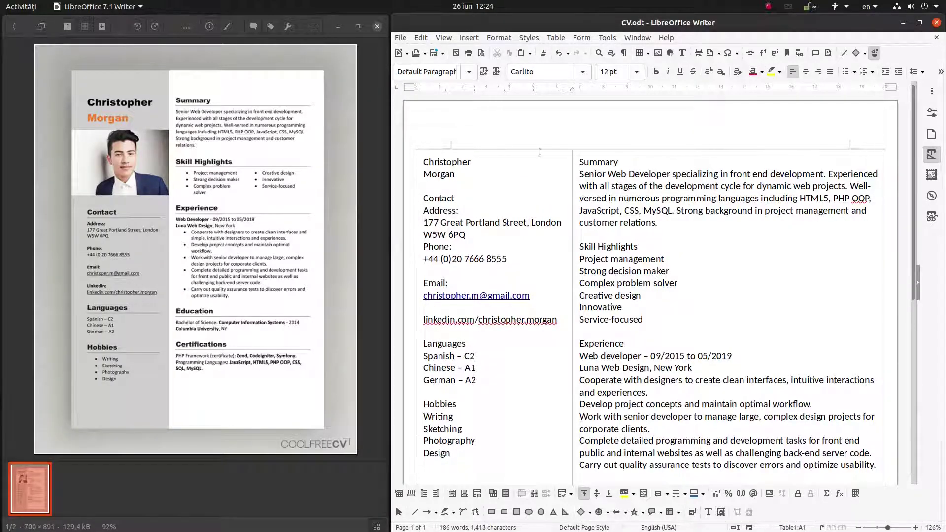
# Create a paragraph style named CV-name1 inheriting from Heading 1 and apply it to the first-name line in the first cell.
pyautogui.moveTo(475, 165); pyautogui.dragTo(424, 157)
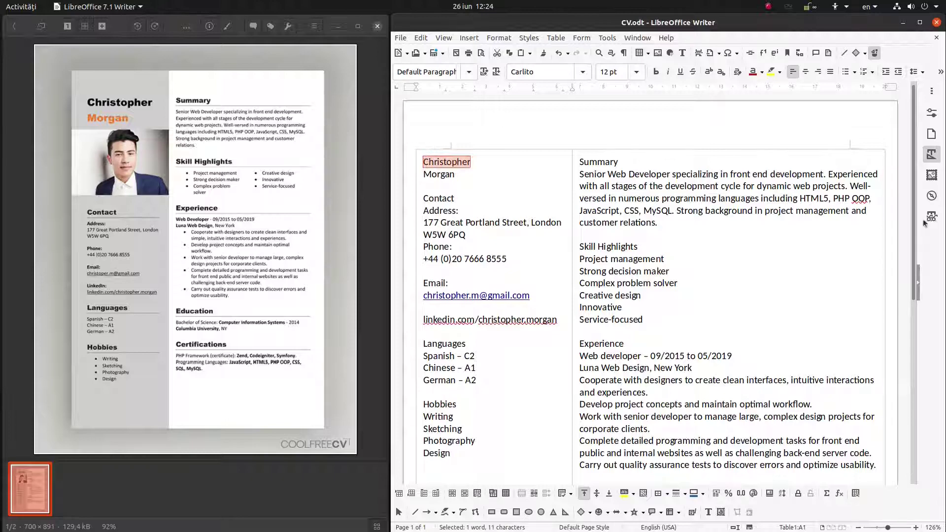
pyautogui.click(930, 156)
pyautogui.scroll(-10, 812, 221)
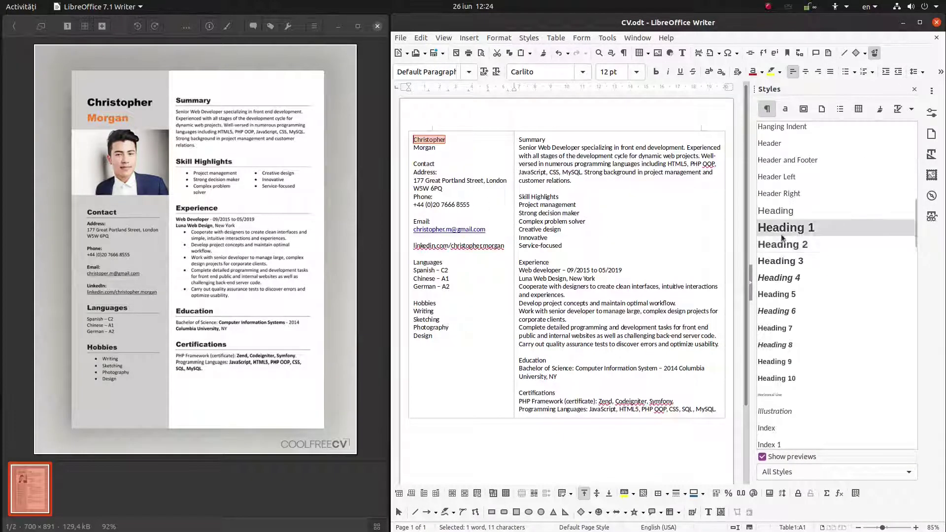
pyautogui.rightClick(781, 230)
pyautogui.click(783, 236)
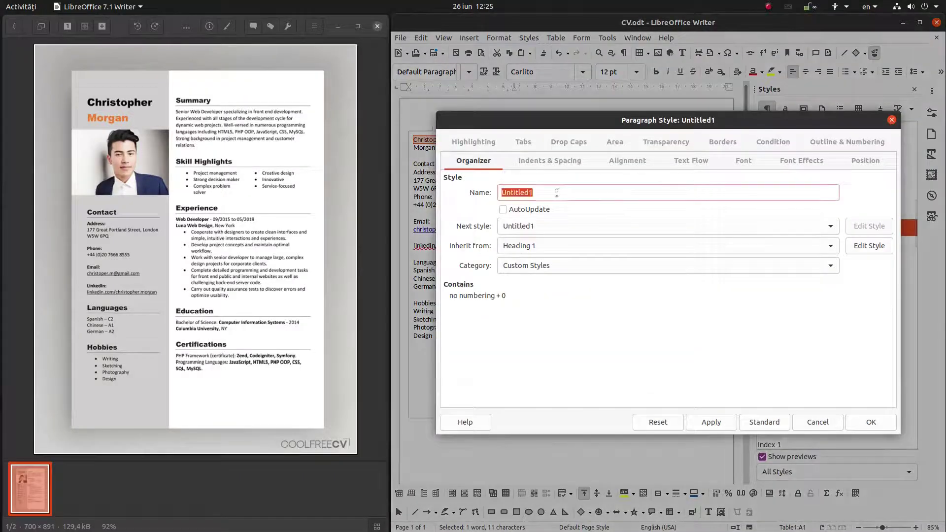
pyautogui.write('CV-name1')
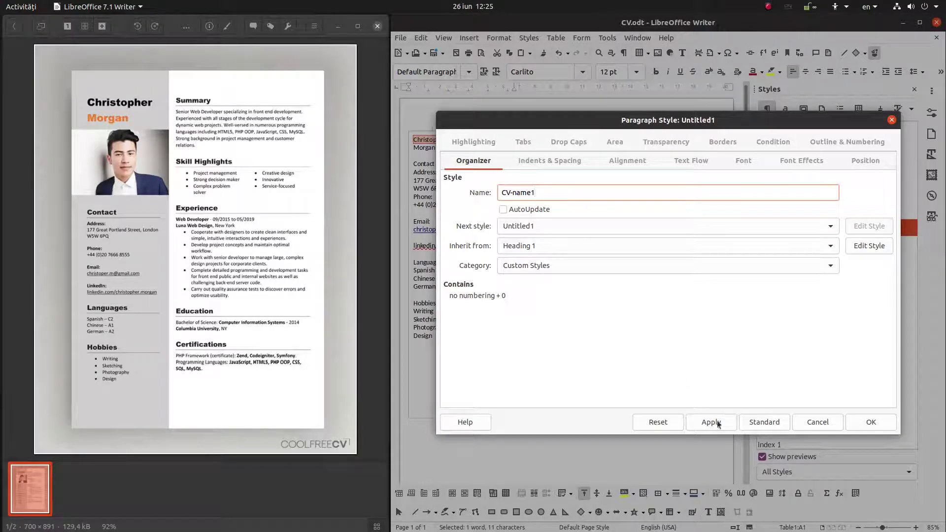
pyautogui.click(717, 421)
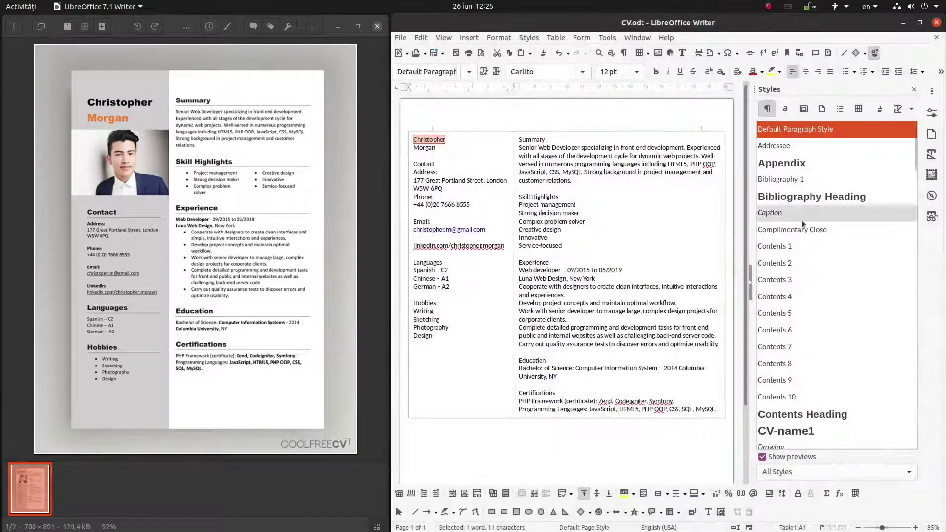
pyautogui.doubleClick(775, 430)
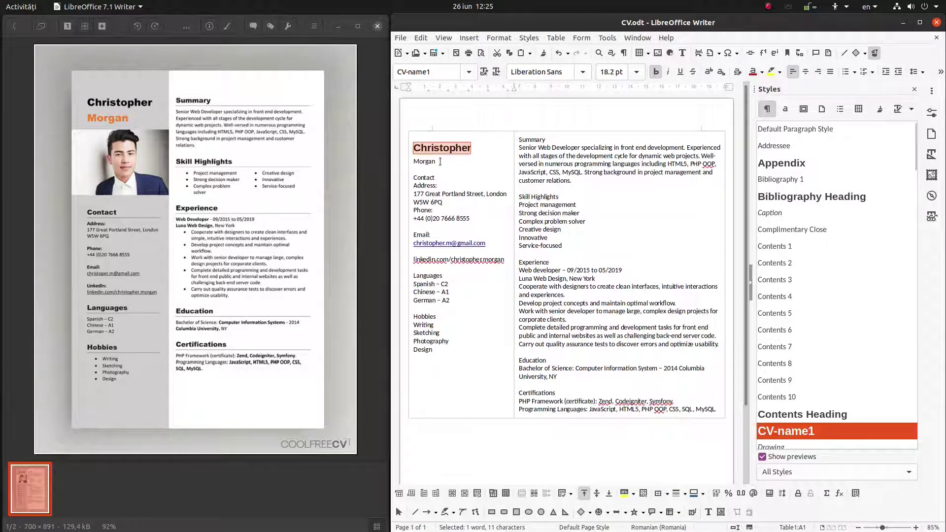
# Create a paragraph style named CV-name2 inheriting from CV-name1 and apply it to the surname line.
pyautogui.doubleClick(425, 161)
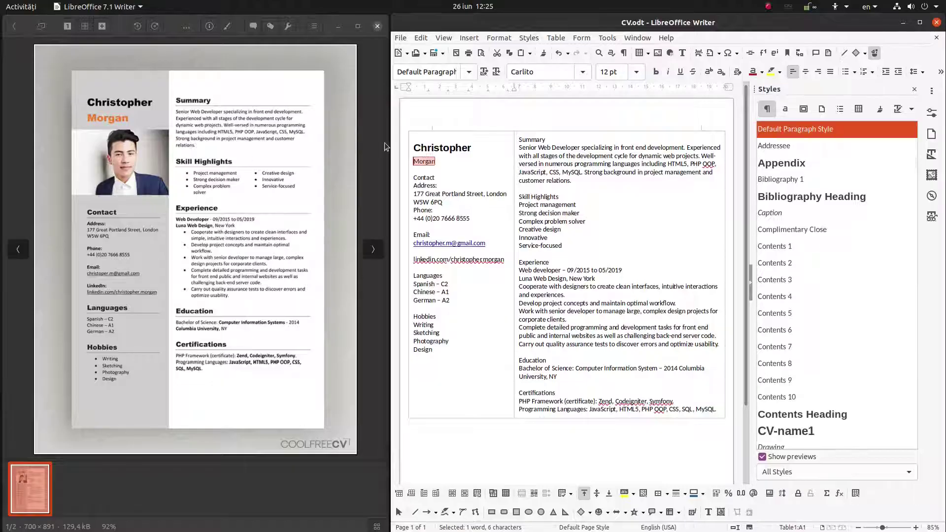
pyautogui.rightClick(780, 431)
pyautogui.rightClick(786, 402)
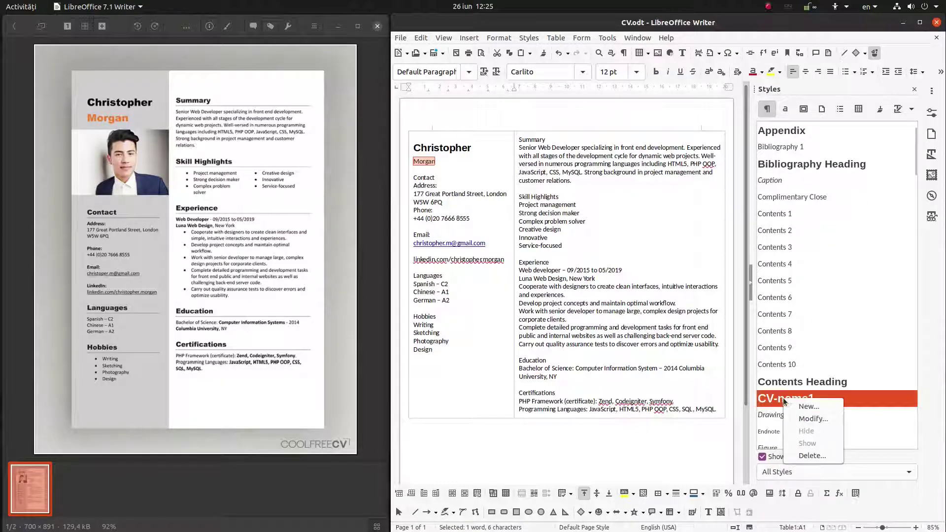
pyautogui.click(793, 407)
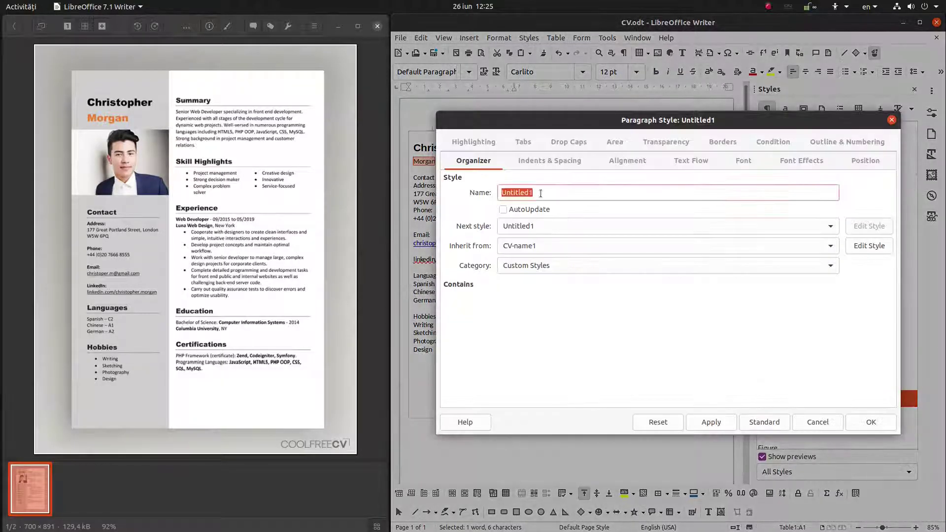
pyautogui.write('CV-name2')
pyautogui.click(870, 422)
pyautogui.doubleClick(802, 442)
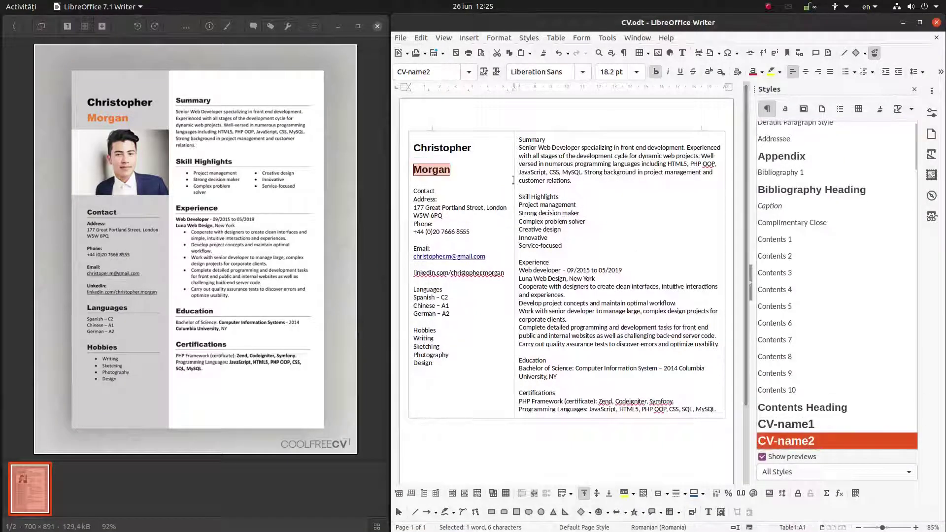
# Set the CV-name2 style's spacing to 0.12 cm above and 0.11 cm below the paragraph.
pyautogui.click(479, 175)
pyautogui.scroll(-1, 788, 419)
pyautogui.rightClick(785, 436)
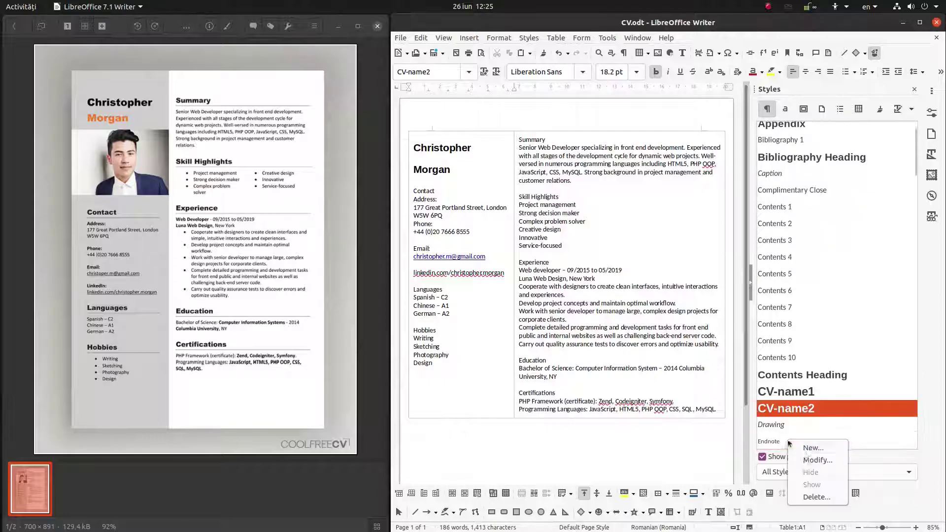
pyautogui.click(799, 444)
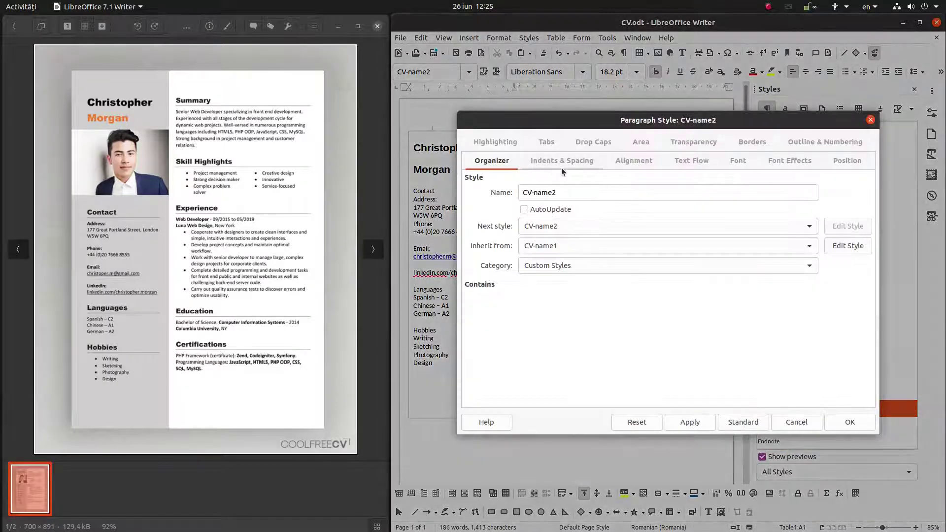
pyautogui.click(561, 167)
pyautogui.click(604, 283)
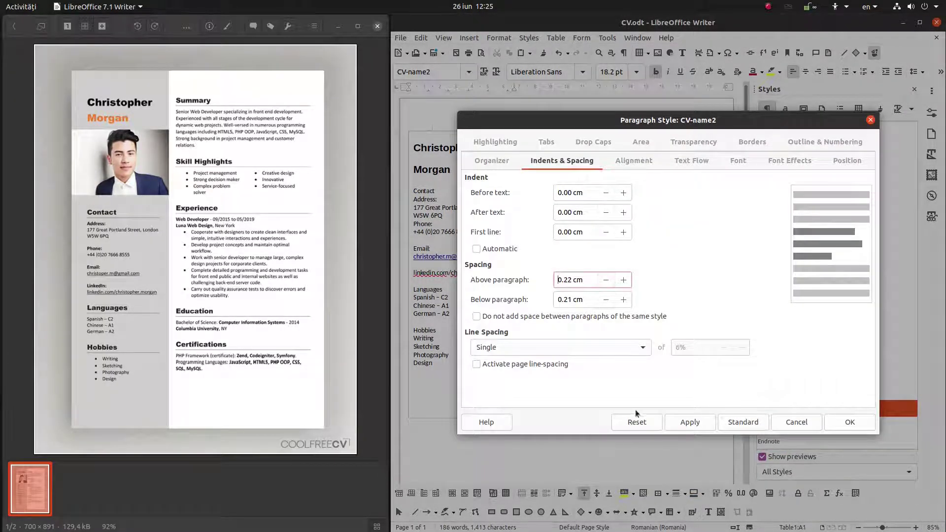
pyautogui.click(689, 423)
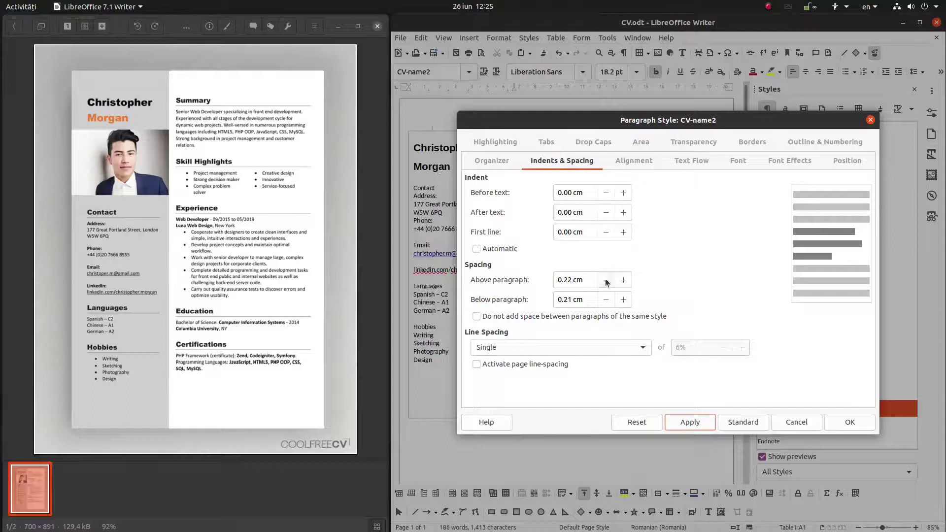
pyautogui.click(606, 281)
pyautogui.click(606, 300)
pyautogui.click(690, 422)
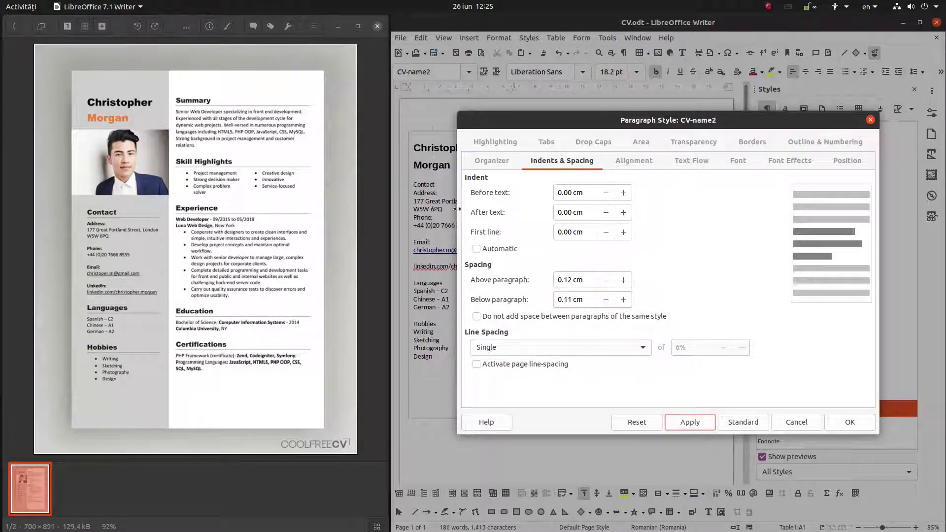
# Set the CV-name2 style's font size to 135%, trying 150%, 145% and 140% first.
pyautogui.click(738, 161)
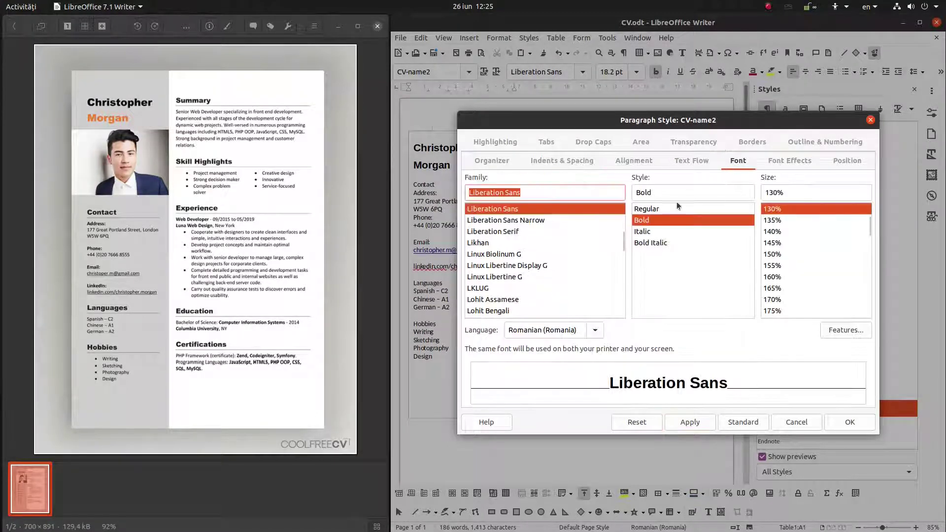
pyautogui.click(786, 254)
pyautogui.click(703, 424)
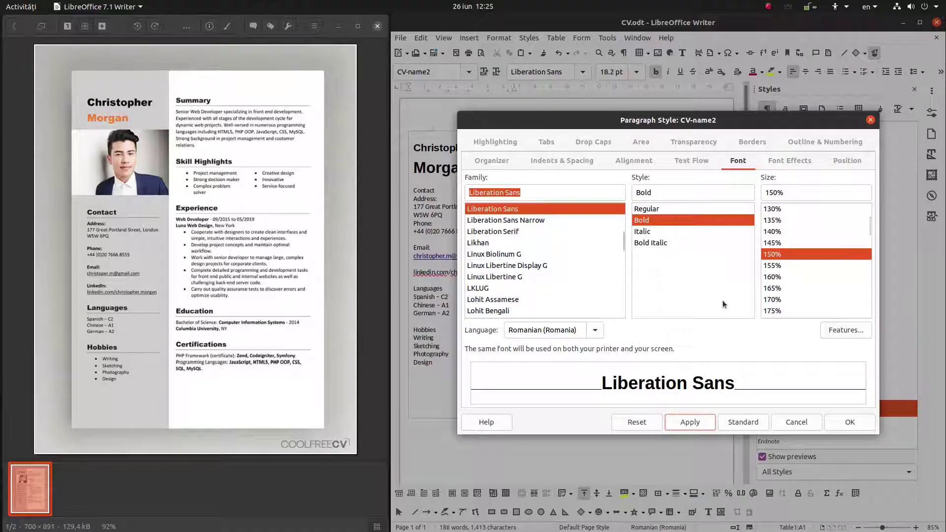
pyautogui.click(782, 245)
pyautogui.click(684, 422)
pyautogui.click(771, 231)
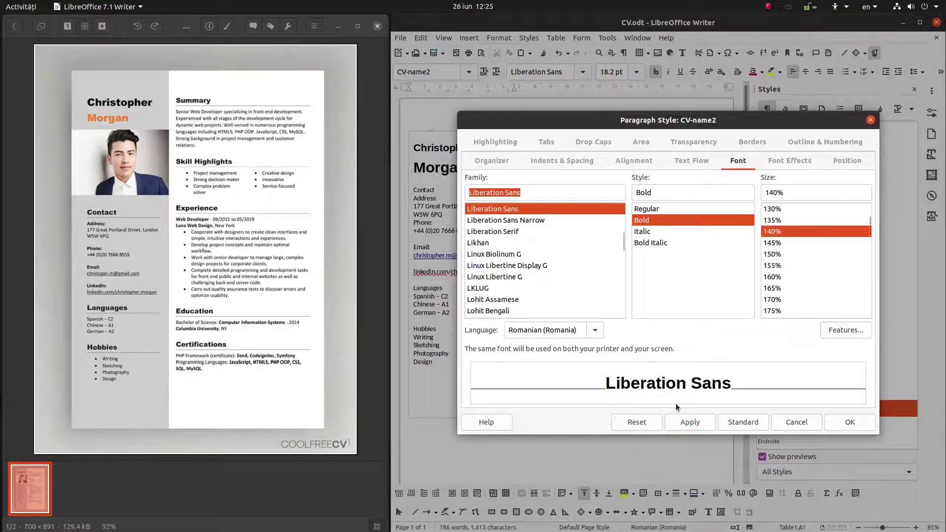
pyautogui.click(690, 422)
pyautogui.click(789, 220)
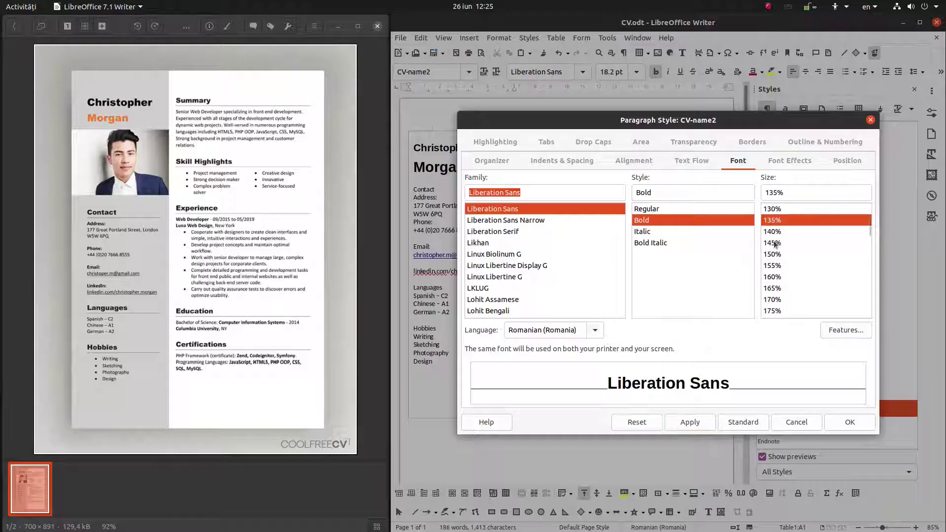
pyautogui.click(689, 422)
# Set the CV-name2 style's font language to English (USA).
pyautogui.scroll(1, 556, 235)
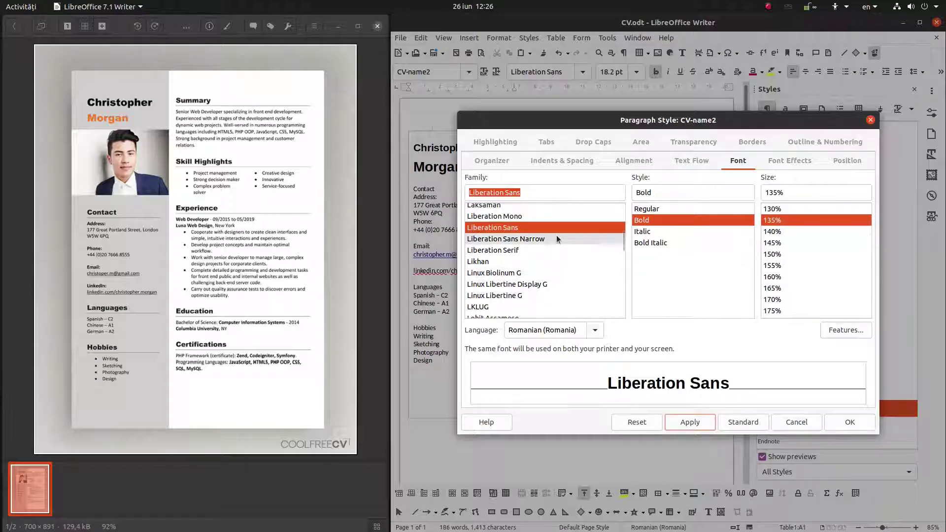
pyautogui.scroll(1, 556, 235)
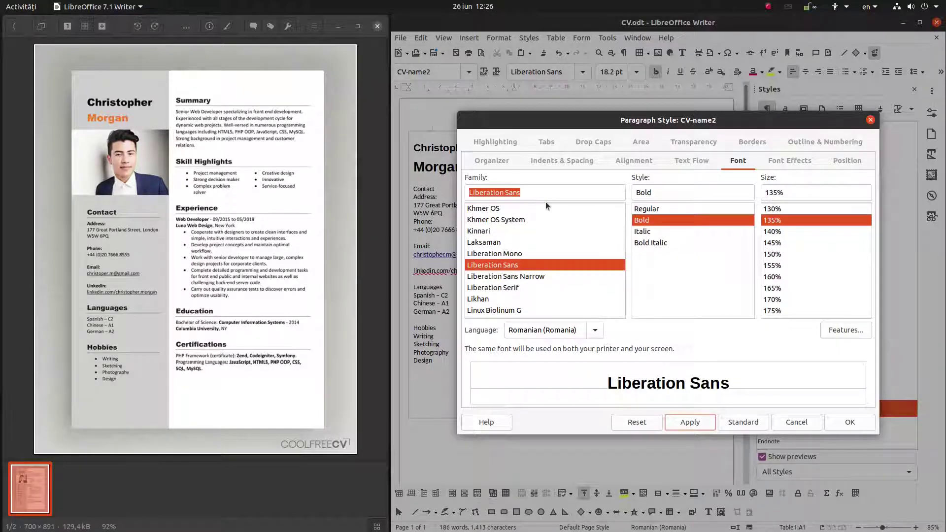
pyautogui.click(595, 330)
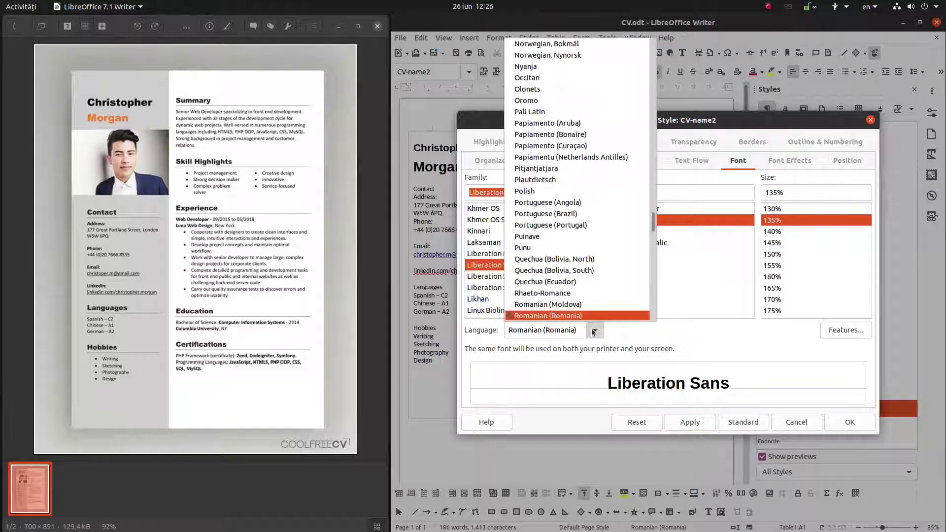
pyautogui.scroll(10, 593, 331)
pyautogui.scroll(1, 594, 331)
pyautogui.click(560, 282)
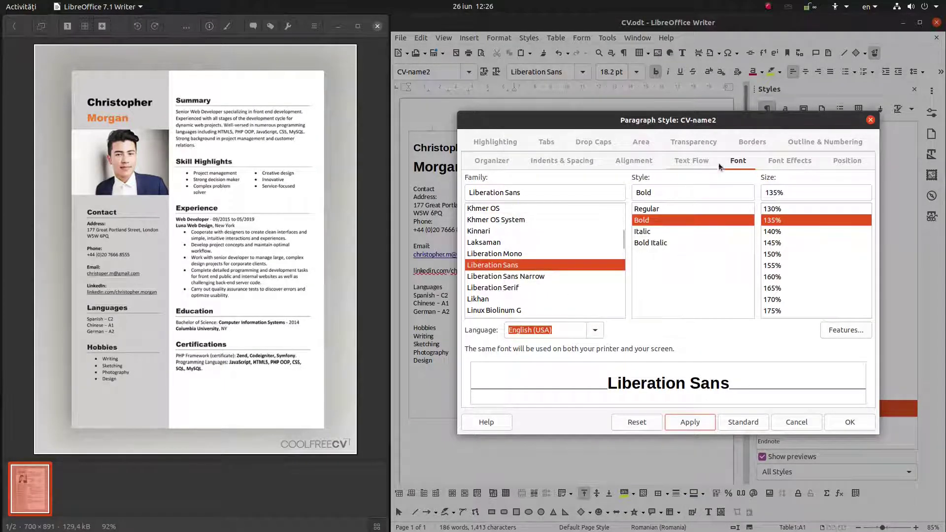
# Set the CV-name2 style's font color to Orange and save the style changes.
pyautogui.click(771, 164)
pyautogui.click(593, 193)
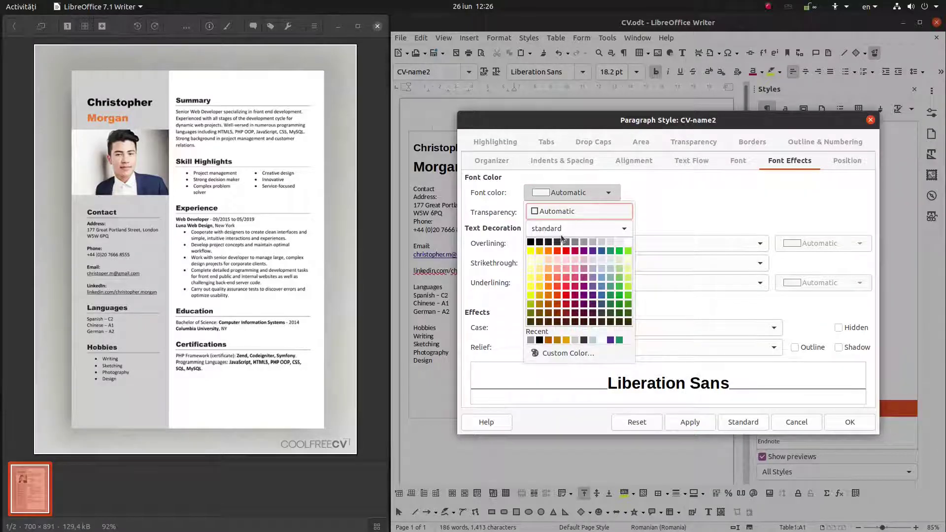
pyautogui.click(546, 252)
pyautogui.click(692, 419)
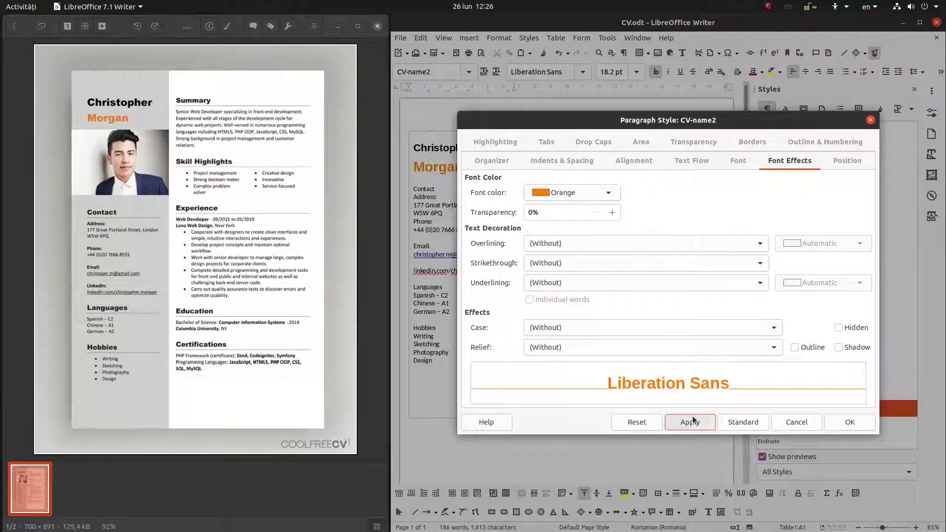
pyautogui.click(850, 423)
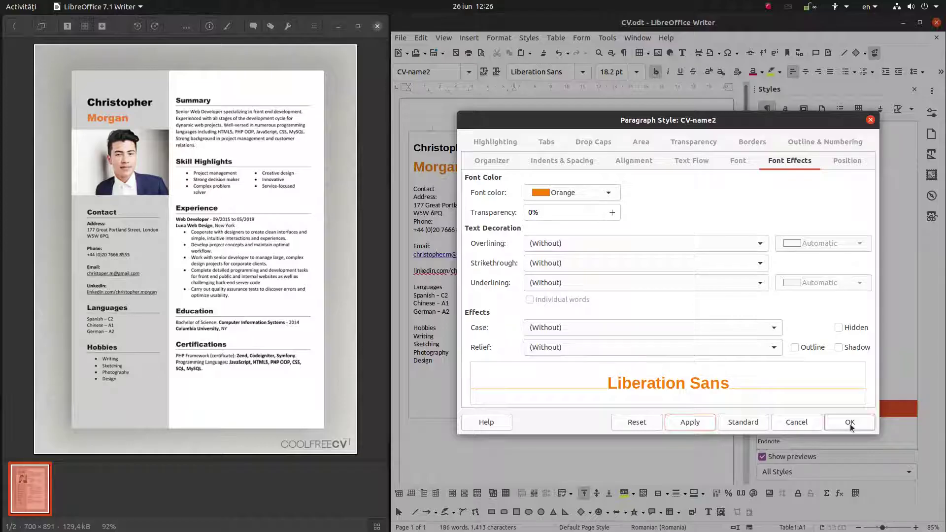
pyautogui.doubleClick(476, 148)
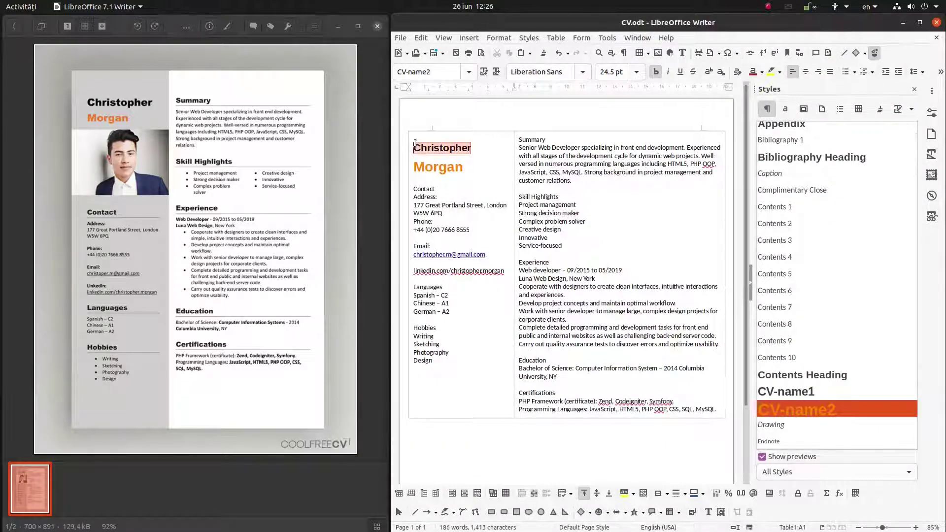
pyautogui.click(458, 166)
pyautogui.rightClick(809, 410)
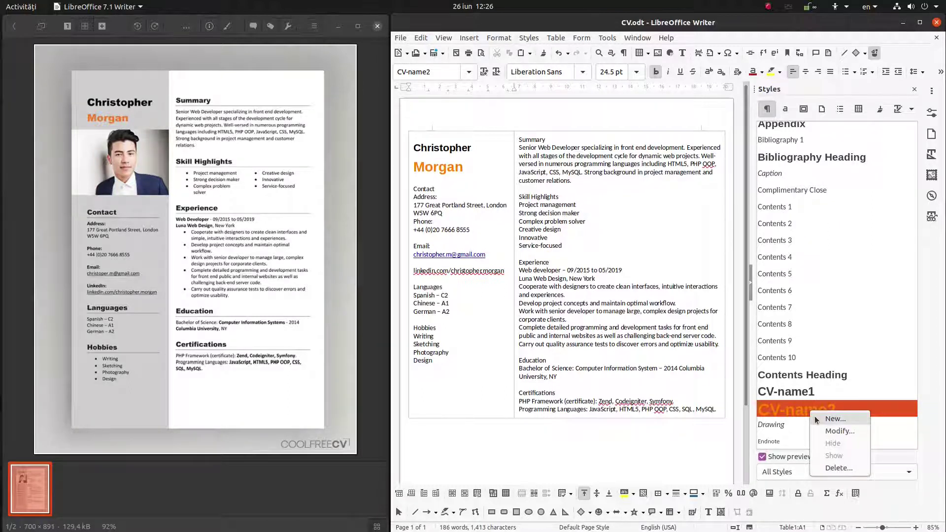
pyautogui.click(466, 151)
# Modify the CV-name1 style of the first-name line to have 1.20 cm spacing above the paragraph.
pyautogui.moveTo(474, 148); pyautogui.dragTo(413, 143)
pyautogui.rightClick(791, 395)
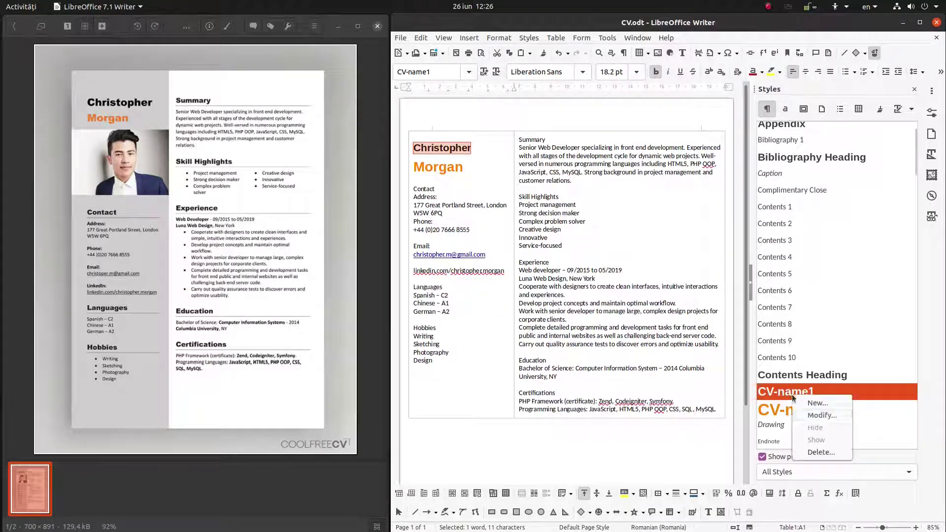
pyautogui.click(808, 415)
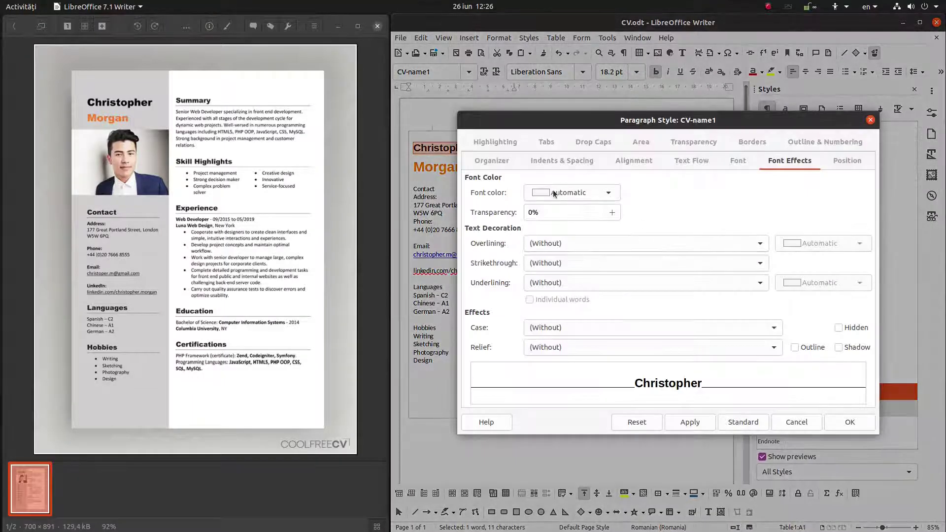
pyautogui.click(552, 191)
pyautogui.click(538, 231)
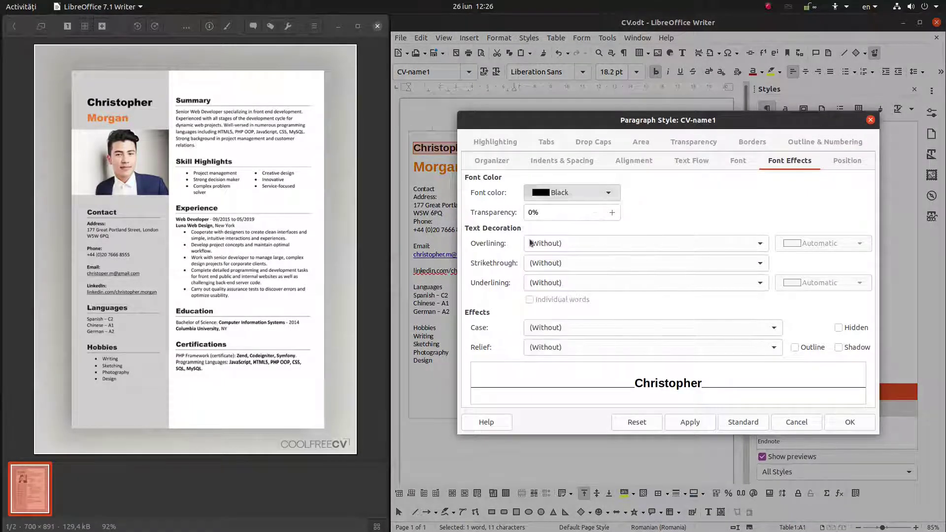
pyautogui.click(541, 166)
pyautogui.click(623, 280)
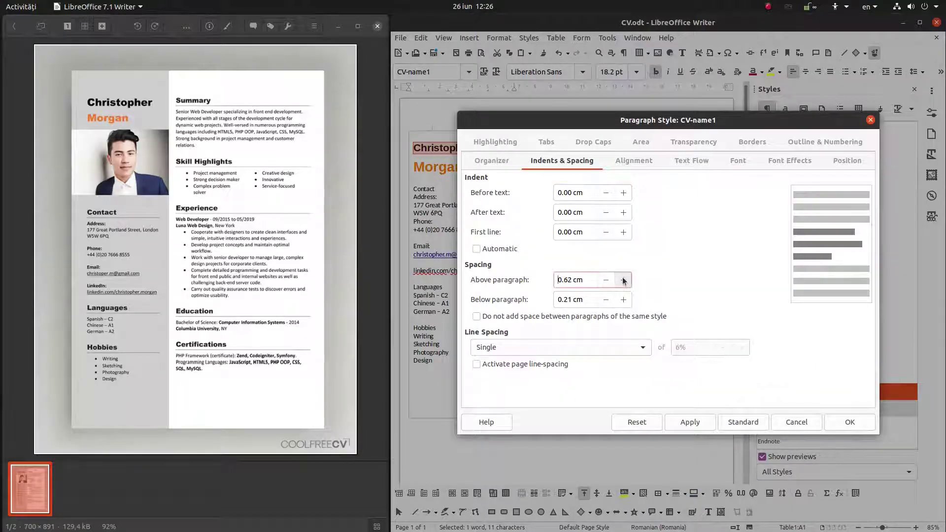
pyautogui.rightClick(623, 279)
pyautogui.click(519, 280)
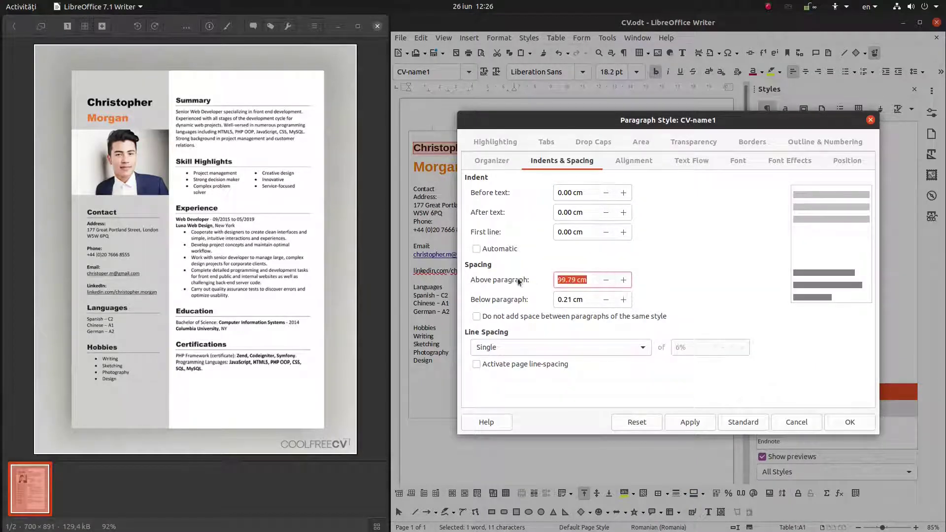
pyautogui.write('1.2')
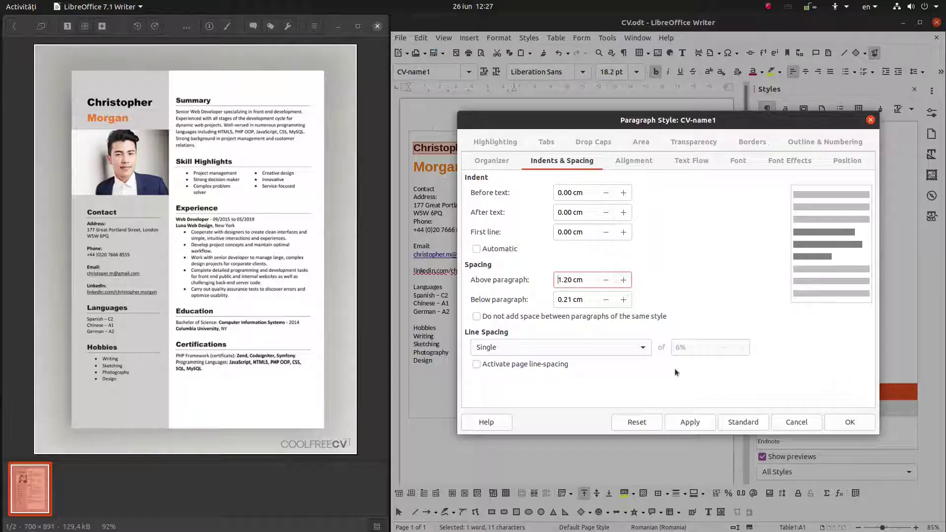
pyautogui.click(706, 422)
# Set the CV-name1 style's font language to English (USA) and its font size to 135%, and save the changes.
pyautogui.click(635, 161)
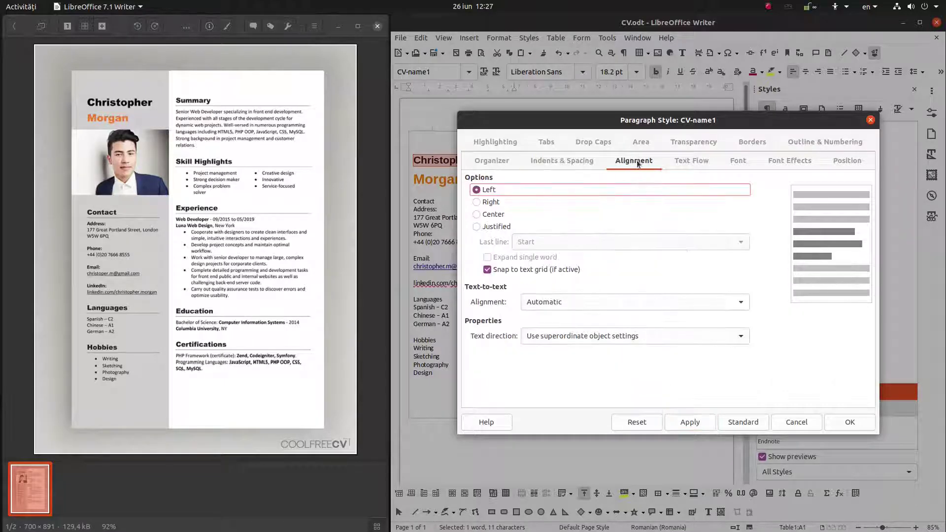
pyautogui.click(685, 162)
pyautogui.click(736, 161)
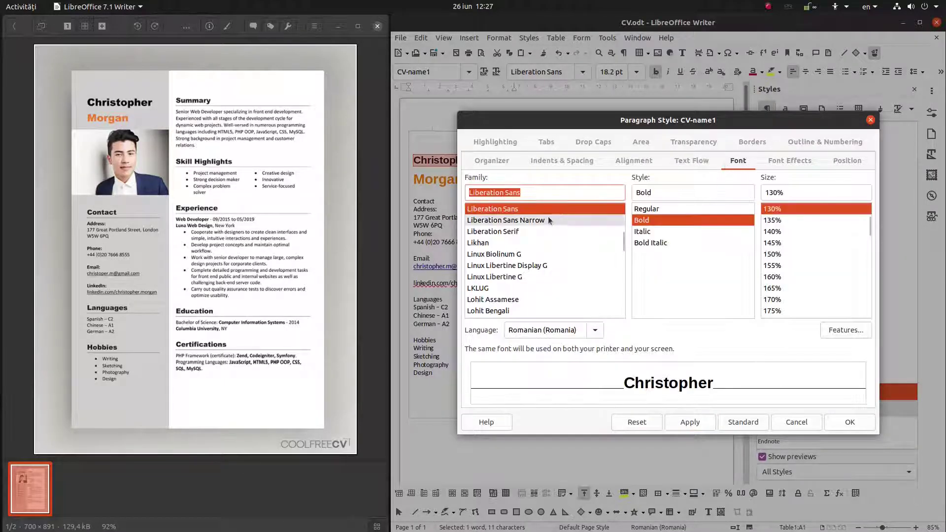
pyautogui.click(595, 330)
pyautogui.scroll(15, 611, 296)
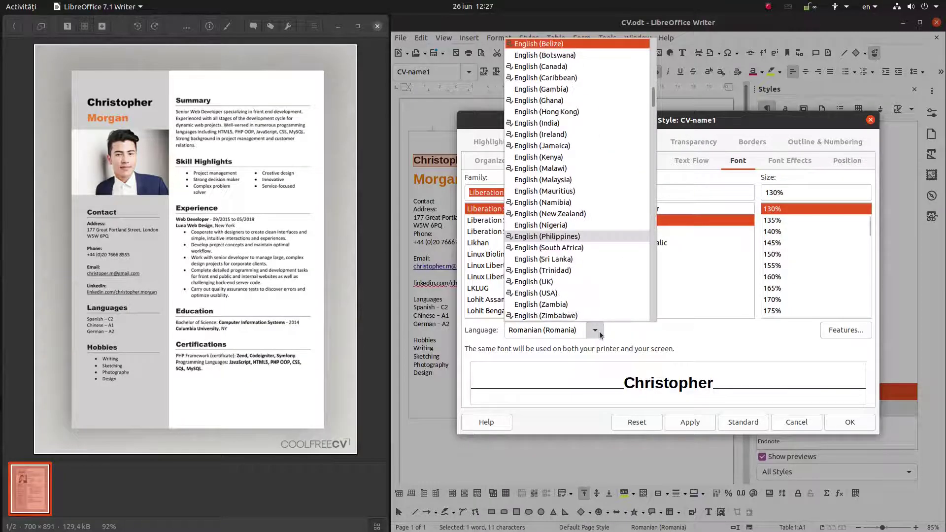
pyautogui.click(621, 289)
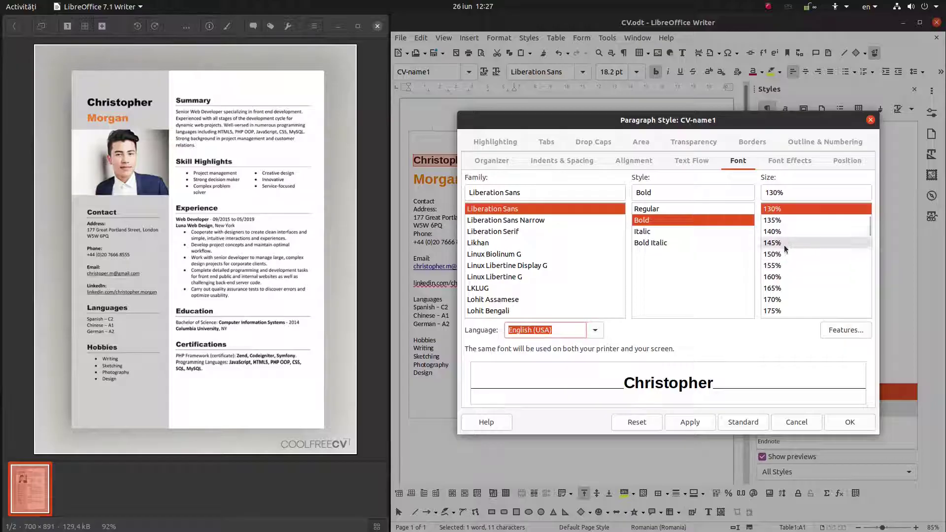
pyautogui.click(787, 221)
pyautogui.click(690, 423)
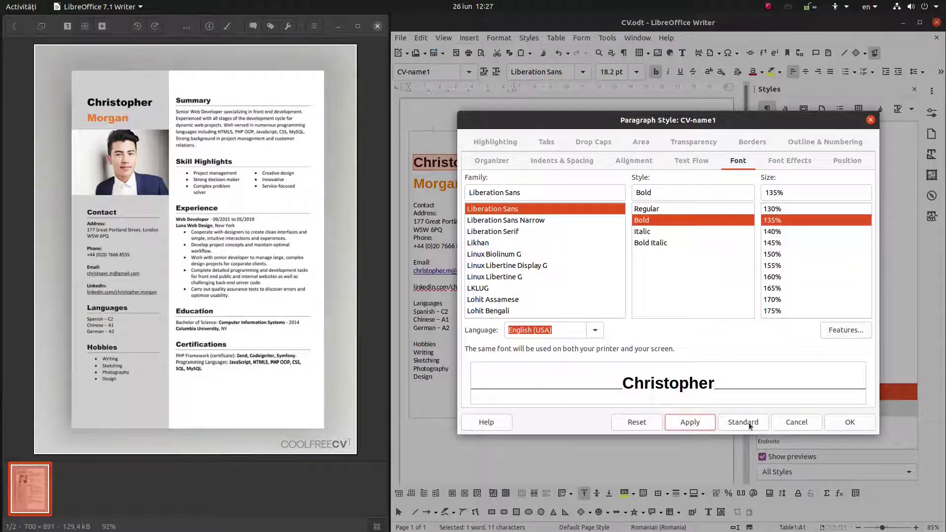
pyautogui.click(850, 423)
# Modify the CV-name1 style again to use a 130% font size.
pyautogui.click(438, 163)
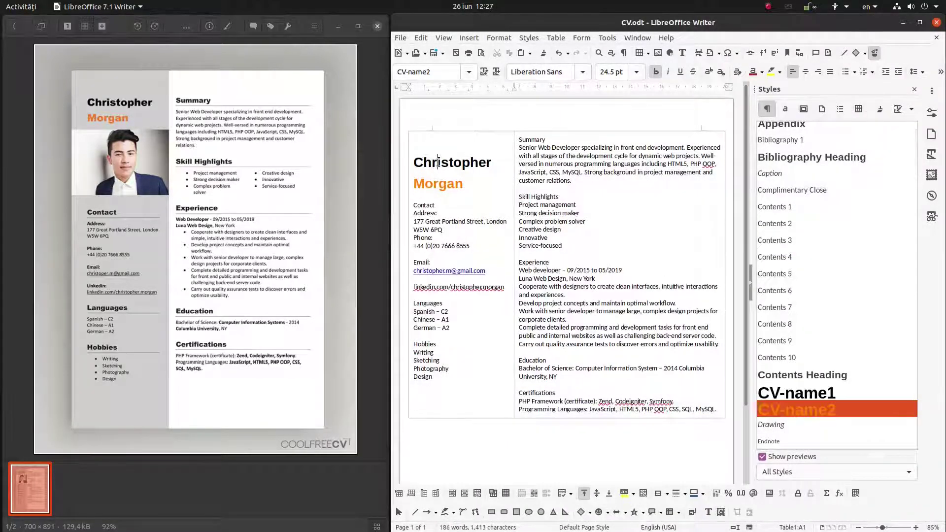
pyautogui.click(455, 184)
pyautogui.rightClick(818, 396)
pyautogui.click(837, 416)
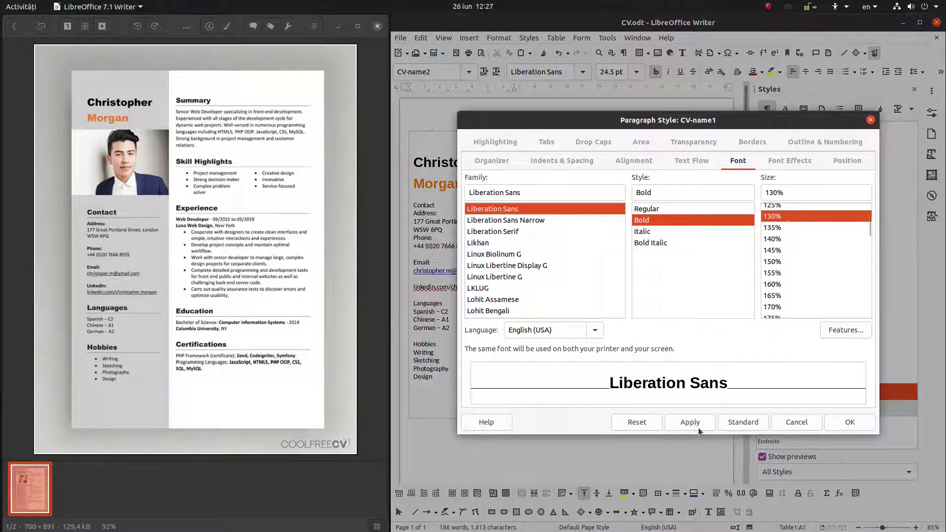
pyautogui.click(691, 426)
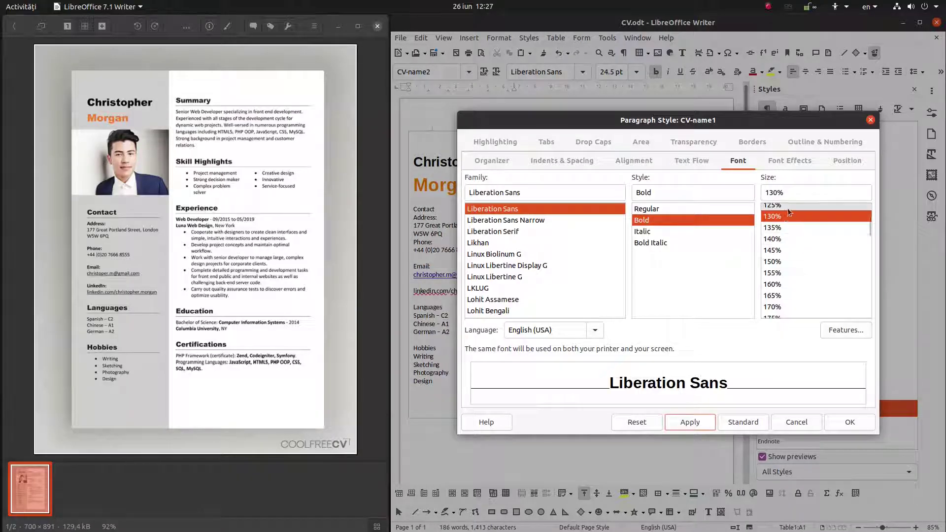
pyautogui.click(837, 423)
# Modify the CV-name2 style to use a 100% font size, trying 130% first.
pyautogui.rightClick(801, 409)
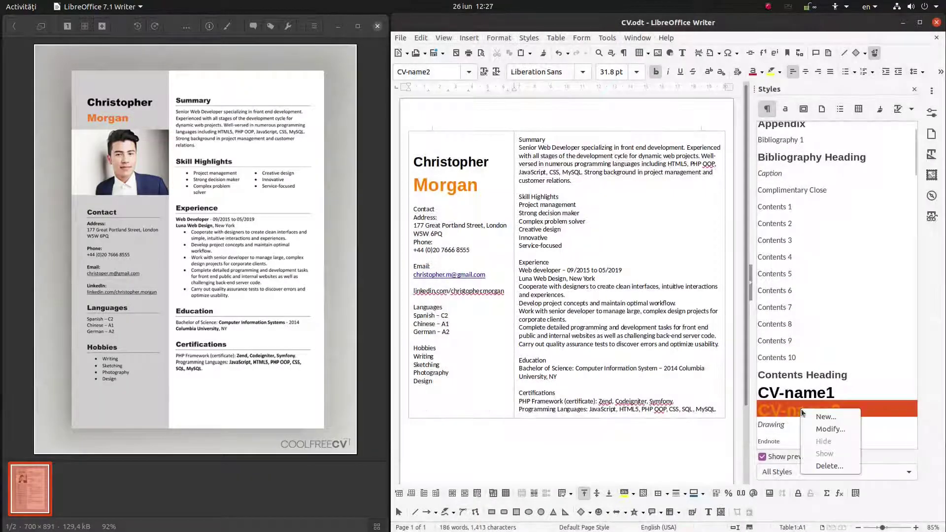
pyautogui.click(828, 429)
pyautogui.scroll(2, 782, 222)
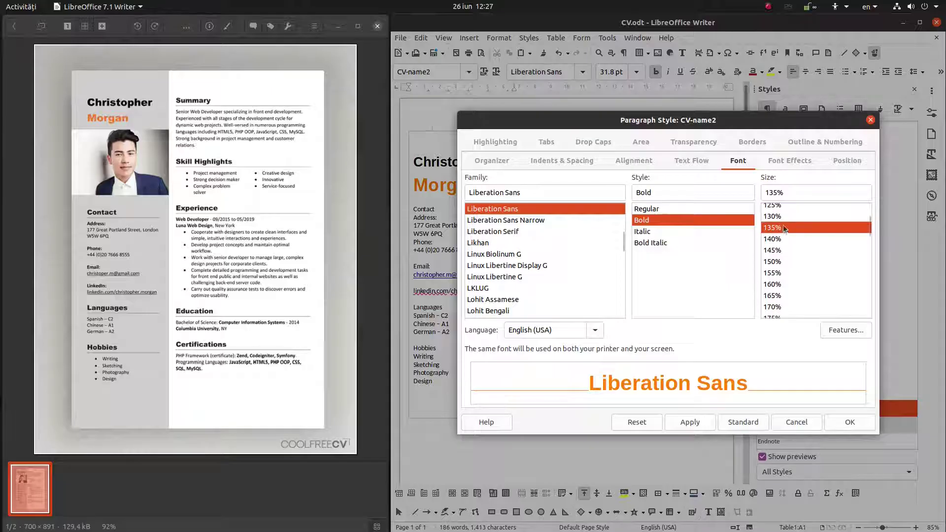
pyautogui.click(782, 216)
pyautogui.click(699, 422)
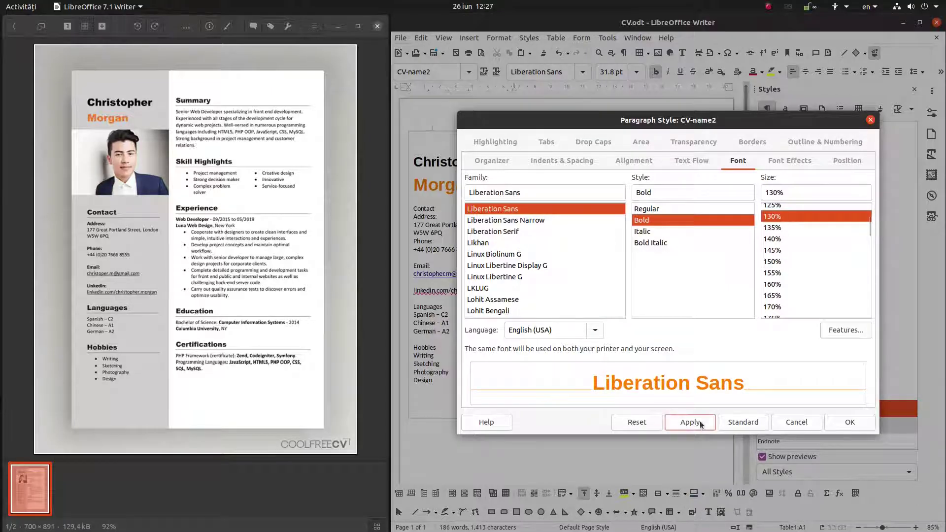
pyautogui.scroll(3, 797, 230)
pyautogui.click(792, 242)
pyautogui.click(696, 421)
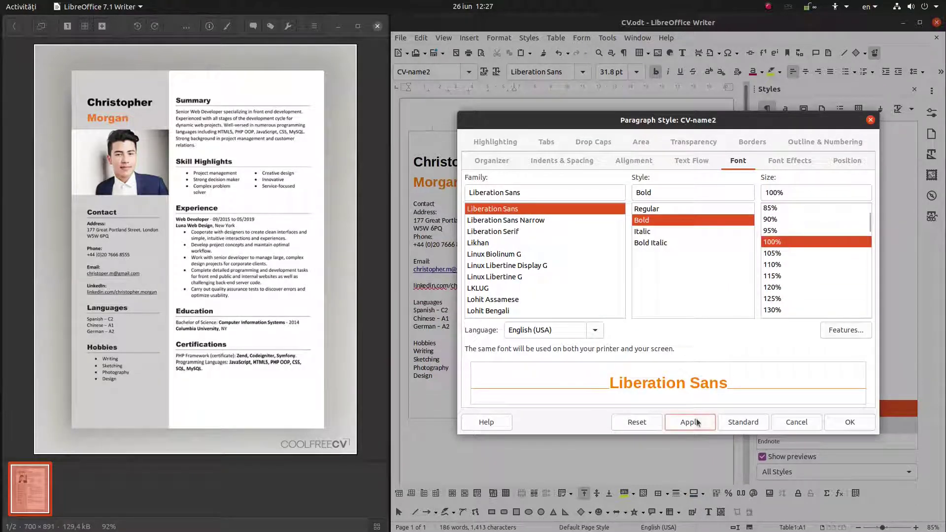
pyautogui.click(839, 424)
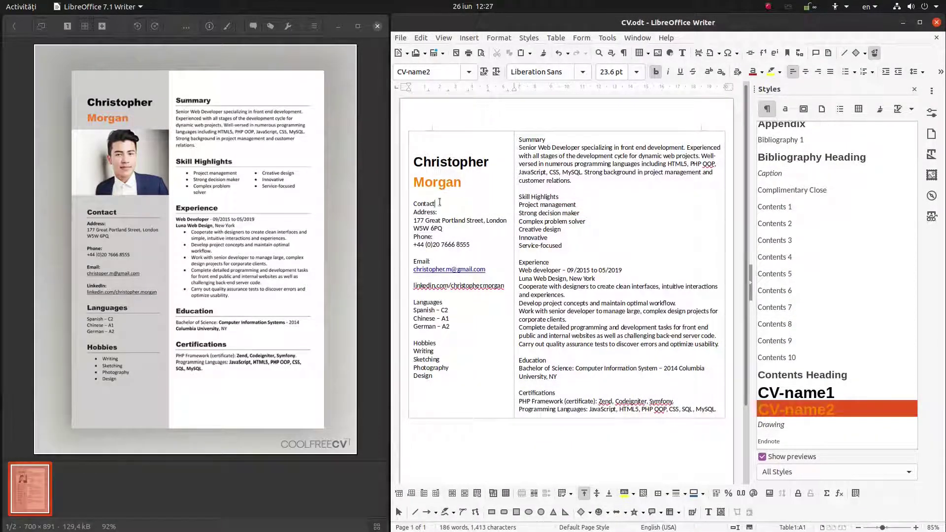
# Select the Contact heading and start a new paragraph style named CV-subjects, inheriting from Contents 1.
pyautogui.moveTo(439, 202); pyautogui.dragTo(414, 204)
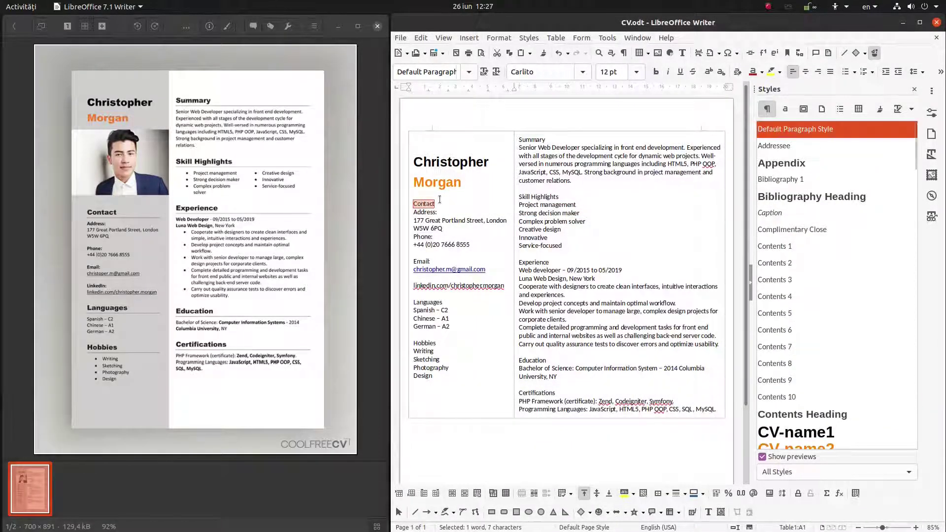
pyautogui.click(791, 247)
pyautogui.rightClick(791, 246)
pyautogui.click(804, 262)
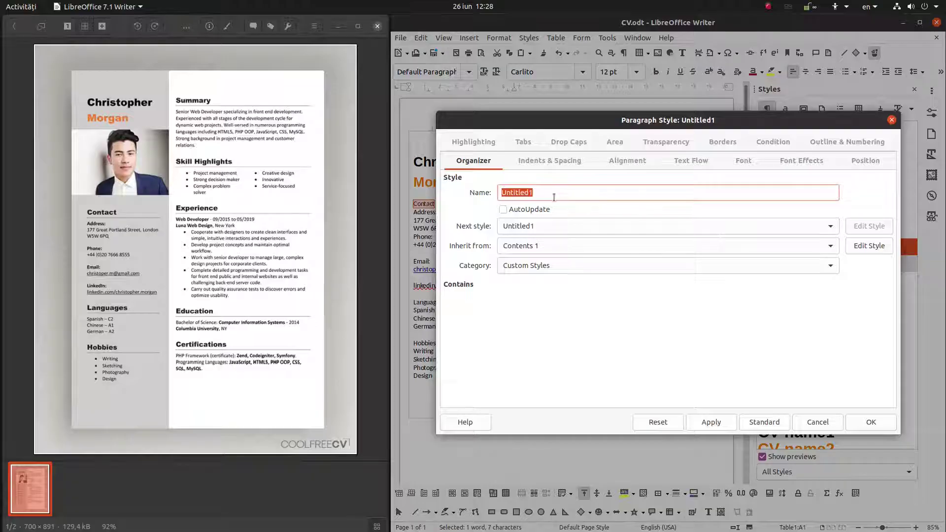
pyautogui.write('CV-subjects')
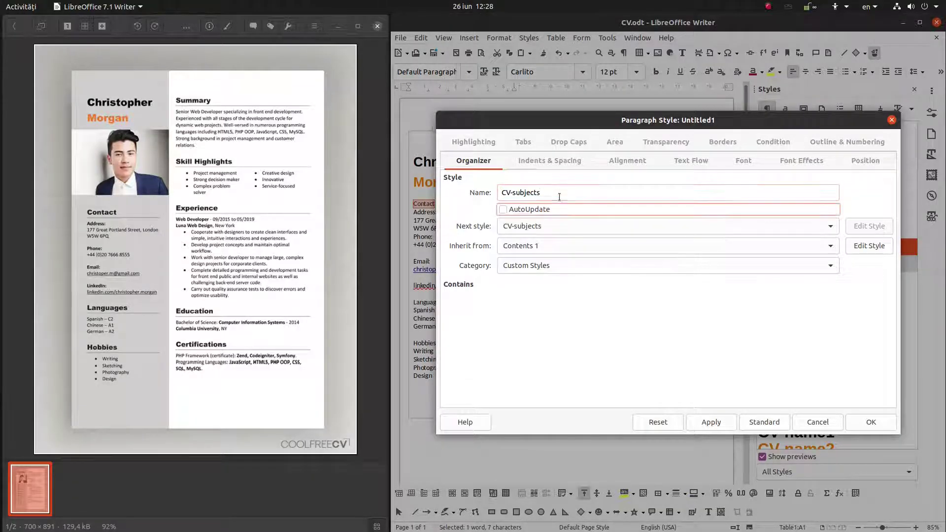
# Set the new CV-subjects style's font to Bold at 13 pt and save the style.
pyautogui.hotkey('ctrl', 'pagedown')
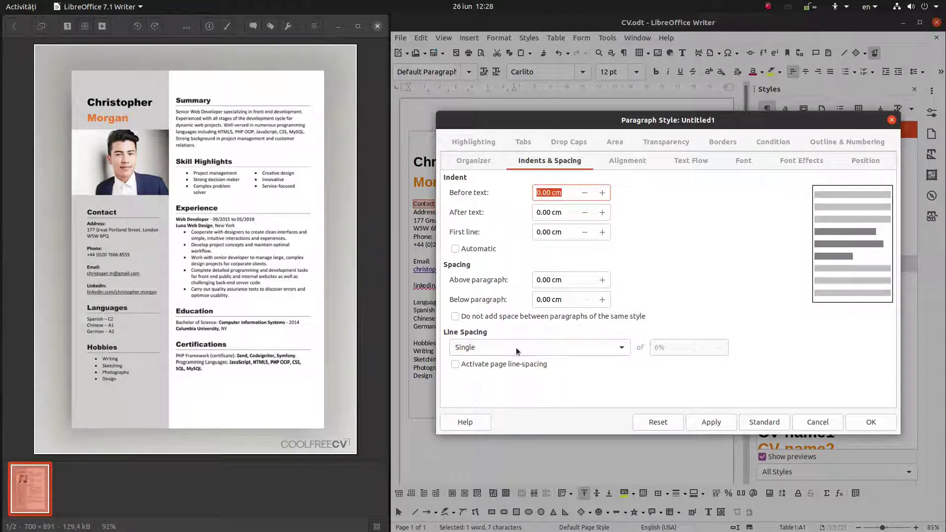
pyautogui.click(635, 165)
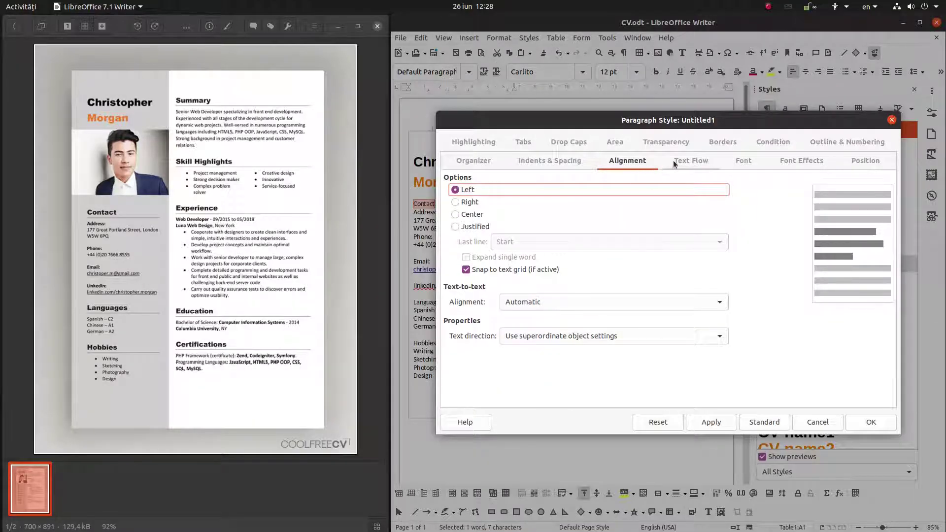
pyautogui.click(691, 163)
pyautogui.click(744, 162)
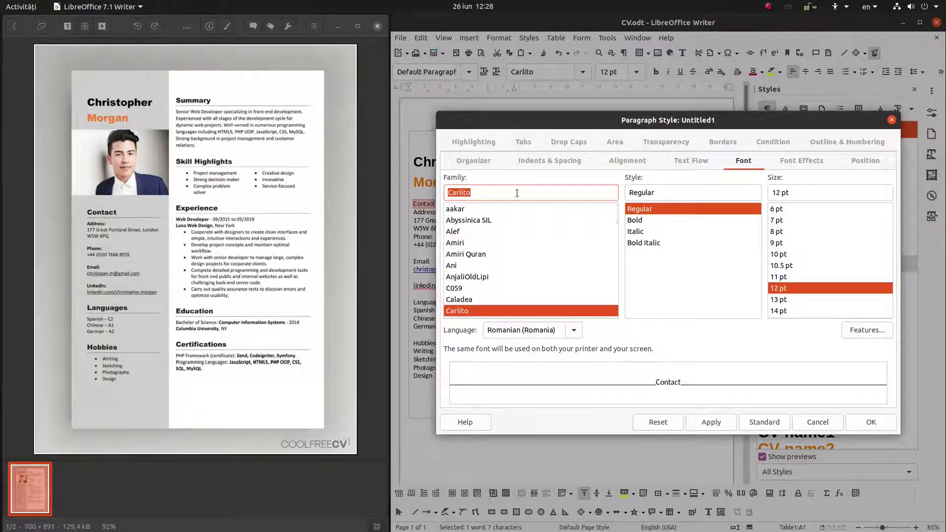
pyautogui.click(650, 220)
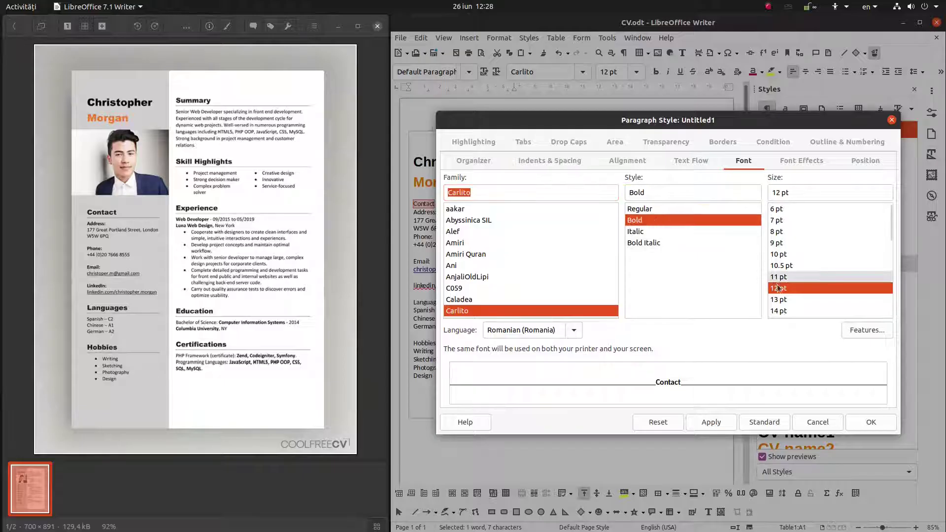
pyautogui.click(783, 300)
pyautogui.click(857, 419)
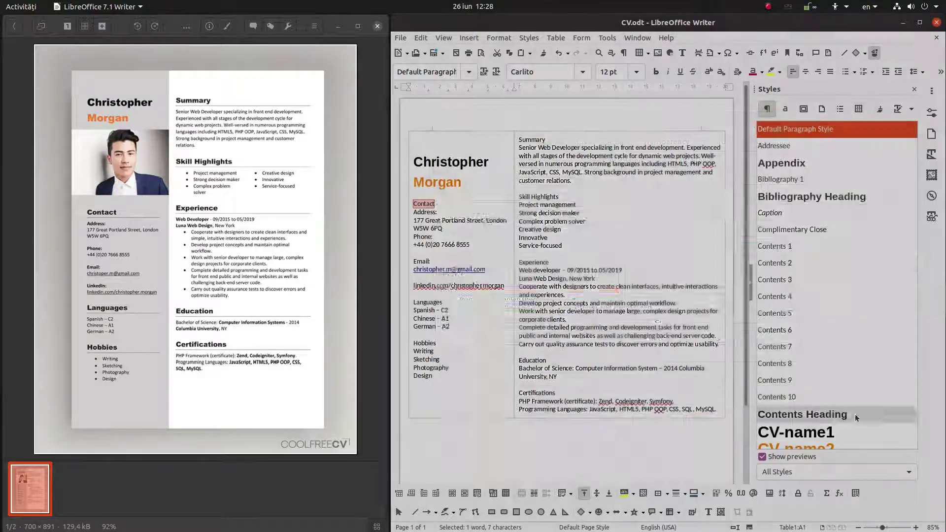
# Assign CV-subjects to the Contact heading and raise the style's font size to 18 pt, trying 16 pt first.
pyautogui.scroll(-2, 808, 355)
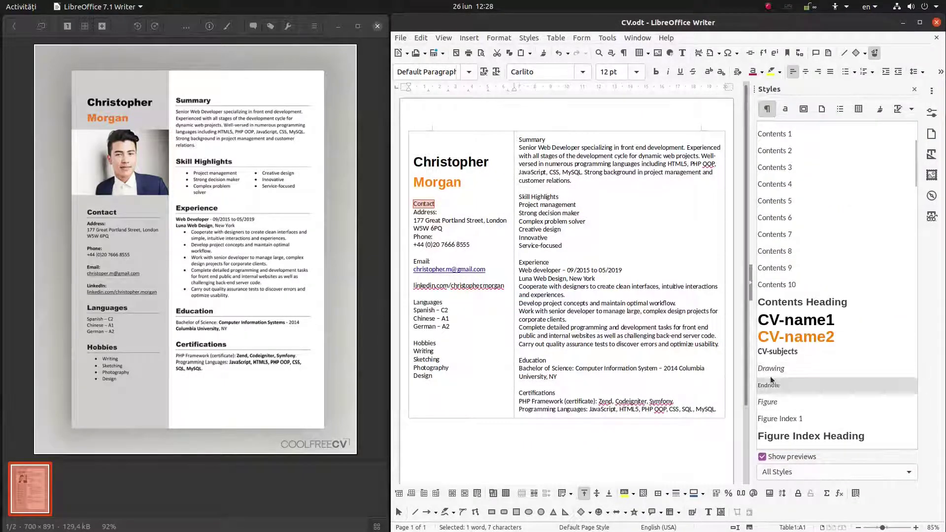
pyautogui.doubleClick(773, 352)
pyautogui.rightClick(766, 351)
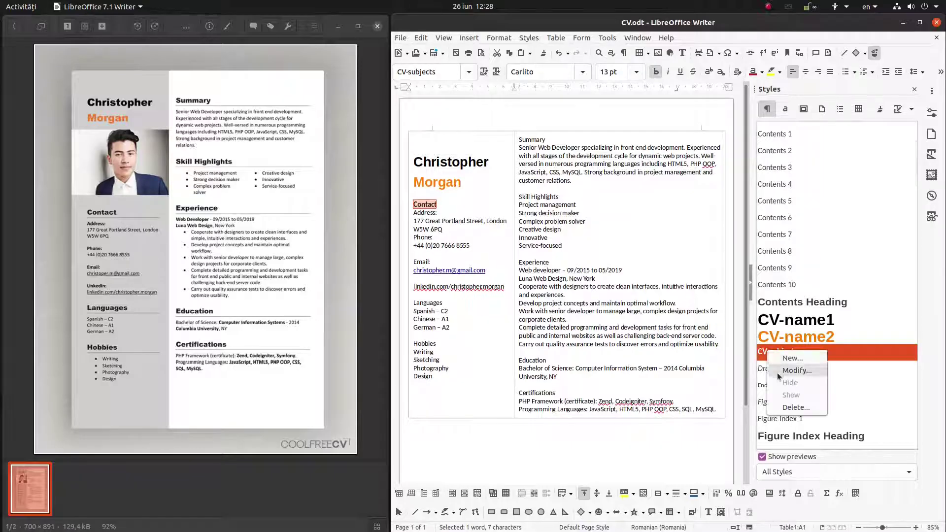
pyautogui.click(778, 367)
pyautogui.scroll(-2, 792, 285)
pyautogui.click(792, 286)
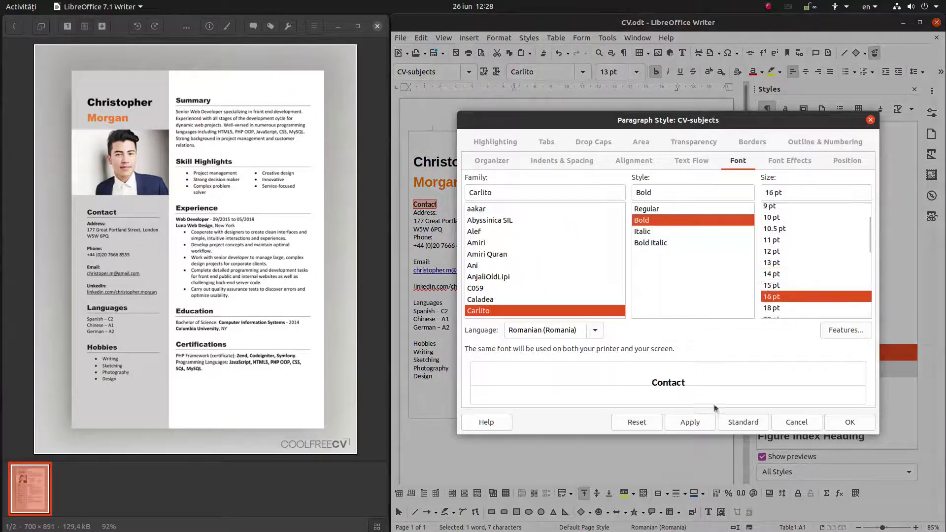
pyautogui.click(690, 421)
pyautogui.click(771, 308)
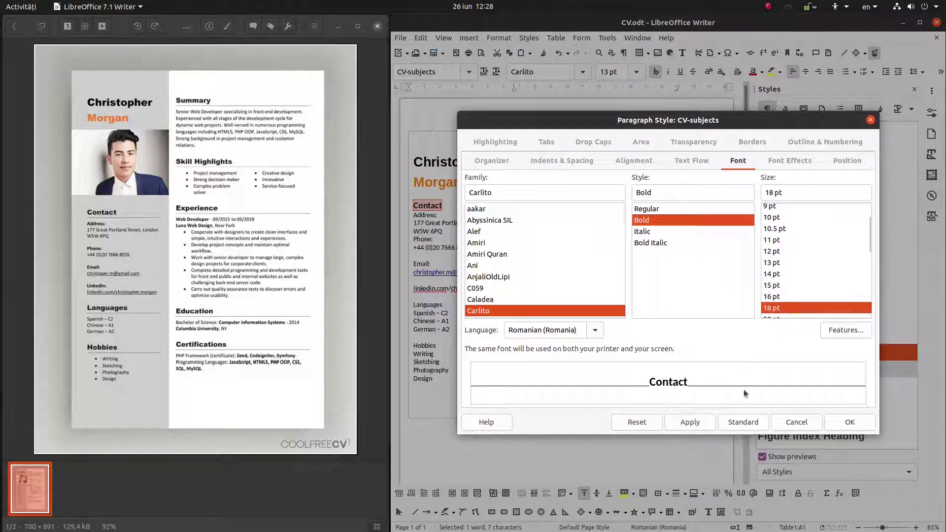
pyautogui.click(690, 422)
# Set the CV-subjects style's font family to Chandas and its language to English (USA), and save the changes.
pyautogui.scroll(-2, 563, 258)
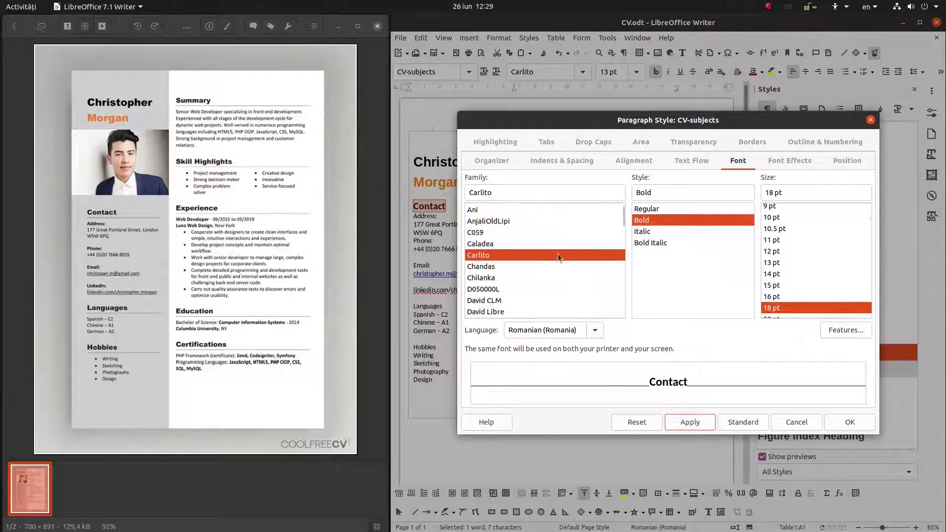
pyautogui.click(515, 267)
pyautogui.click(594, 330)
pyautogui.scroll(10, 594, 311)
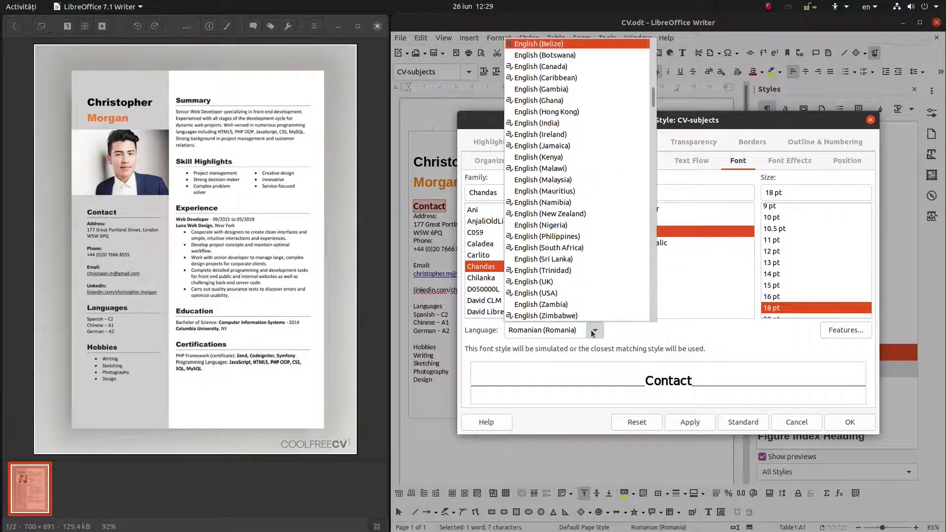
pyautogui.click(590, 294)
pyautogui.scroll(-2, 569, 275)
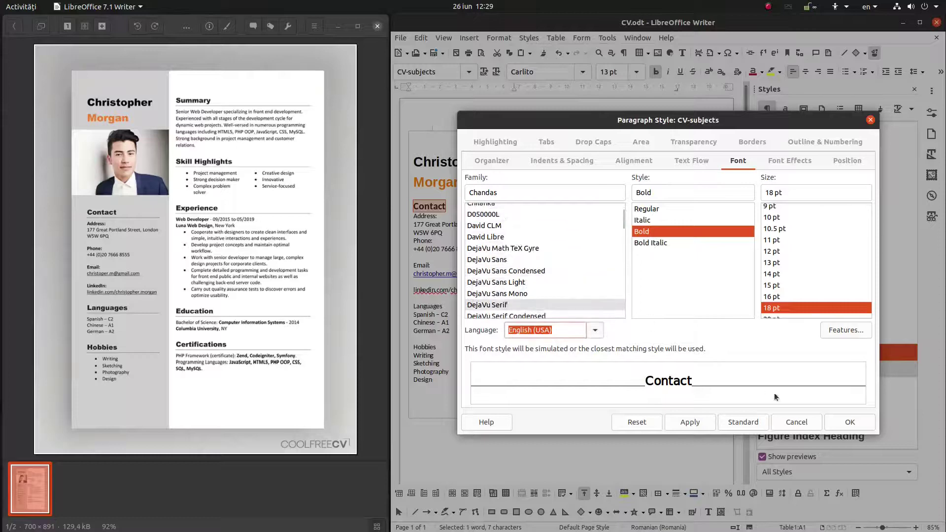
pyautogui.click(850, 422)
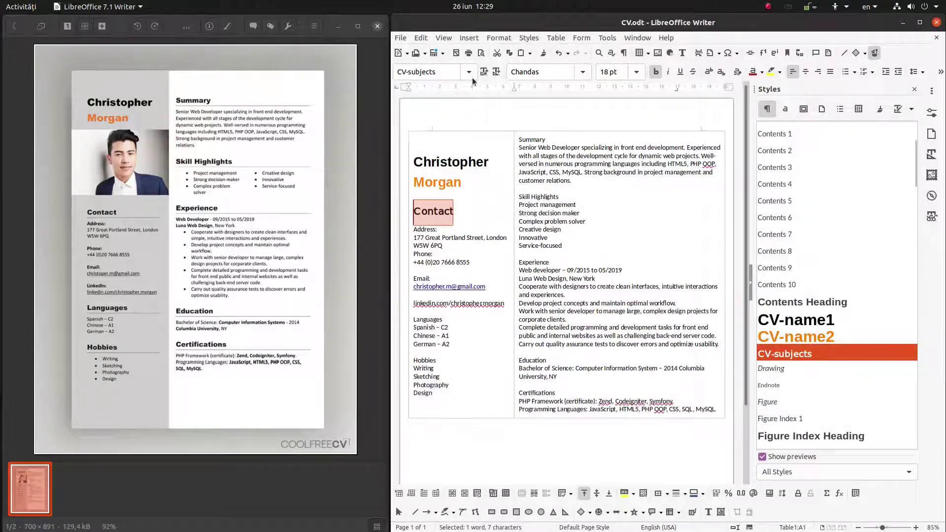
pyautogui.click(582, 72)
pyautogui.scroll(-6, 594, 192)
pyautogui.scroll(-20, 578, 226)
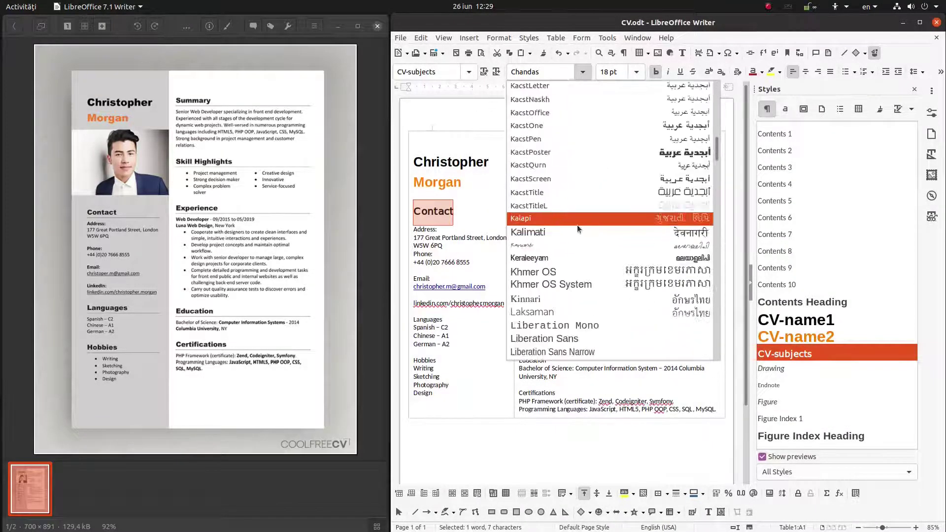
pyautogui.scroll(-10, 578, 224)
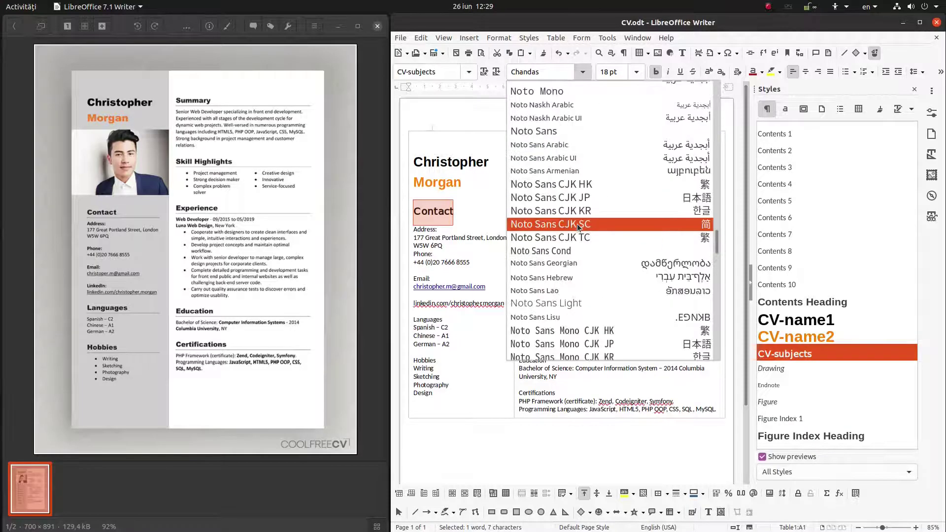
pyautogui.press('Escape')
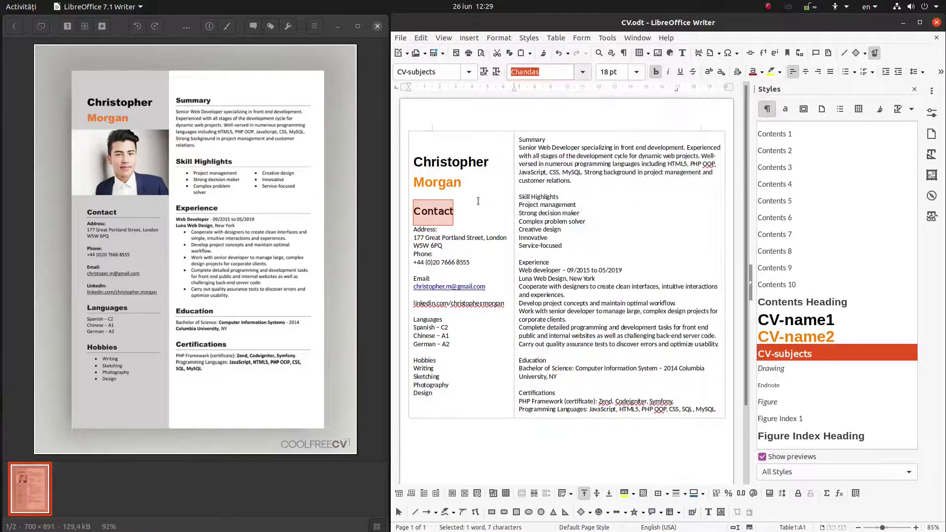
# Change the CV-subjects paragraph style's font family to Liberation Sans and save the style.
pyautogui.click(443, 180)
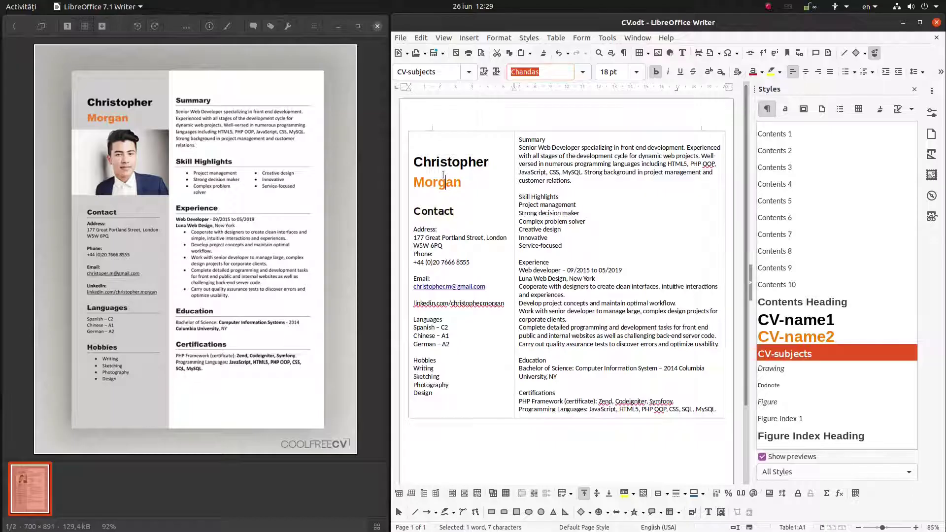
pyautogui.rightClick(771, 352)
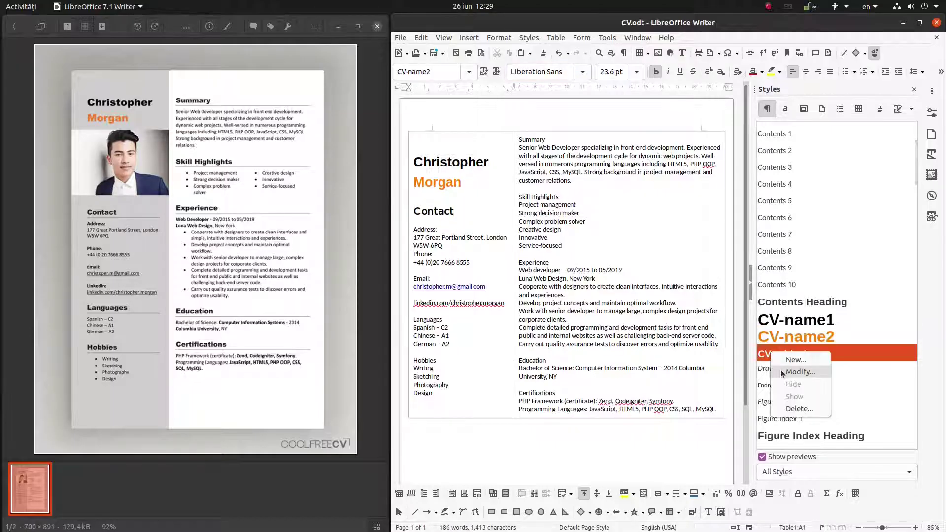
pyautogui.click(789, 371)
pyautogui.click(633, 160)
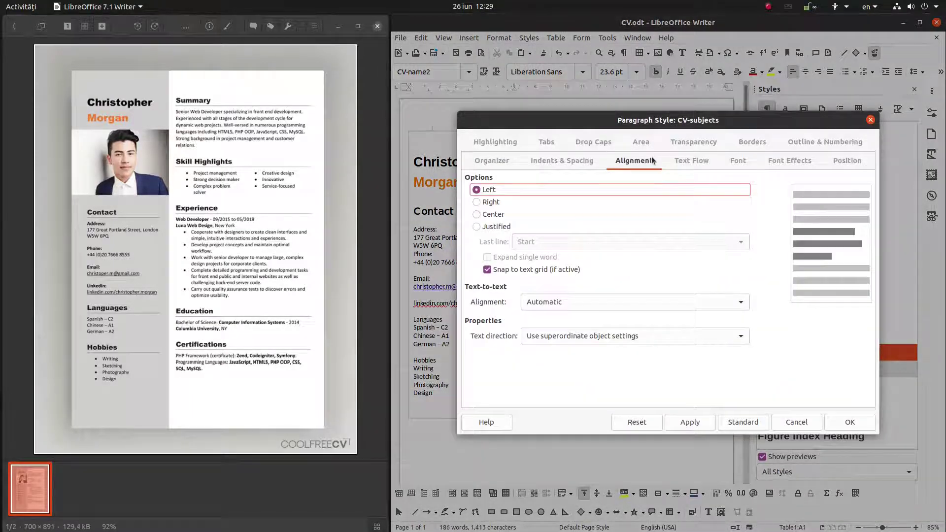
pyautogui.click(738, 161)
pyautogui.write('Liberation Sans')
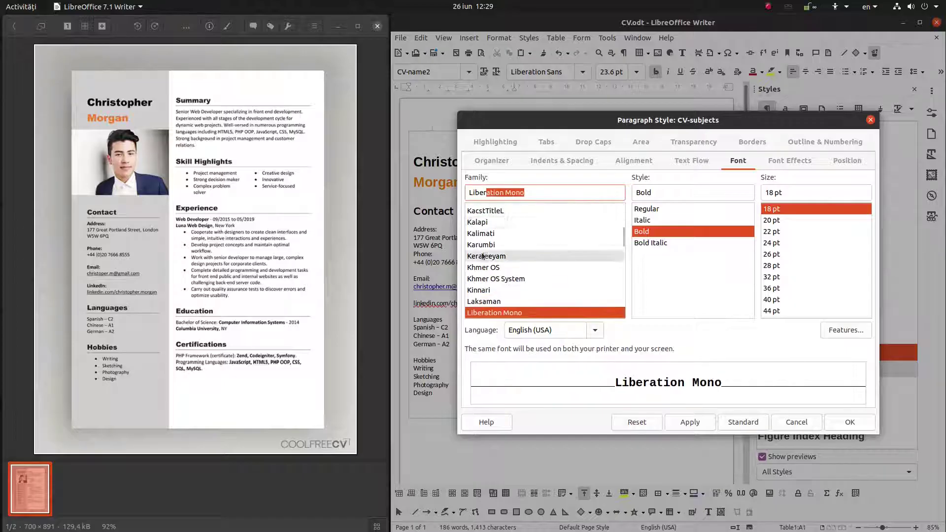
pyautogui.click(684, 421)
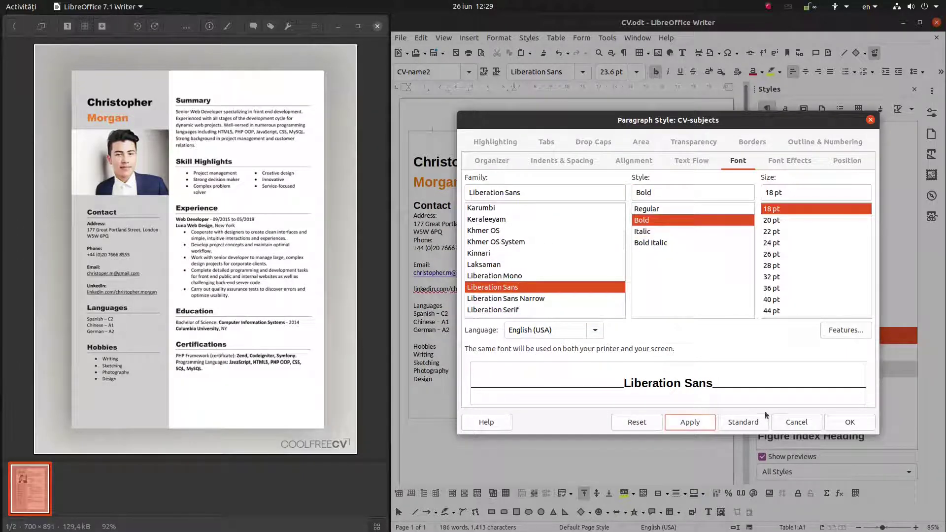
pyautogui.click(838, 419)
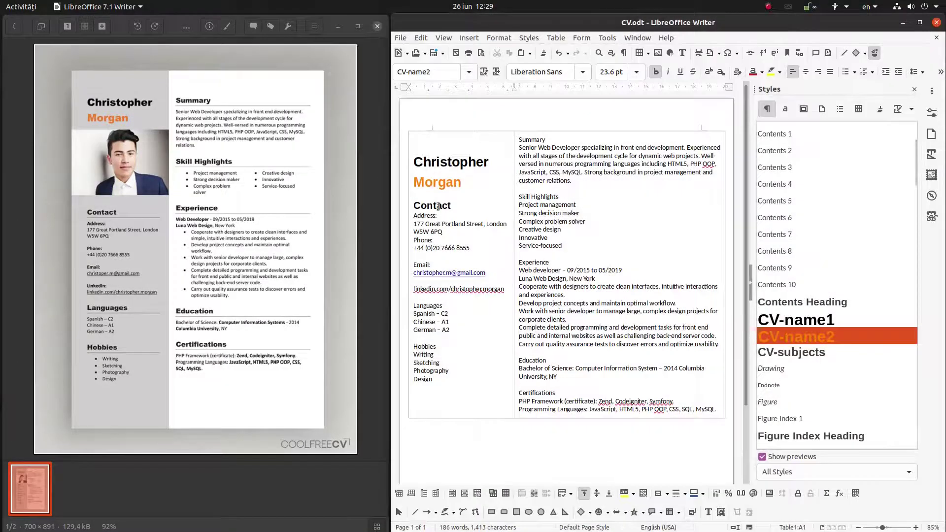
# Reopen the CV-subjects style for modification and set its font size to 16 pt.
pyautogui.rightClick(774, 352)
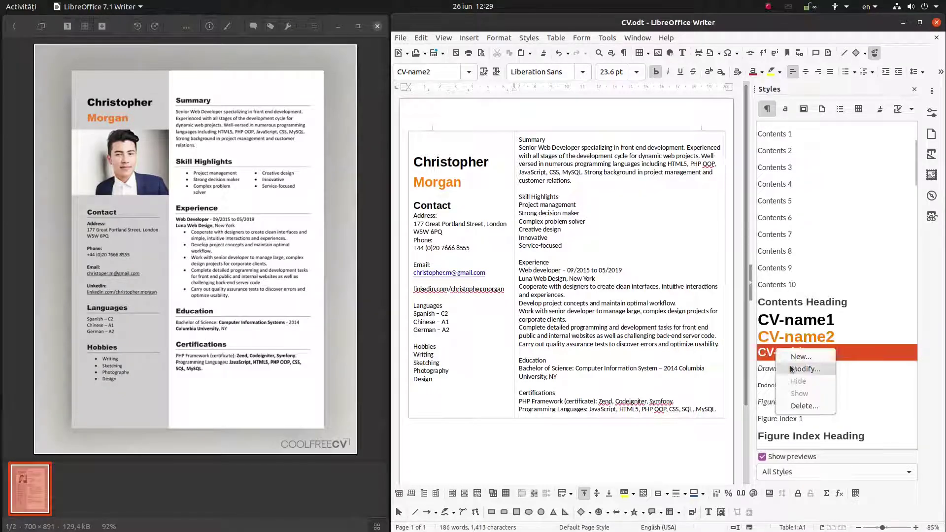
pyautogui.click(798, 369)
pyautogui.scroll(1, 784, 215)
pyautogui.click(781, 216)
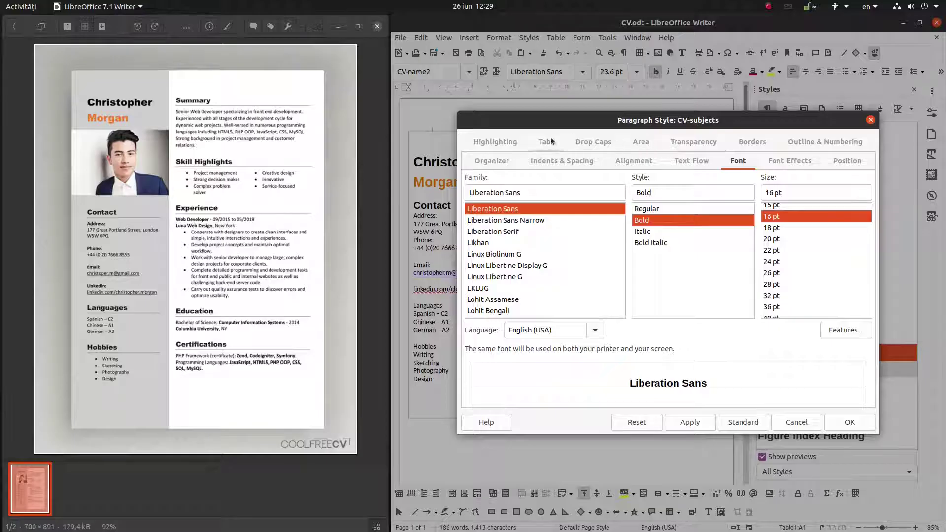
# Add a bottom-only border to the CV-subjects style, 0.80 pt wide in Light Gray 1, and apply it.
pyautogui.click(752, 142)
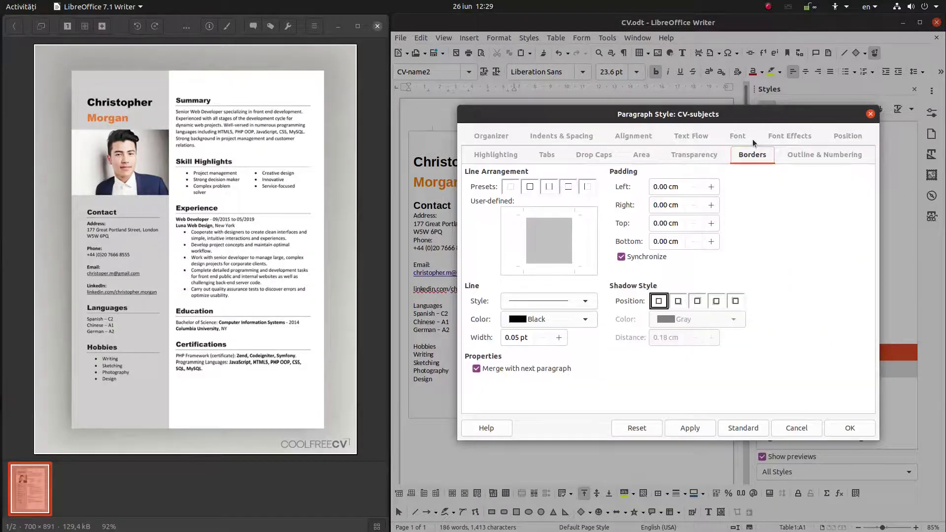
pyautogui.click(566, 302)
pyautogui.click(555, 334)
pyautogui.click(554, 322)
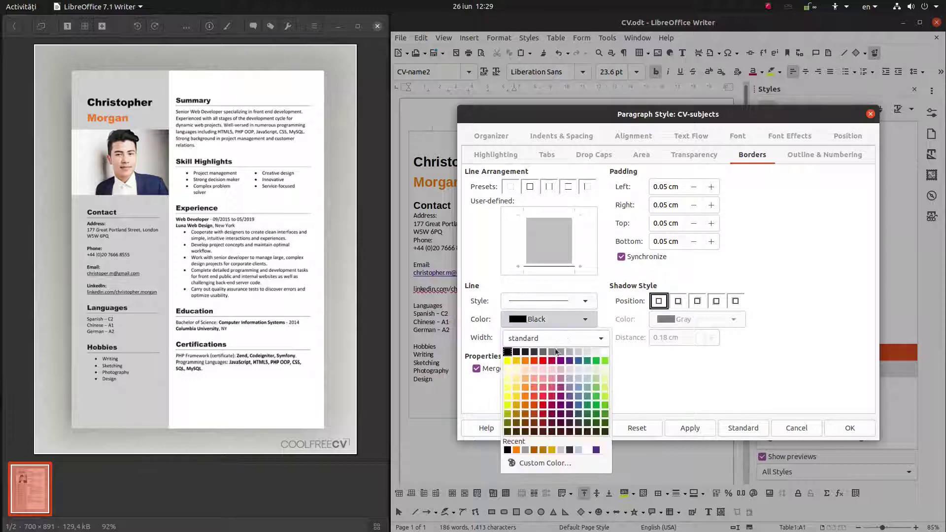
pyautogui.click(544, 351)
pyautogui.tripleClick(558, 338)
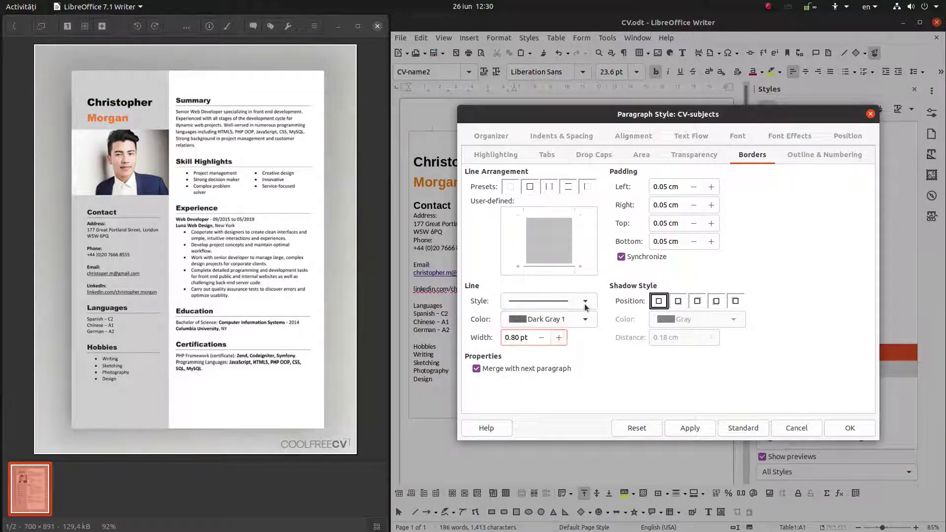
pyautogui.click(585, 301)
pyautogui.click(578, 320)
pyautogui.click(561, 352)
pyautogui.click(675, 430)
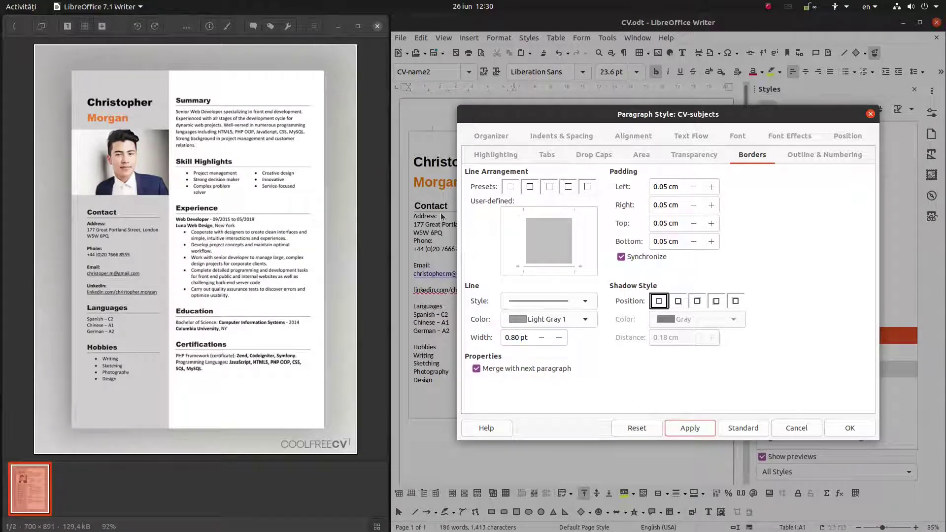
# Set the CV-subjects style's spacing below the paragraph to 0.10 cm and save the style.
pyautogui.click(550, 155)
pyautogui.click(513, 155)
pyautogui.click(557, 157)
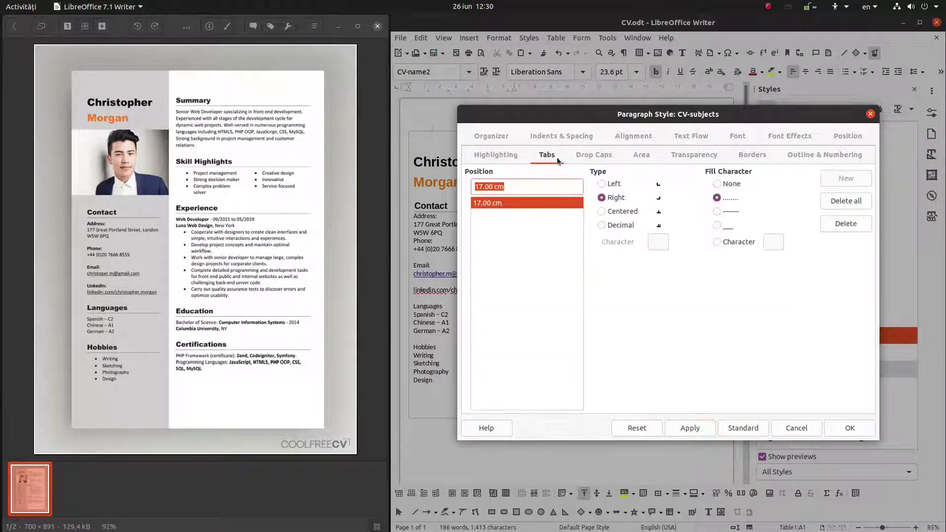
pyautogui.click(560, 137)
pyautogui.click(623, 207)
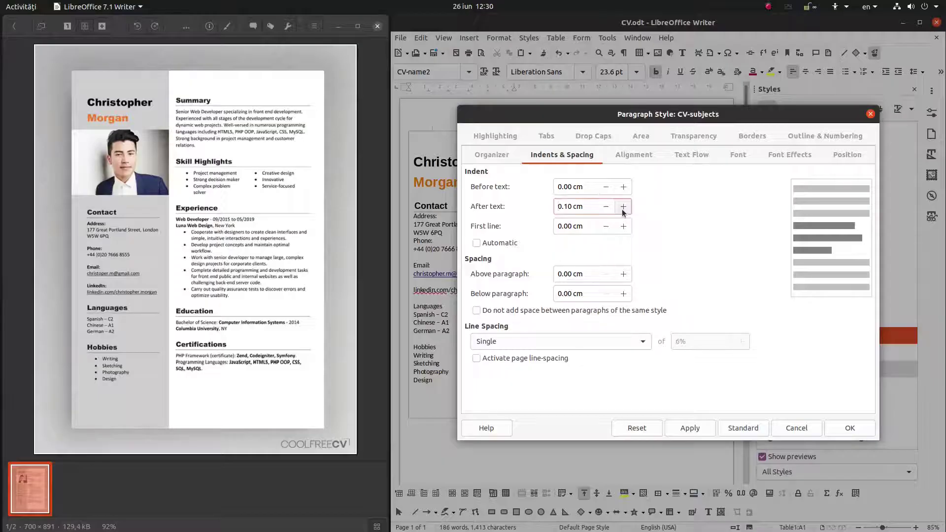
pyautogui.click(606, 207)
pyautogui.click(623, 294)
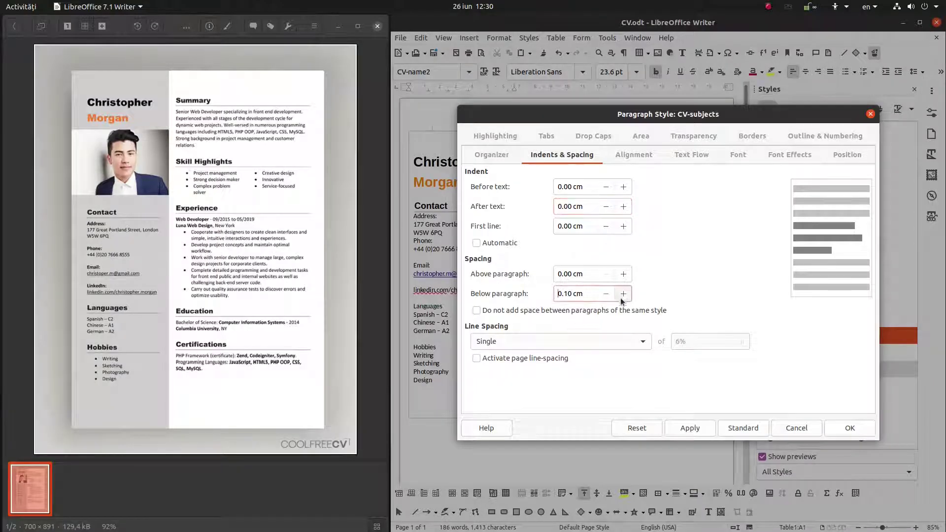
pyautogui.click(682, 429)
pyautogui.click(847, 428)
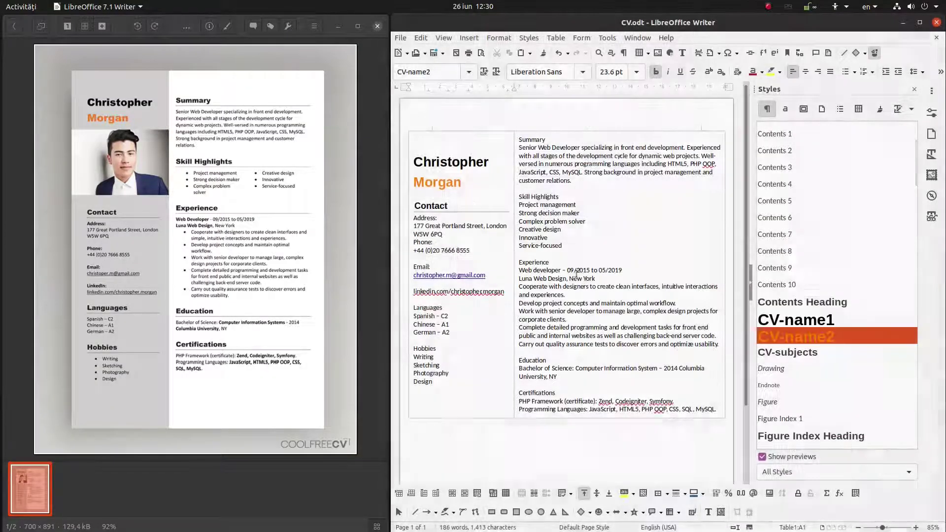
# Assign the CV-subjects style to the Languages and Hobbies headings in the first table column.
pyautogui.moveTo(441, 306); pyautogui.dragTo(411, 307)
pyautogui.scroll(-2, 799, 409)
pyautogui.doubleClick(792, 391)
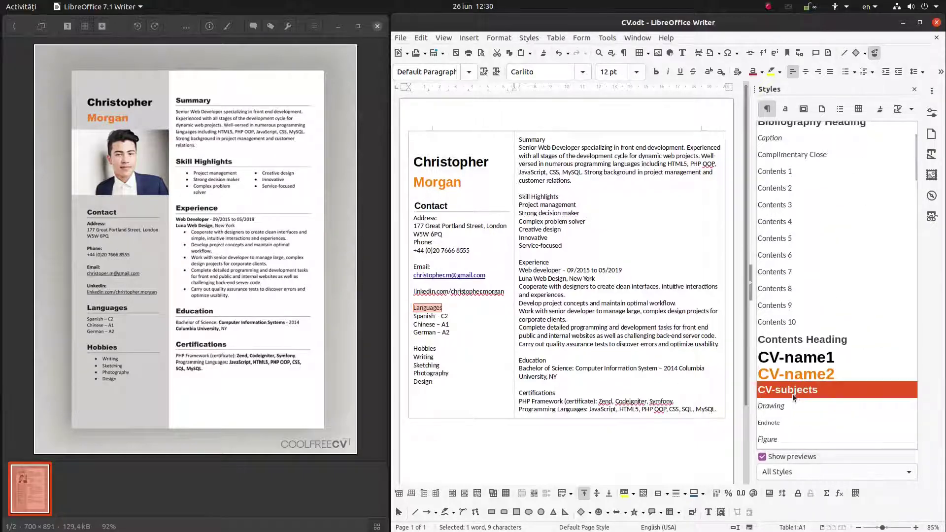
pyautogui.doubleClick(431, 355)
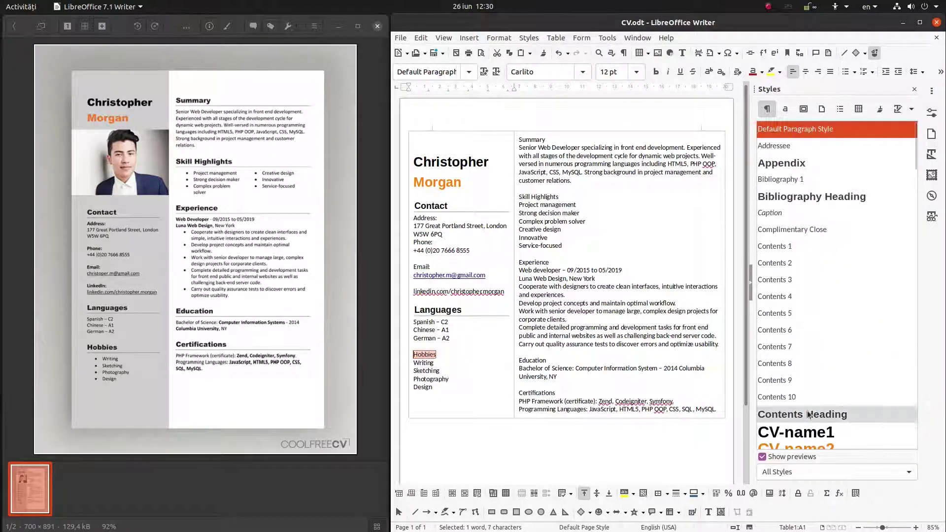
pyautogui.scroll(-5, 788, 365)
pyautogui.doubleClick(787, 352)
pyautogui.click(503, 327)
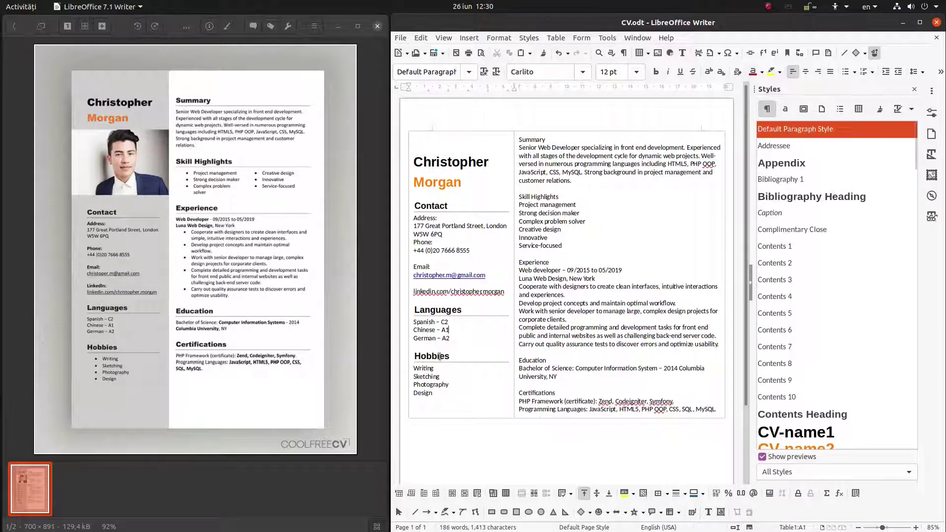
pyautogui.click(429, 310)
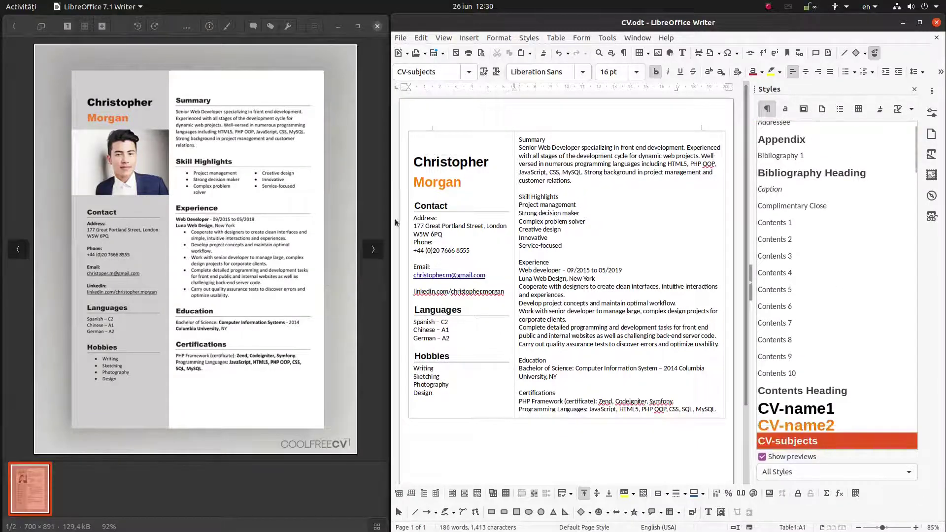
pyautogui.click(423, 217)
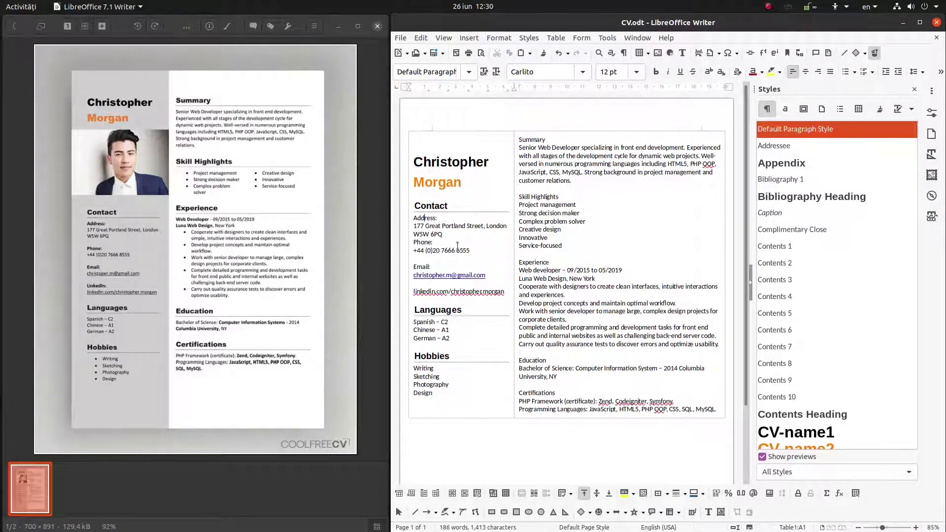
# Start a new paragraph style named CV-text, inheriting from Contents 1.
pyautogui.click(443, 182)
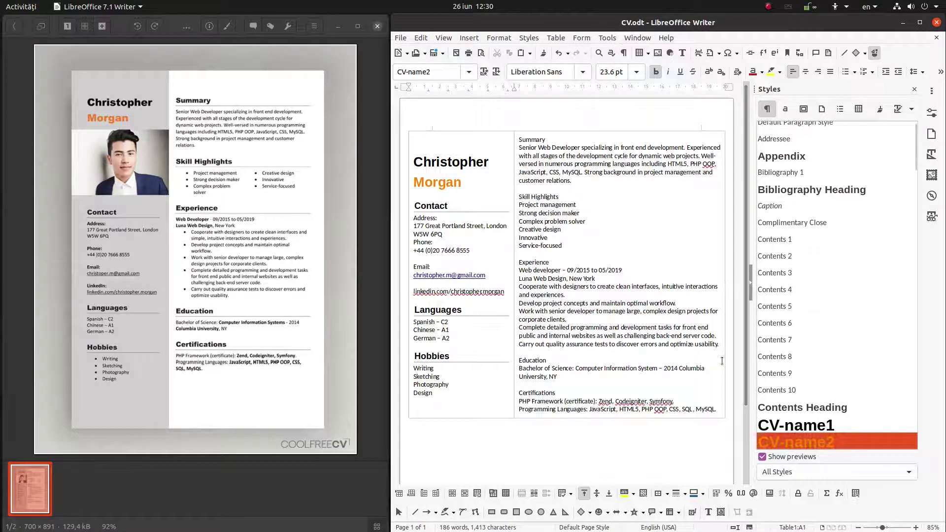
pyautogui.rightClick(783, 241)
pyautogui.click(795, 248)
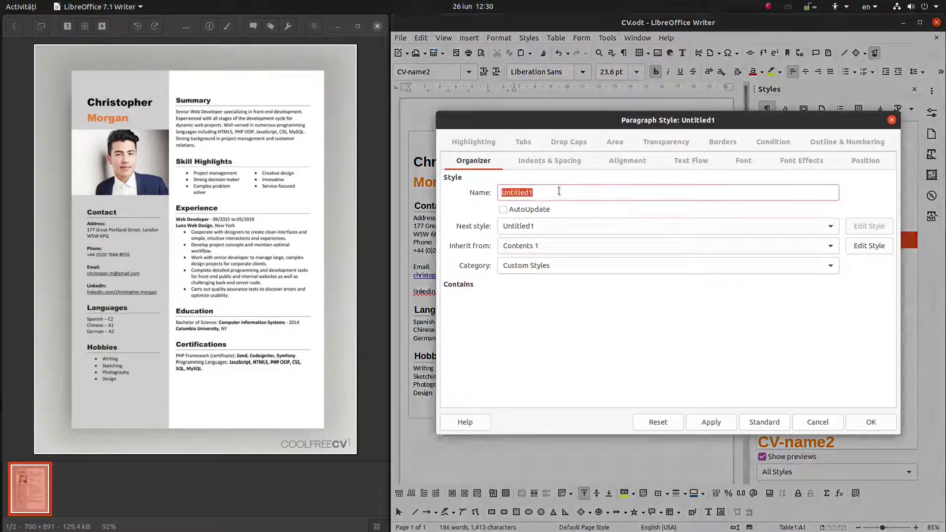
pyautogui.write('CV-text')
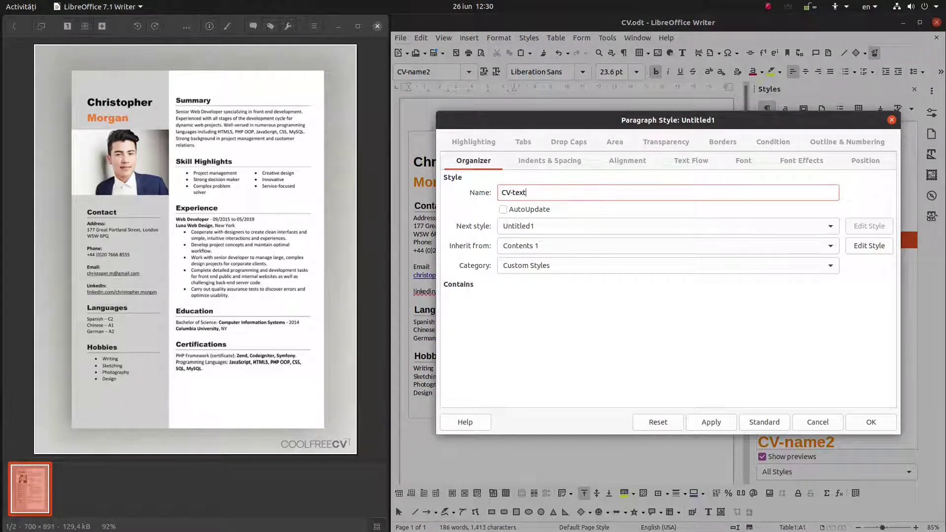
# Set the CV-text style's font to Liberation Sans Regular at 13 pt with language English (USA), and save the style.
pyautogui.click(550, 160)
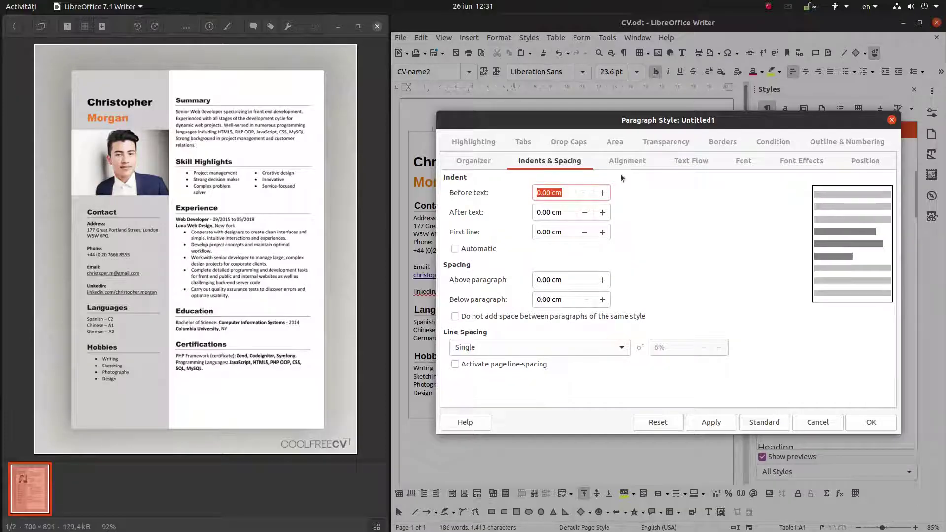
pyautogui.click(745, 161)
pyautogui.write('Liberation Mono')
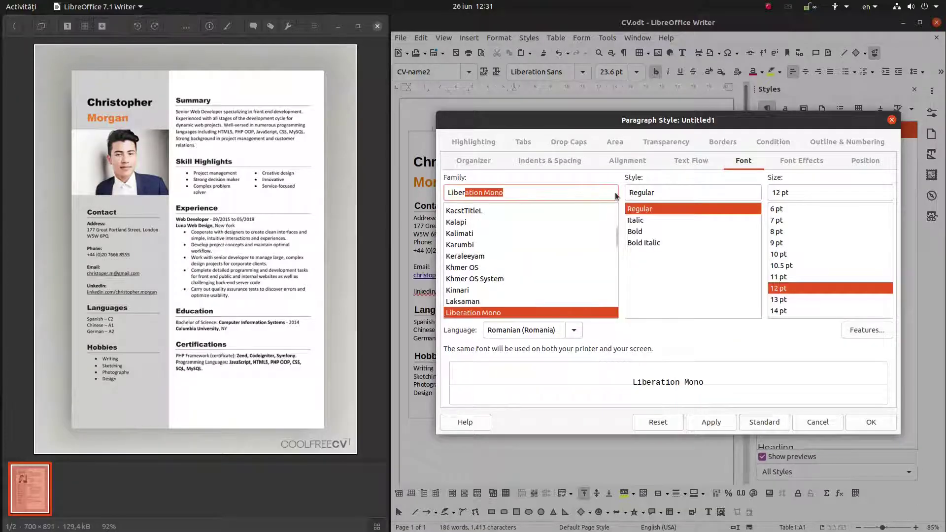
pyautogui.scroll(-2, 538, 263)
pyautogui.click(517, 287)
pyautogui.click(577, 331)
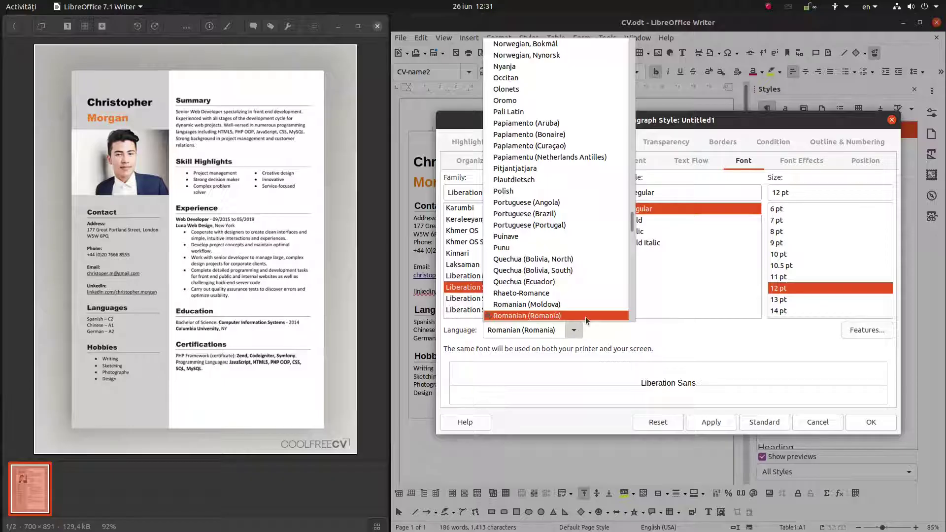
pyautogui.scroll(15, 586, 318)
pyautogui.click(564, 291)
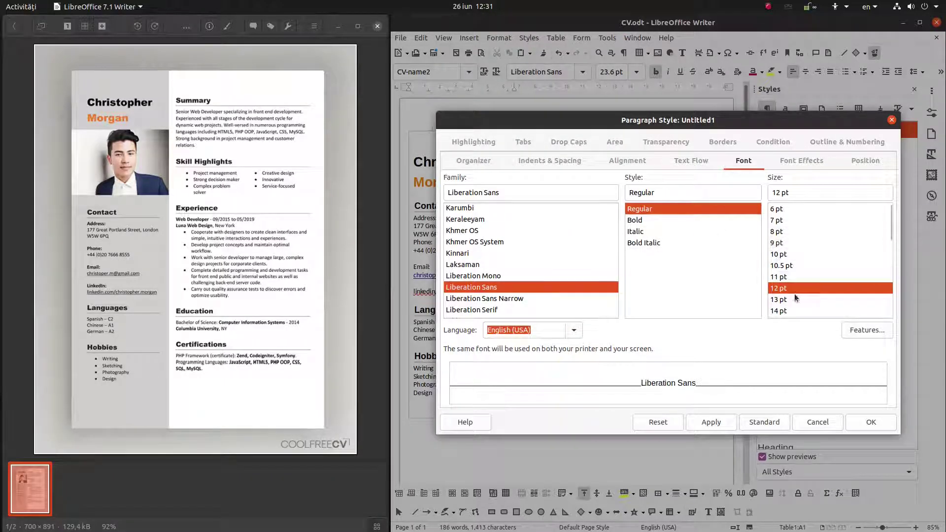
pyautogui.click(851, 425)
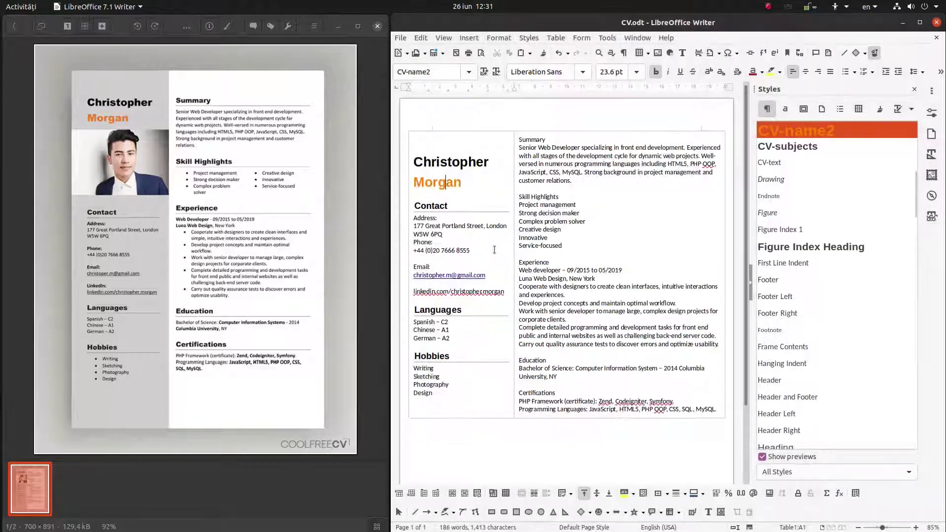
# Assign the CV-text style to all contact details from the Address label down to the LinkedIn link.
pyautogui.moveTo(495, 249); pyautogui.dragTo(417, 235)
pyautogui.click(443, 259)
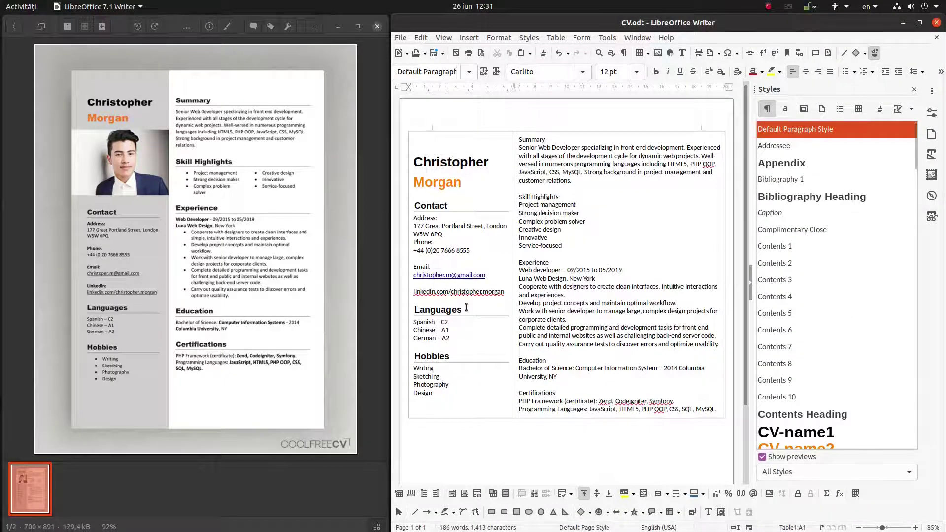
pyautogui.moveTo(508, 292); pyautogui.dragTo(413, 216)
pyautogui.scroll(-3, 813, 360)
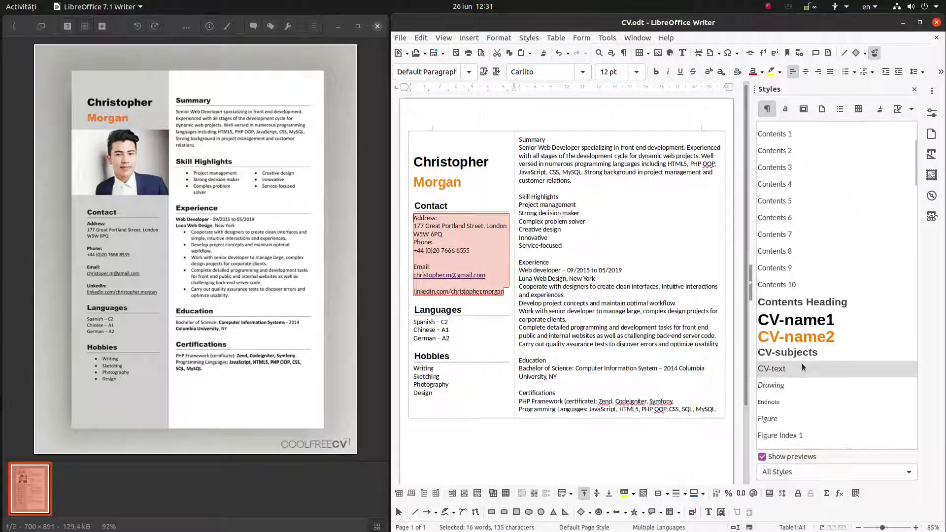
pyautogui.doubleClick(794, 367)
# Reduce the CV-text style's font size to 11 pt, trying 12 pt first, and apply the change.
pyautogui.rightClick(769, 368)
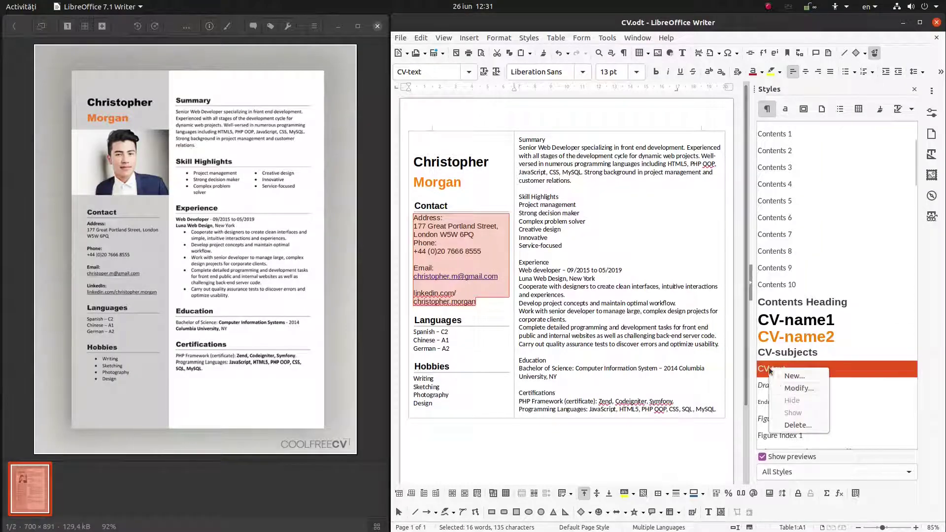
pyautogui.click(794, 388)
pyautogui.click(772, 288)
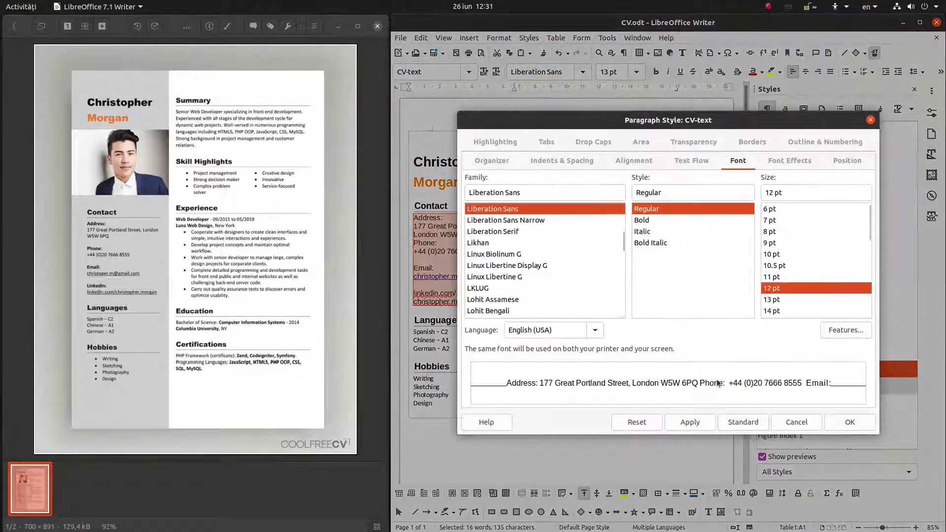
pyautogui.click(697, 421)
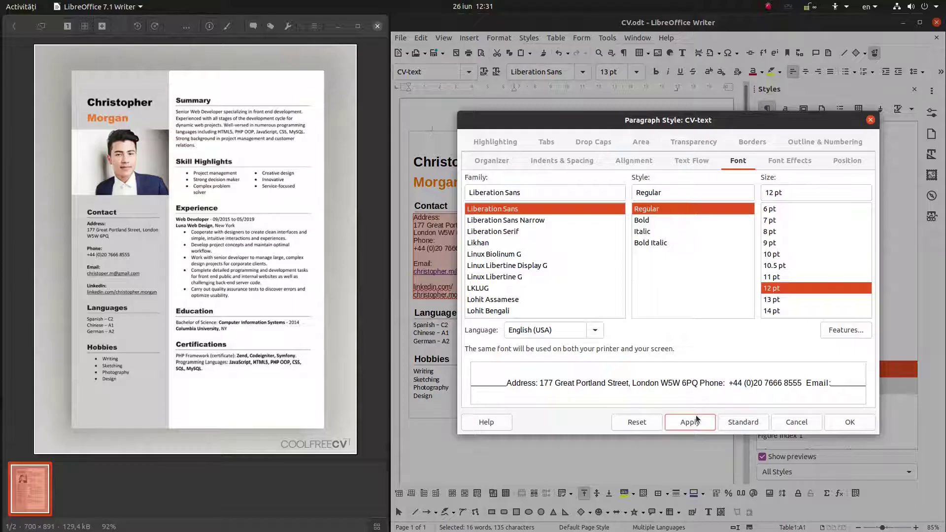
pyautogui.click(772, 277)
pyautogui.click(692, 422)
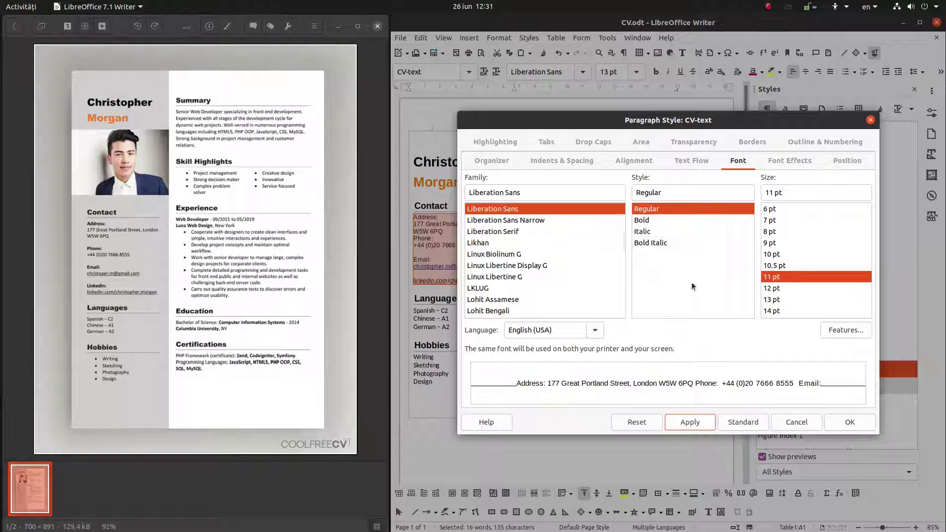
# Confirm the CV-text style changes and make the Address and Email labels in the Contact section bold.
pyautogui.click(827, 426)
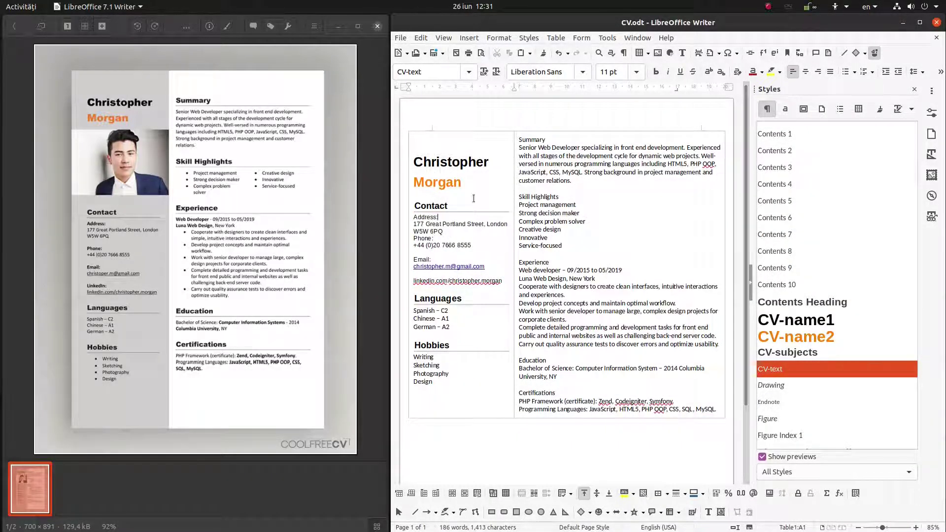
pyautogui.hotkey('shift', 'Home')
pyautogui.hotkey('ctrl', 'b')
pyautogui.press('Down')
pyautogui.press('Down')
pyautogui.hotkey('shift', 'End')
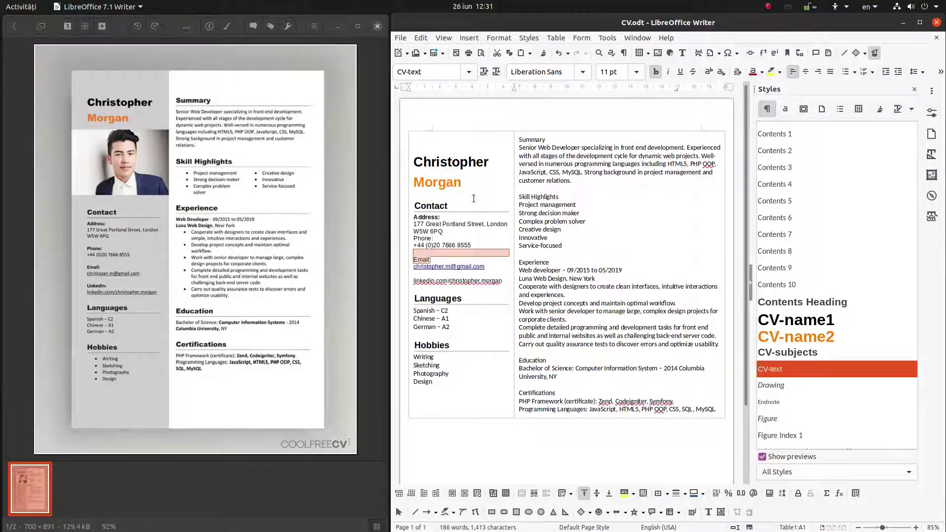
pyautogui.hotkey('ctrl', 'b')
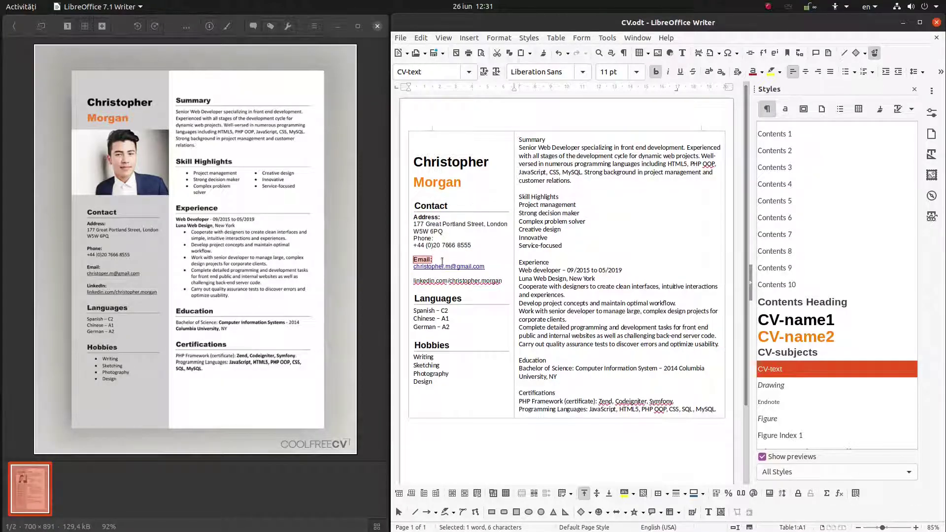
# Insert a bold "Linkedin:" label on its own line above the profile link in the Contact section.
pyautogui.press('Down')
pyautogui.press('Down')
pyautogui.press('Return')
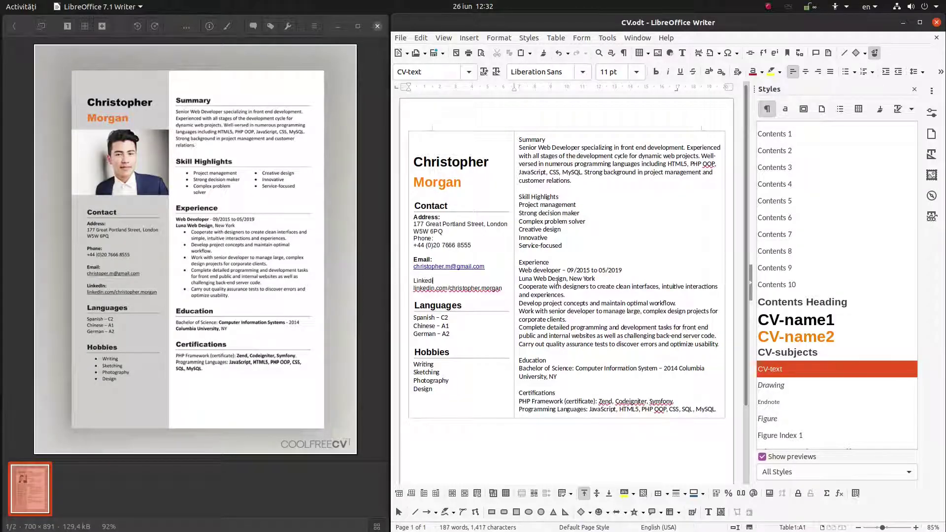
pyautogui.hotkey('shift', 'Home')
pyautogui.hotkey('ctrl', 'b')
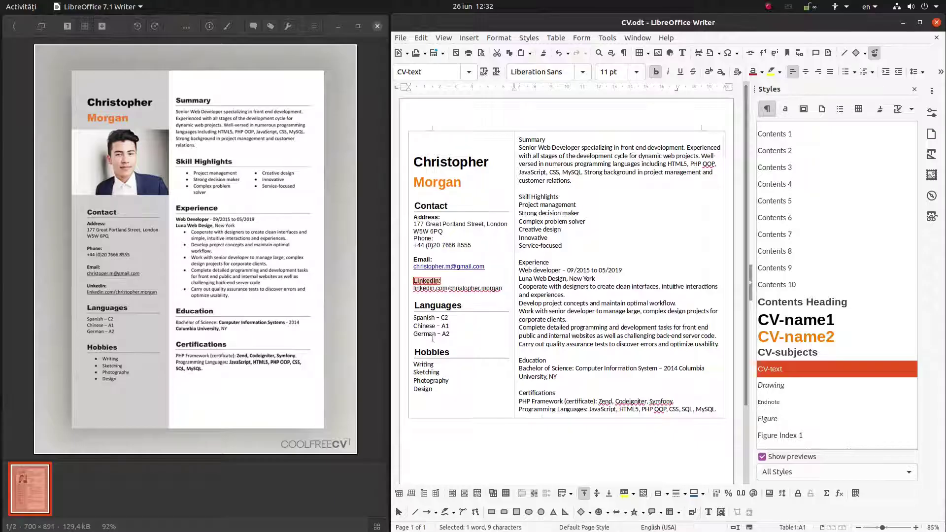
# Limit the style list to Custom Styles and apply CV-text to the entries under Languages and Hobbies.
pyautogui.moveTo(460, 335); pyautogui.dragTo(412, 317)
pyautogui.scroll(-3, 785, 410)
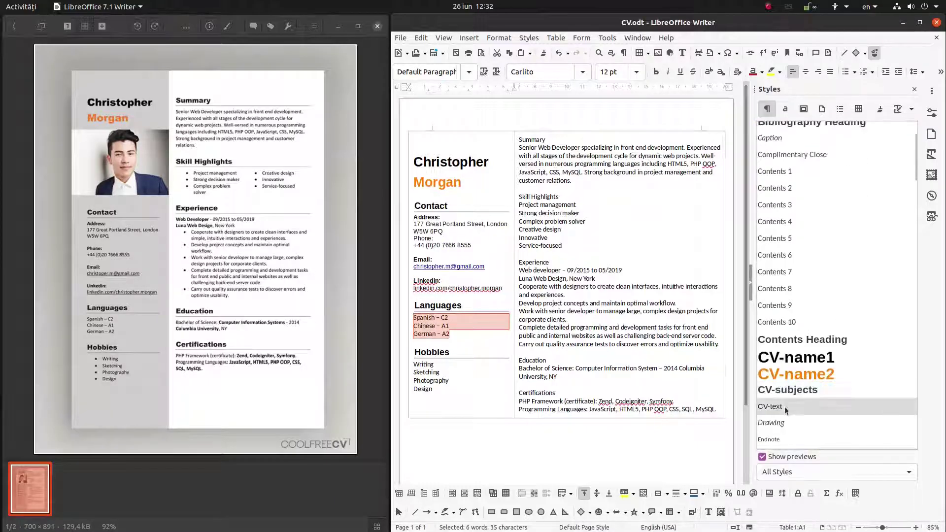
pyautogui.click(833, 471)
pyautogui.click(770, 368)
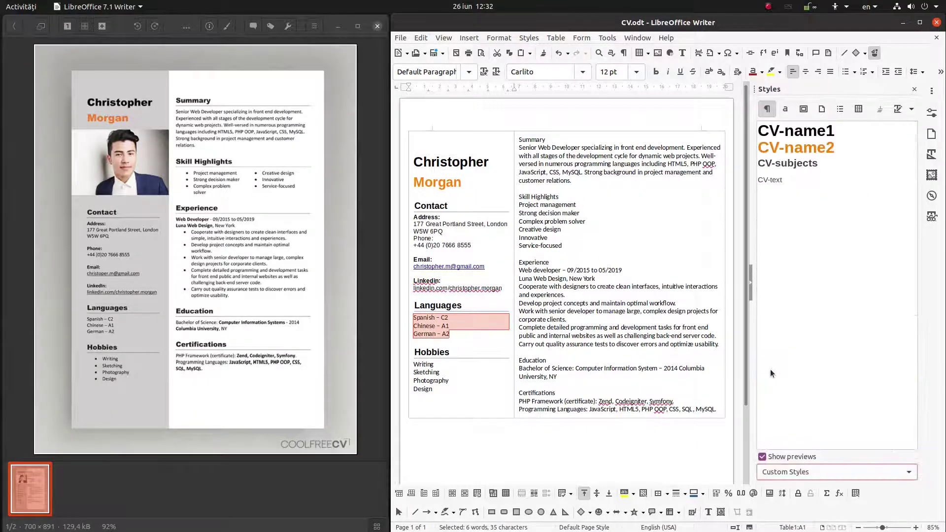
pyautogui.doubleClick(790, 184)
pyautogui.moveTo(450, 387); pyautogui.dragTo(412, 361)
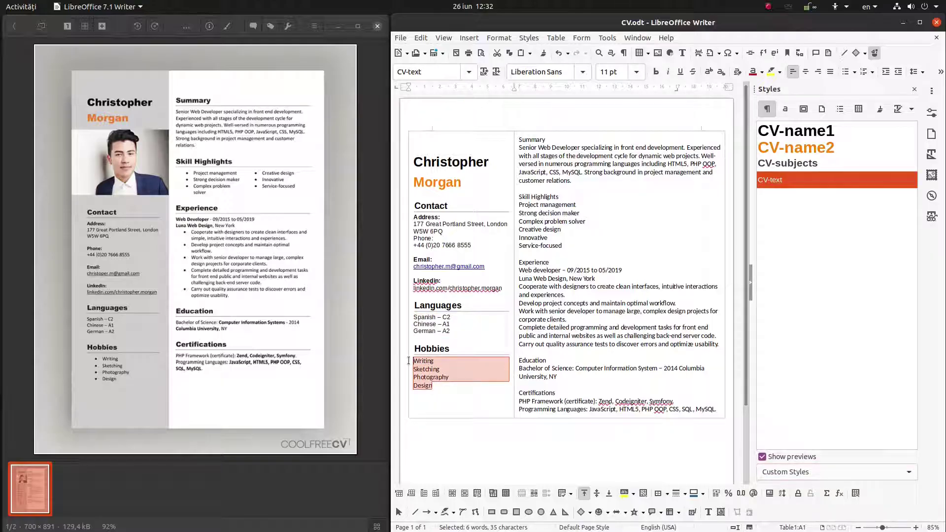
pyautogui.doubleClick(775, 184)
pyautogui.click(509, 224)
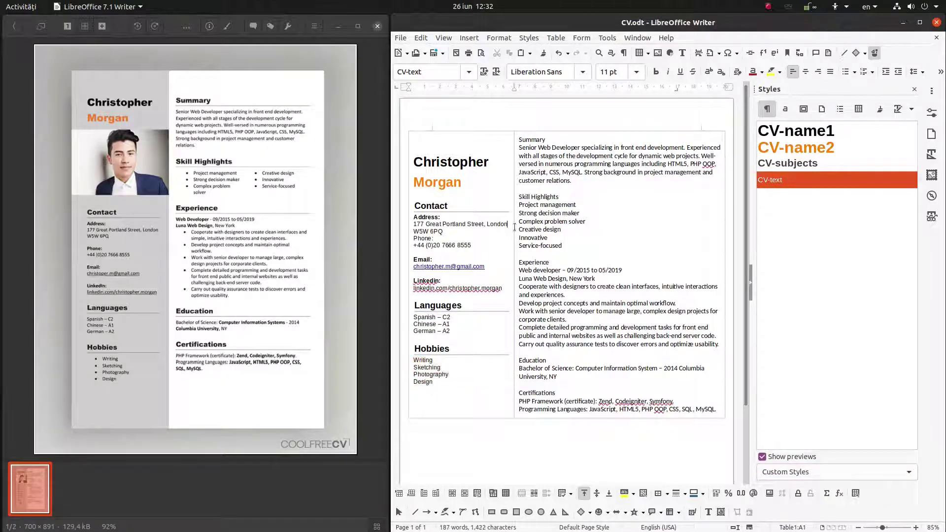
pyautogui.scroll(-3, 512, 241)
pyautogui.scroll(3, 510, 261)
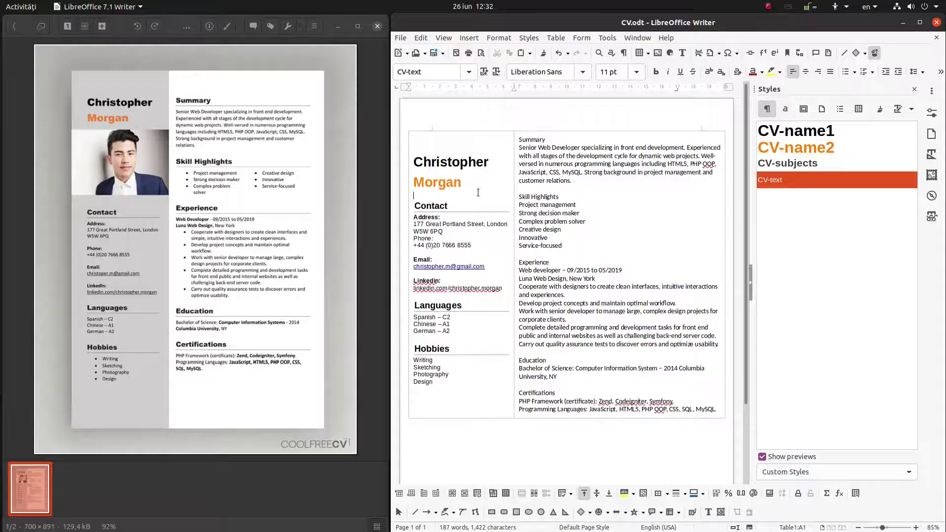
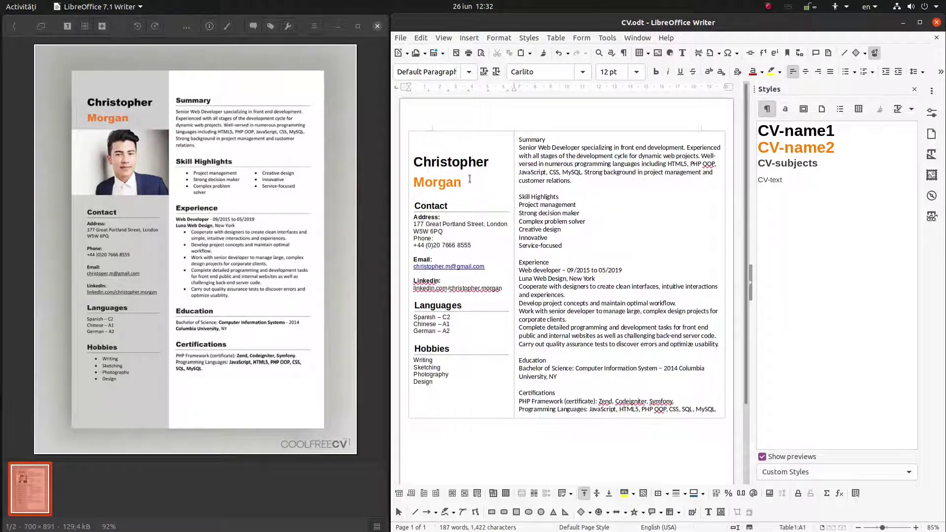
# Apply the CV-subjects style to the Summary, Skill Highlights, Experience, Education and Certifications headings.
pyautogui.click(526, 140)
pyautogui.doubleClick(548, 138)
pyautogui.doubleClick(788, 163)
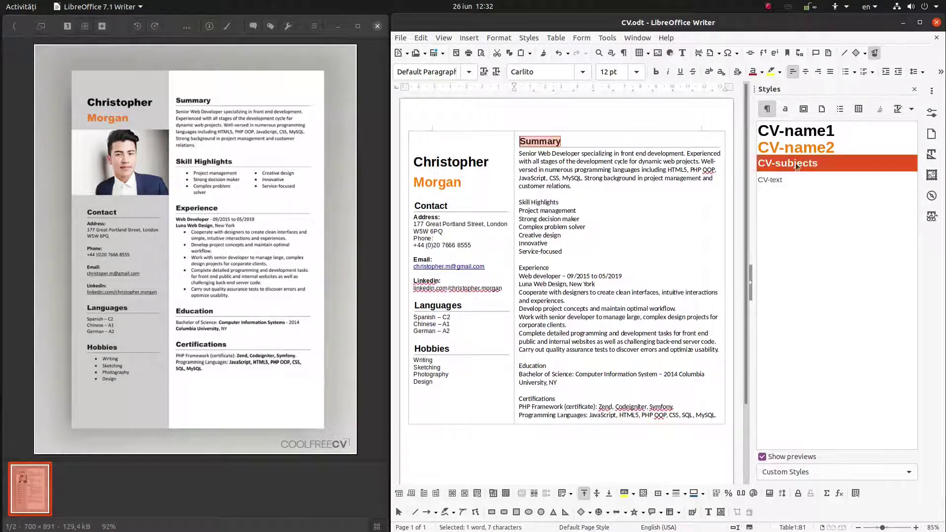
pyautogui.tripleClick(521, 200)
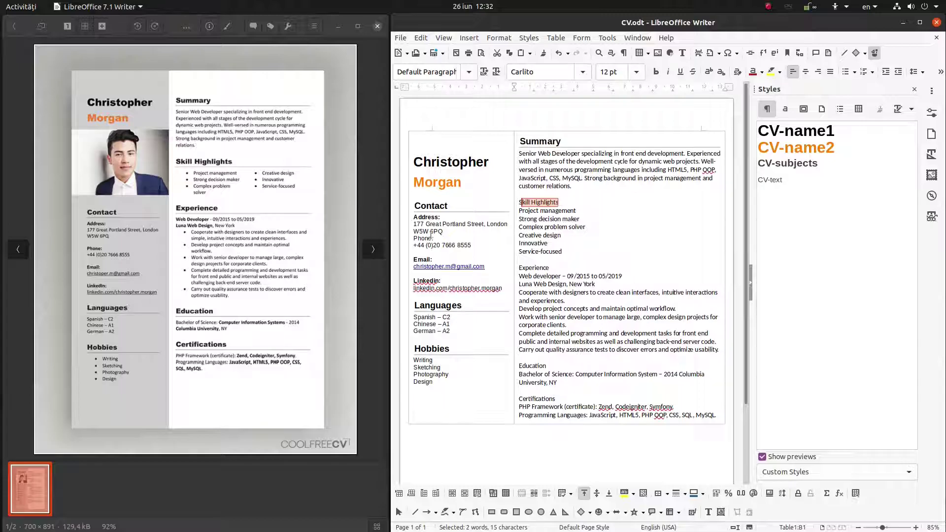
pyautogui.doubleClick(824, 162)
pyautogui.click(539, 274)
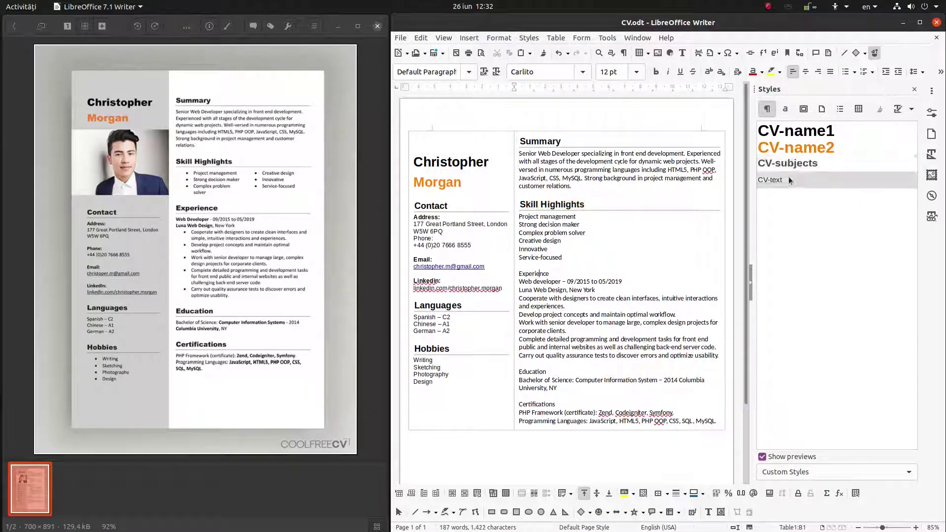
pyautogui.doubleClick(788, 163)
pyautogui.click(535, 377)
pyautogui.doubleClick(788, 163)
pyautogui.scroll(-2, 615, 296)
pyautogui.click(541, 357)
pyautogui.doubleClick(781, 166)
# Apply the CV-text style to the Skill Highlights entries and the Summary paragraph.
pyautogui.scroll(2, 616, 271)
pyautogui.moveTo(519, 153); pyautogui.dragTo(572, 186)
pyautogui.moveTo(577, 265); pyautogui.dragTo(519, 215)
pyautogui.doubleClick(808, 179)
pyautogui.moveTo(571, 186)
pyautogui.mouseDown()
pyautogui.moveTo(514, 163)
pyautogui.moveTo(527, 154)
pyautogui.moveTo(577, 187)
pyautogui.mouseUp()
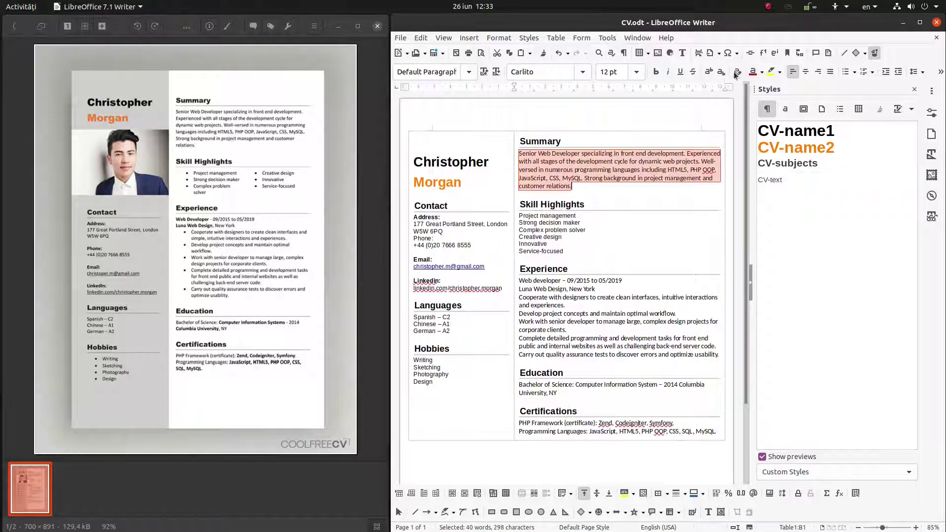
pyautogui.doubleClick(783, 180)
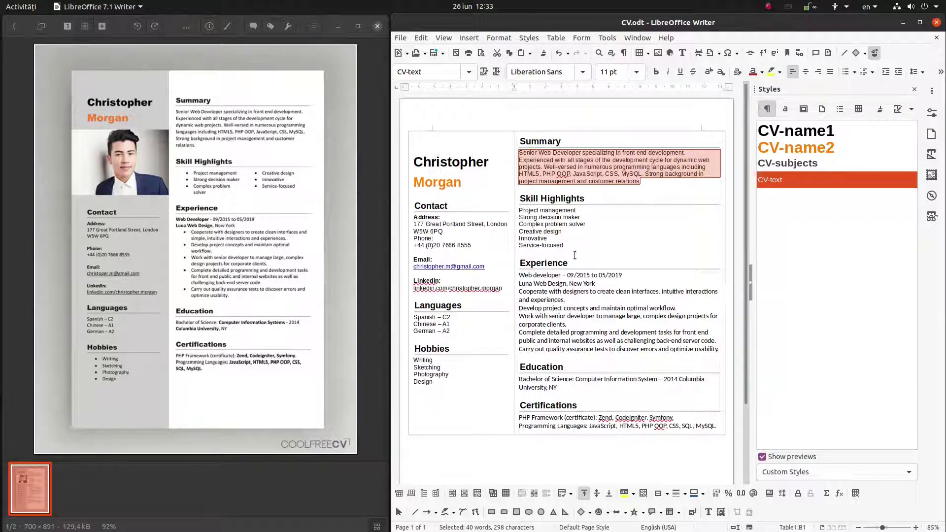
# Create a new paragraph style based on CV-text and name it CV-text-bullets.
pyautogui.click(548, 231)
pyautogui.rightClick(767, 185)
pyautogui.click(772, 191)
pyautogui.doubleClick(547, 191)
pyautogui.write('CV-text')
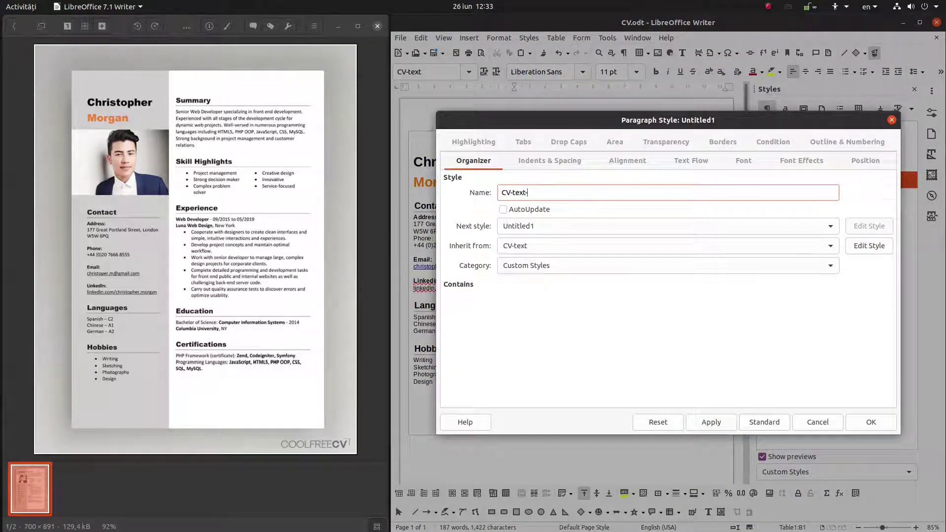
pyautogui.write('-bulltet')
pyautogui.press('BackSpace')
pyautogui.press('BackSpace')
# Set the new style's numbering style to Bullet •.
pyautogui.click(622, 162)
pyautogui.click(837, 143)
pyautogui.click(549, 219)
pyautogui.click(554, 254)
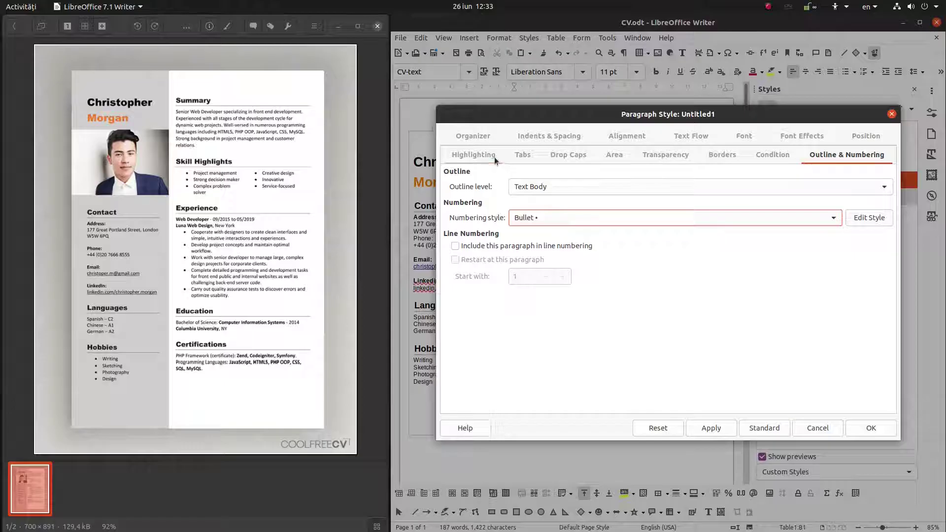
# Set the new style's first-line indent to 0.40 cm and save the style.
pyautogui.click(518, 156)
pyautogui.click(567, 155)
pyautogui.click(612, 156)
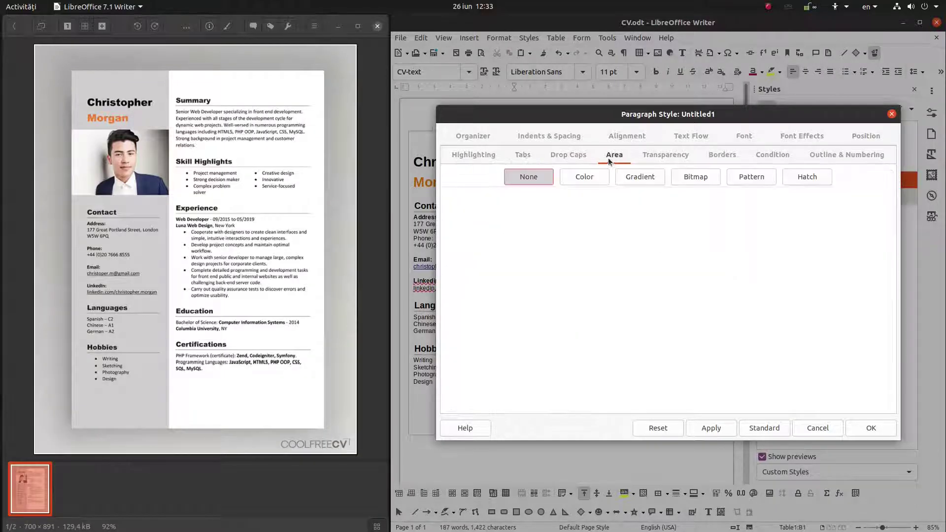
pyautogui.click(548, 137)
pyautogui.click(602, 226)
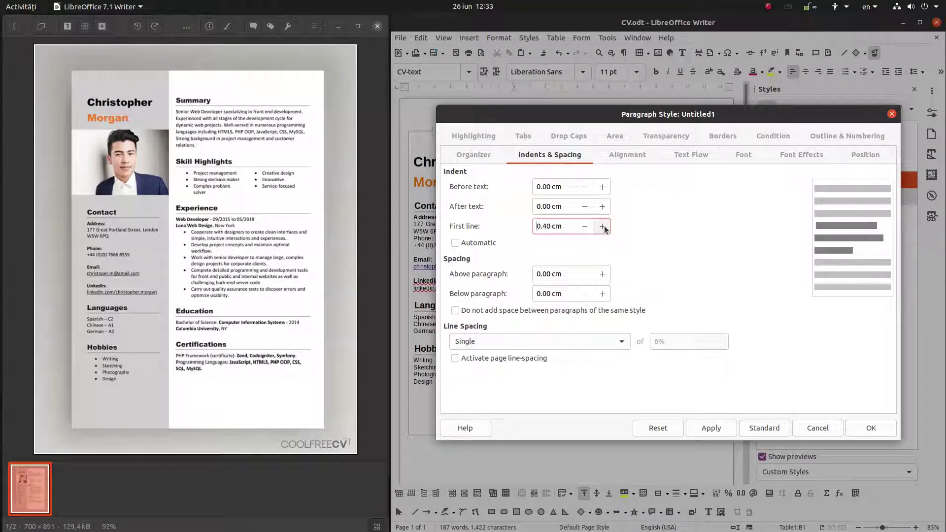
pyautogui.click(870, 429)
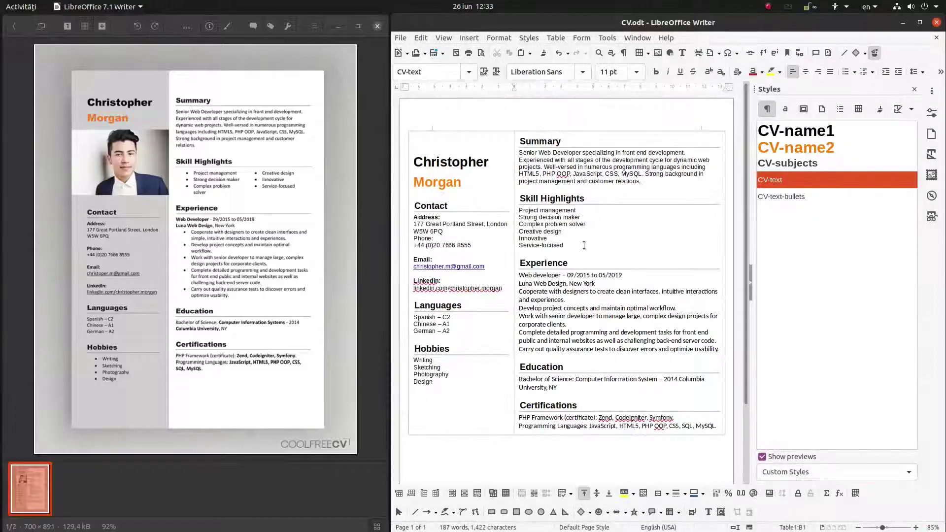
# Apply the CV-text-bullets style to the six Skill Highlights entries.
pyautogui.moveTo(583, 244); pyautogui.dragTo(521, 211)
pyautogui.doubleClick(776, 197)
# Modify the CV-text-bullets style to a 0.00 cm first-line indent and a 0.10 cm indent before text.
pyautogui.rightClick(776, 197)
pyautogui.click(783, 214)
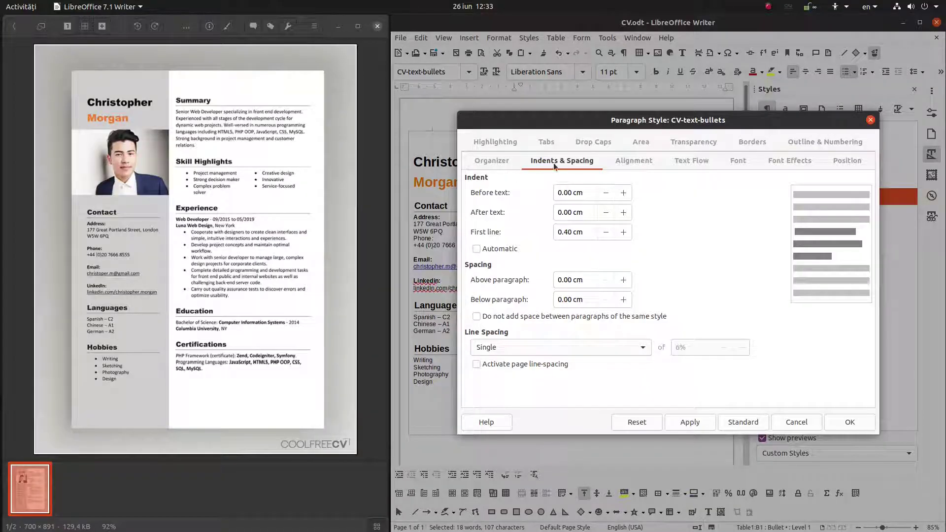
pyautogui.click(605, 233)
pyautogui.doubleClick(603, 232)
pyautogui.click(624, 193)
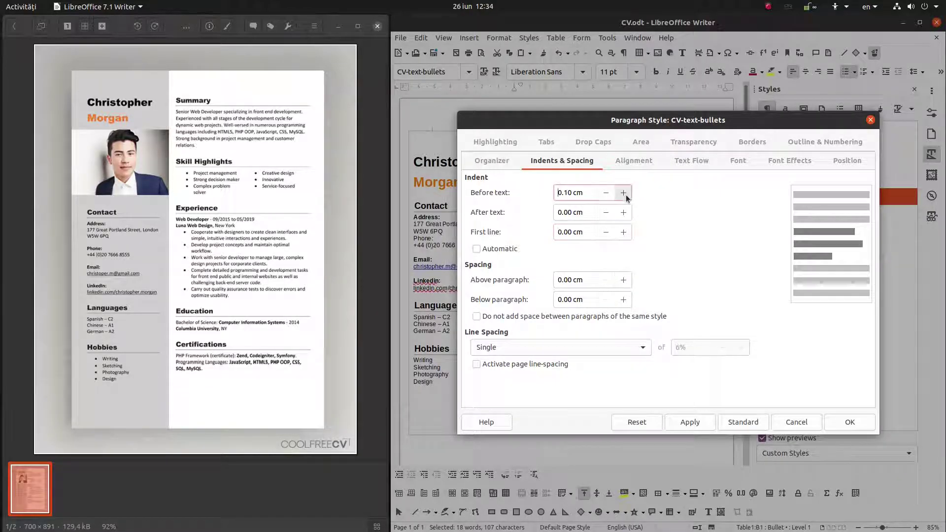
pyautogui.click(635, 162)
pyautogui.click(692, 161)
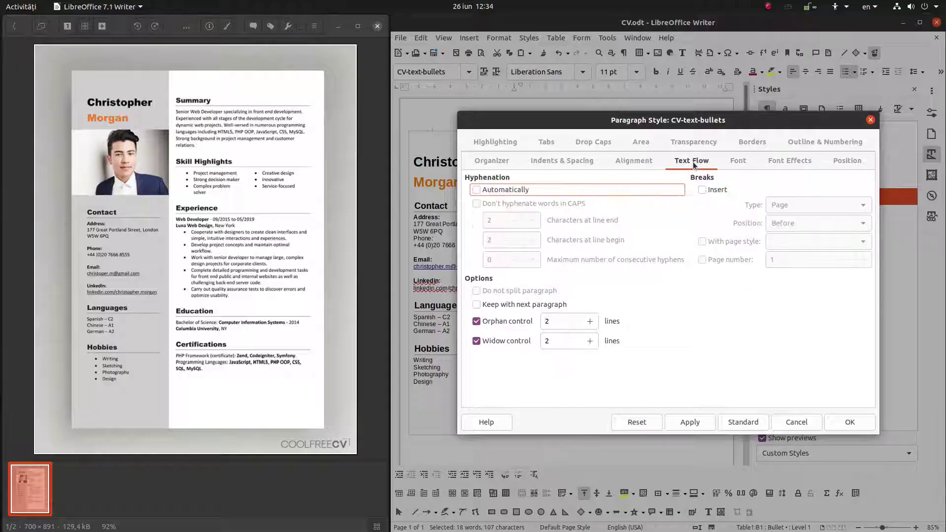
pyautogui.click(736, 162)
pyautogui.click(783, 162)
pyautogui.click(837, 163)
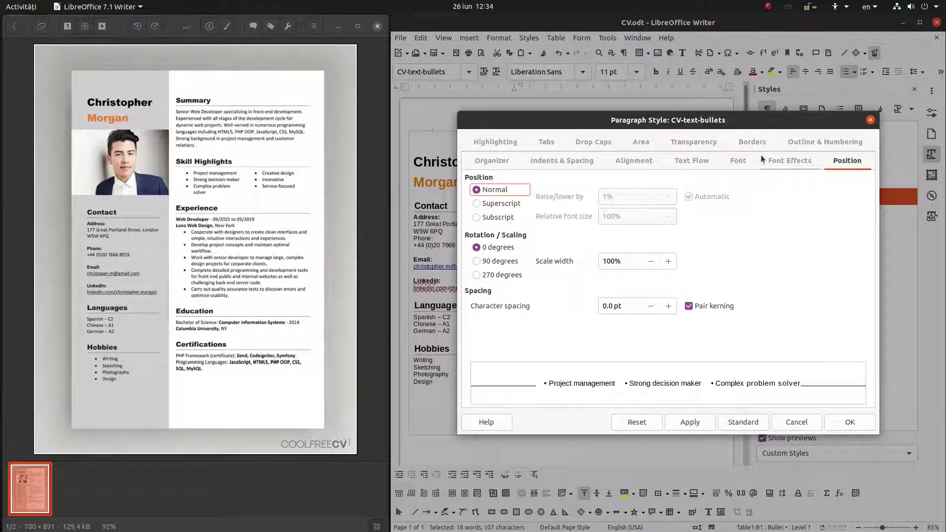
pyautogui.click(825, 142)
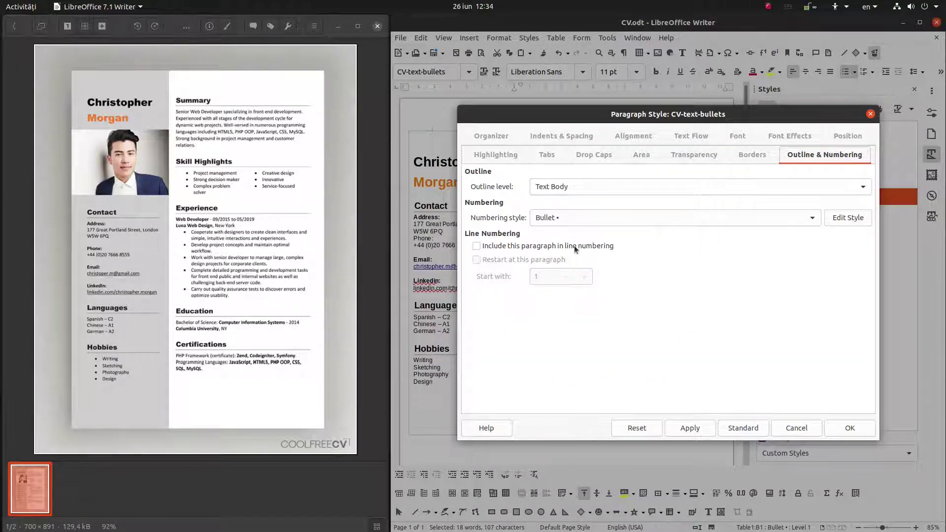
pyautogui.click(861, 429)
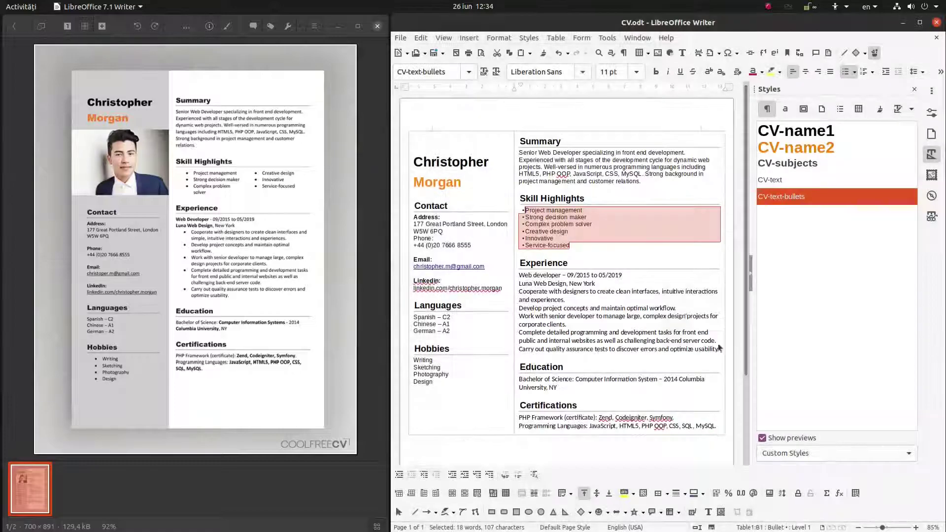
pyautogui.click(589, 245)
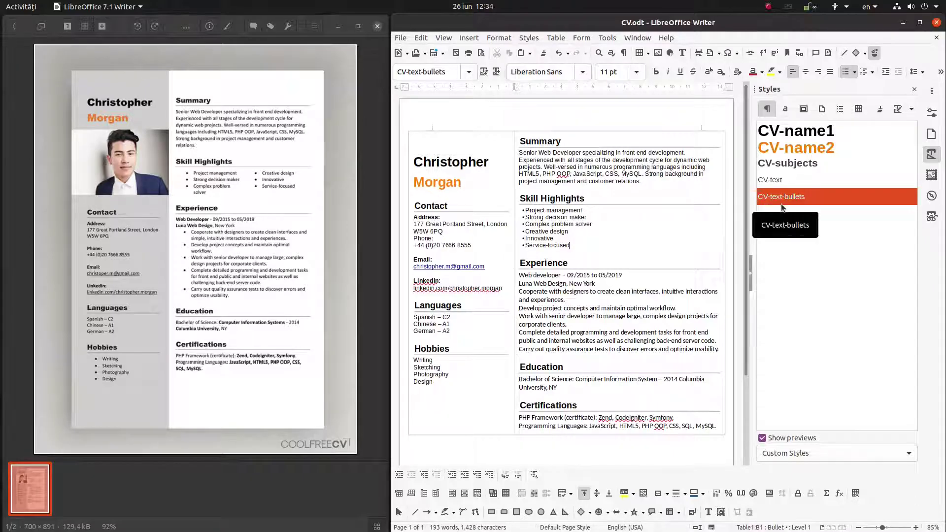
# Modify the CV-text style to a font size of 12 pt and confirm the change.
pyautogui.rightClick(788, 179)
pyautogui.click(802, 196)
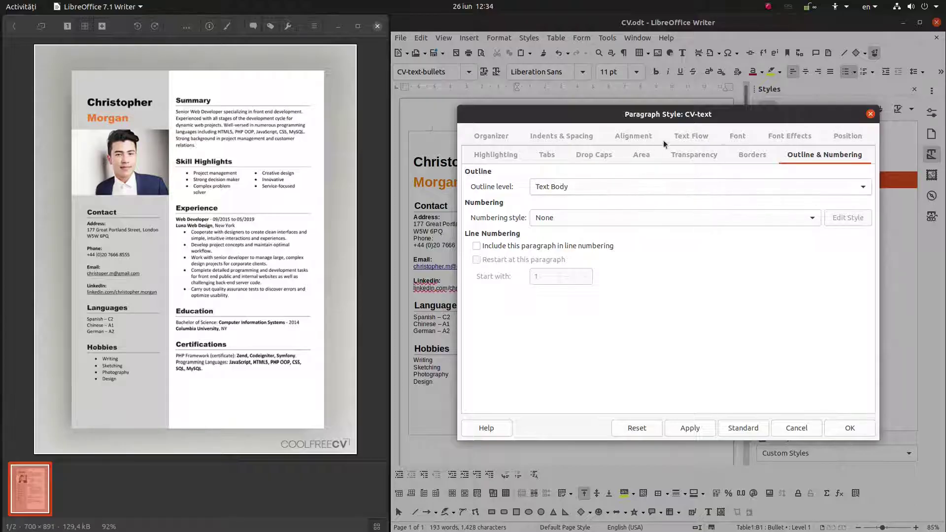
pyautogui.click(738, 136)
pyautogui.click(786, 283)
pyautogui.click(689, 427)
pyautogui.click(847, 427)
# Insert a section named Section1 around the bulleted Skill Highlights entries.
pyautogui.moveTo(586, 255); pyautogui.dragTo(523, 214)
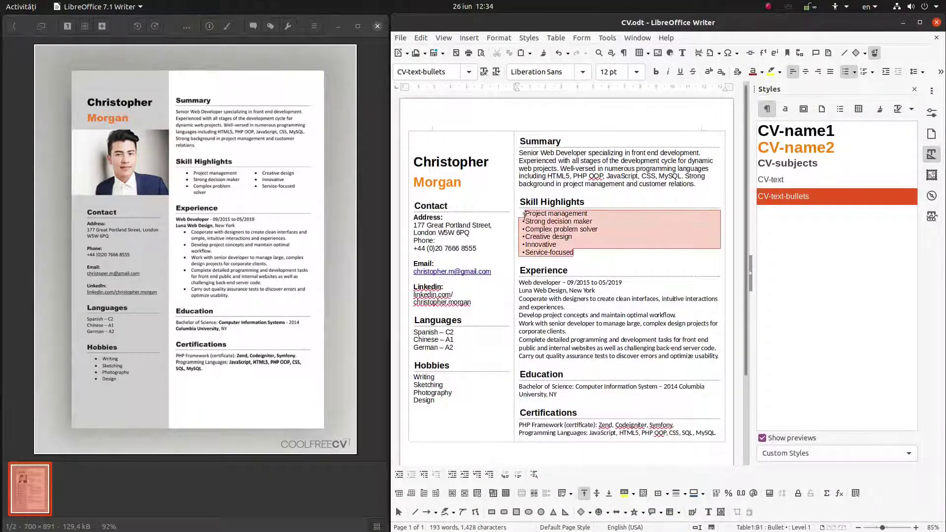
pyautogui.click(474, 41)
pyautogui.click(484, 137)
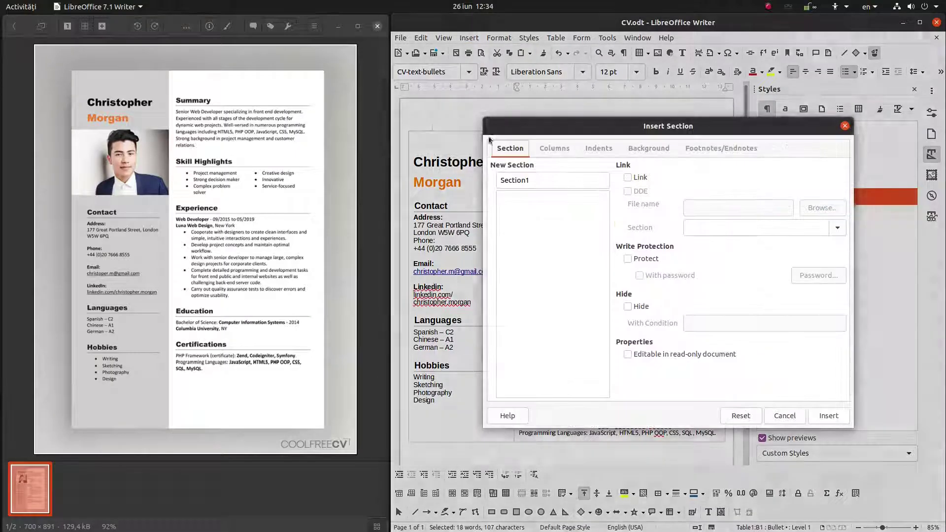
pyautogui.click(828, 417)
pyautogui.rightClick(593, 230)
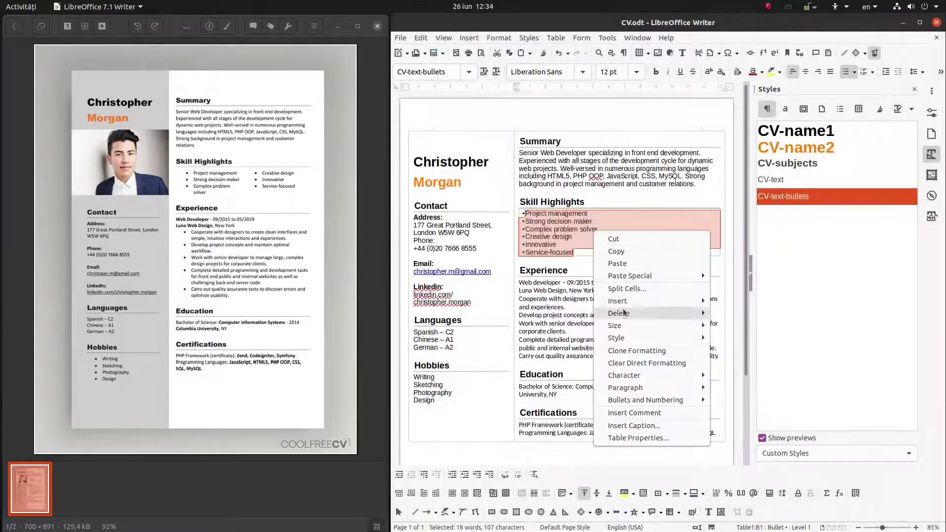
pyautogui.press('Escape')
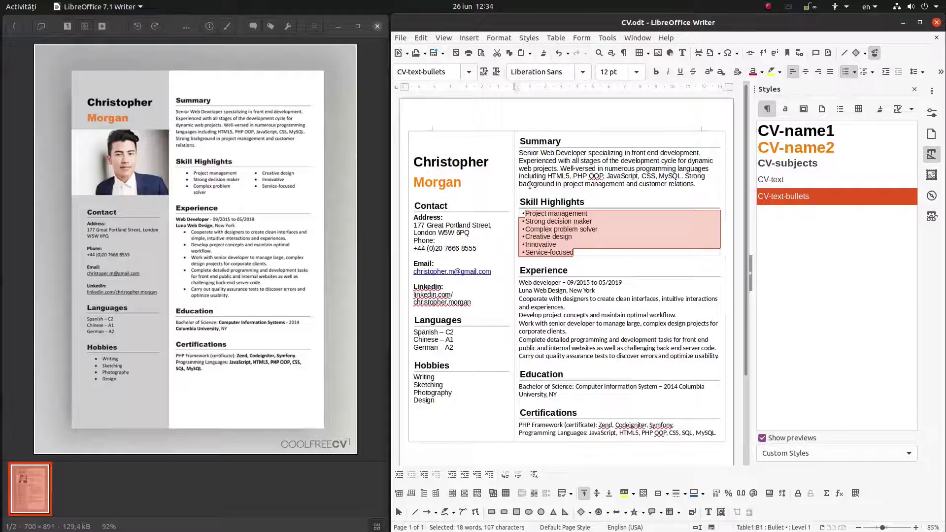
# Lay out Section1 in two columns with its contents evenly distributed.
pyautogui.click(498, 38)
pyautogui.click(541, 221)
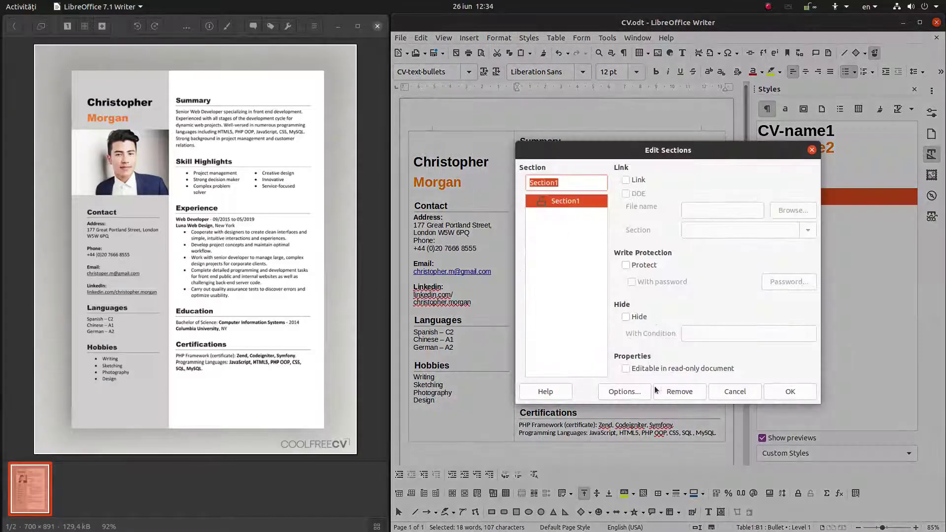
pyautogui.click(624, 388)
pyautogui.click(623, 182)
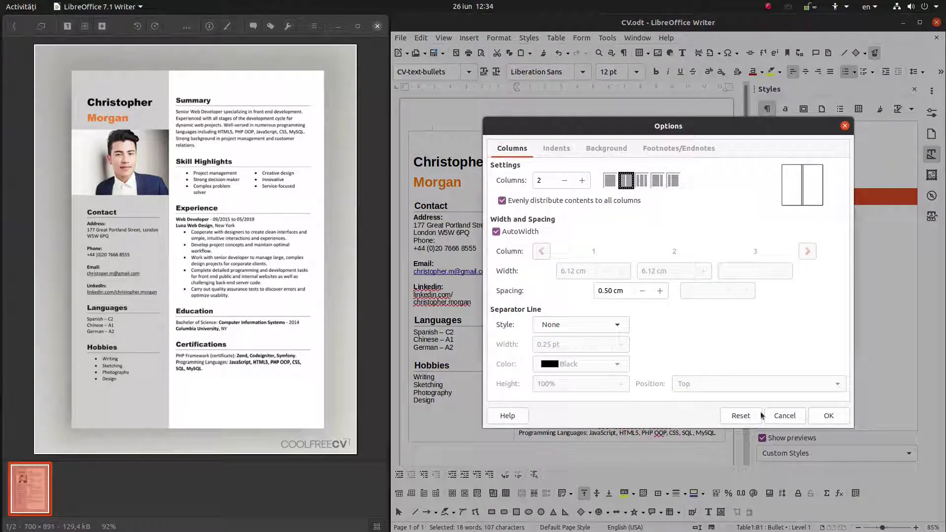
pyautogui.click(828, 416)
pyautogui.click(788, 393)
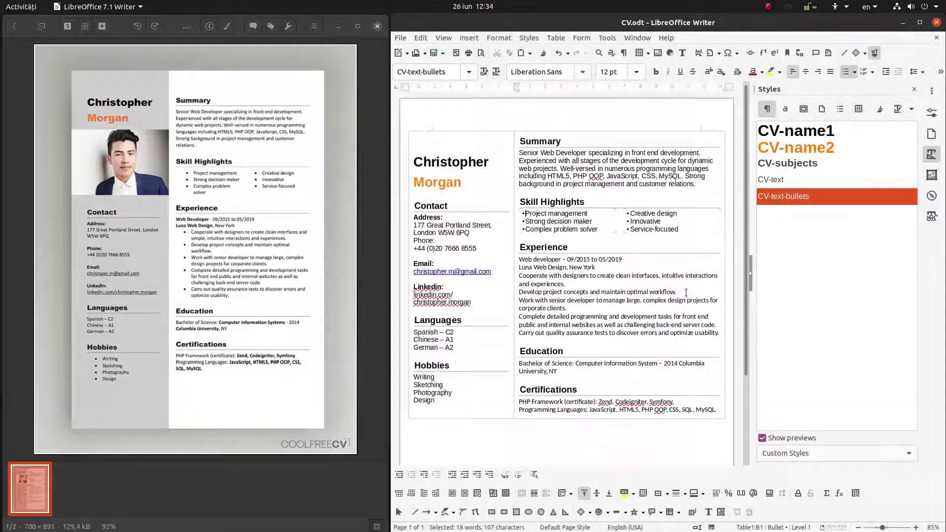
pyautogui.click(640, 242)
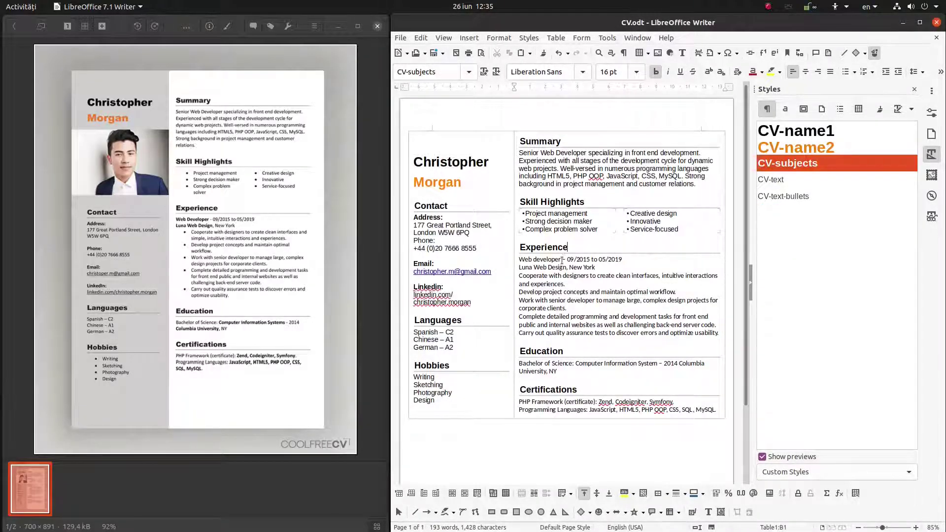
# Make "Web developer" and "Luna Web Design" bold under Experience.
pyautogui.scroll(-2, 557, 204)
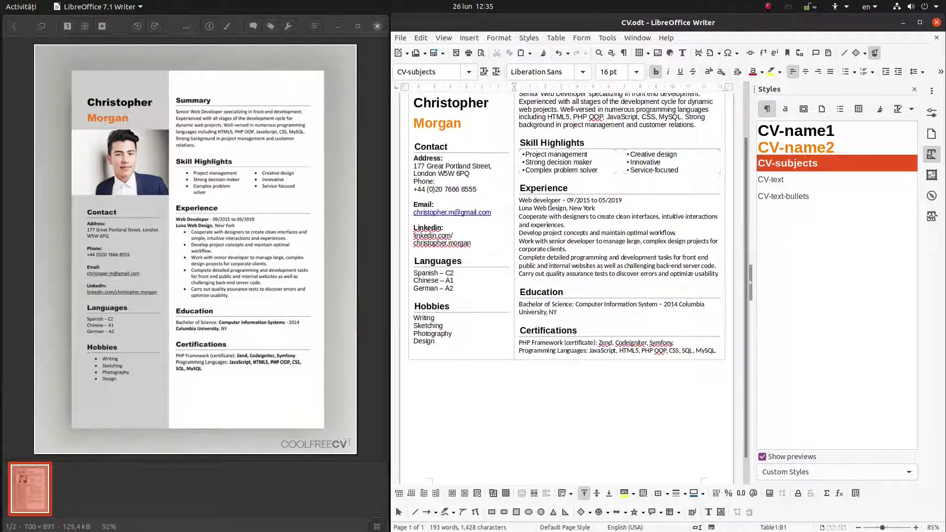
pyautogui.scroll(2, 548, 194)
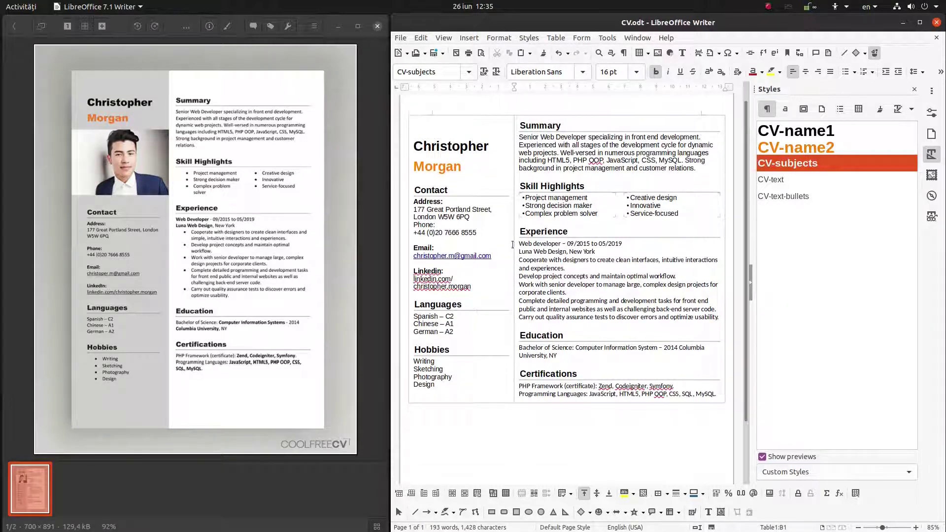
pyautogui.moveTo(519, 244); pyautogui.dragTo(560, 243)
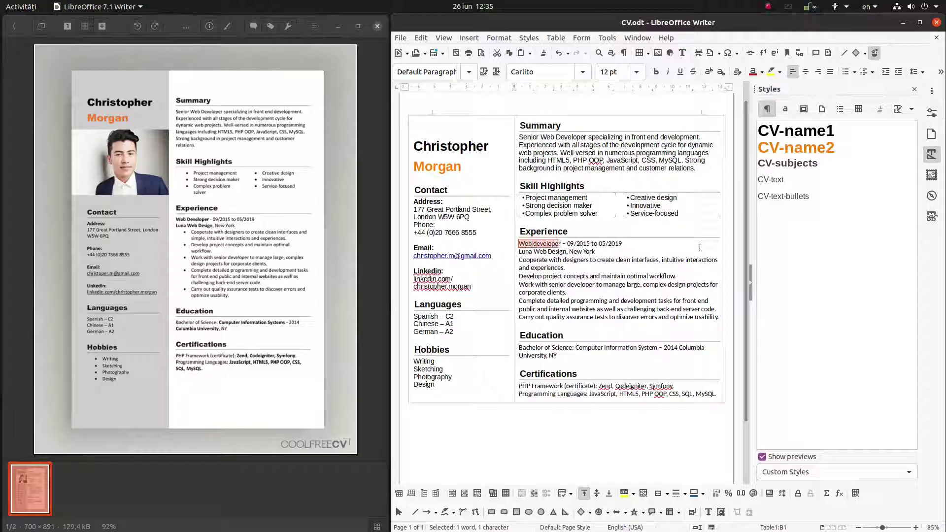
pyautogui.hotkey('ctrl', 'b')
pyautogui.press('Down')
pyautogui.press('Left')
pyautogui.press('Left')
pyautogui.press('Left')
pyautogui.press('Left')
pyautogui.press('Left')
pyautogui.press('Left')
pyautogui.hotkey('shift', 'Home')
pyautogui.hotkey('ctrl', 'b')
# Apply the CV-text style to the job title and company lines under Experience.
pyautogui.click(596, 285)
pyautogui.moveTo(719, 315); pyautogui.dragTo(596, 251)
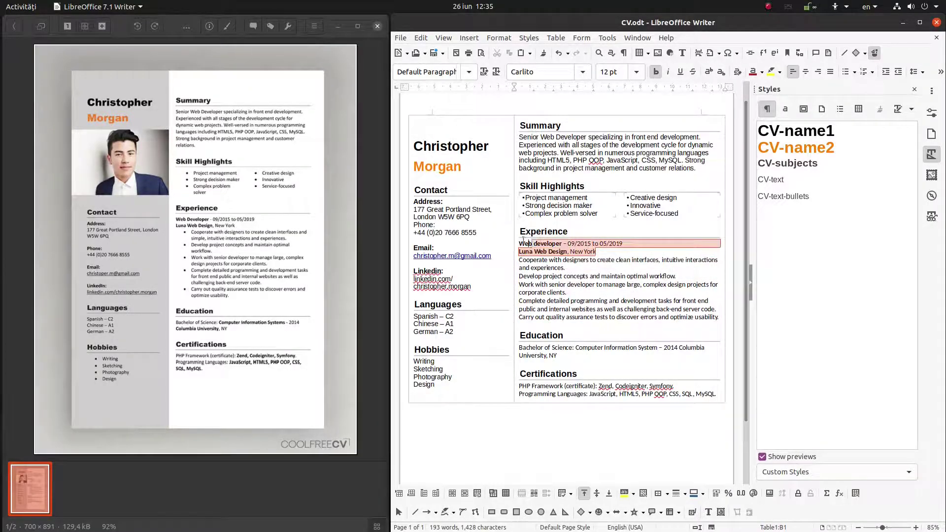
pyautogui.click(796, 181)
pyautogui.doubleClick(796, 180)
# Apply the CV-text-bullets style to the job duty paragraphs under Experience.
pyautogui.click(562, 267)
pyautogui.moveTo(519, 259); pyautogui.dragTo(720, 315)
pyautogui.doubleClick(783, 196)
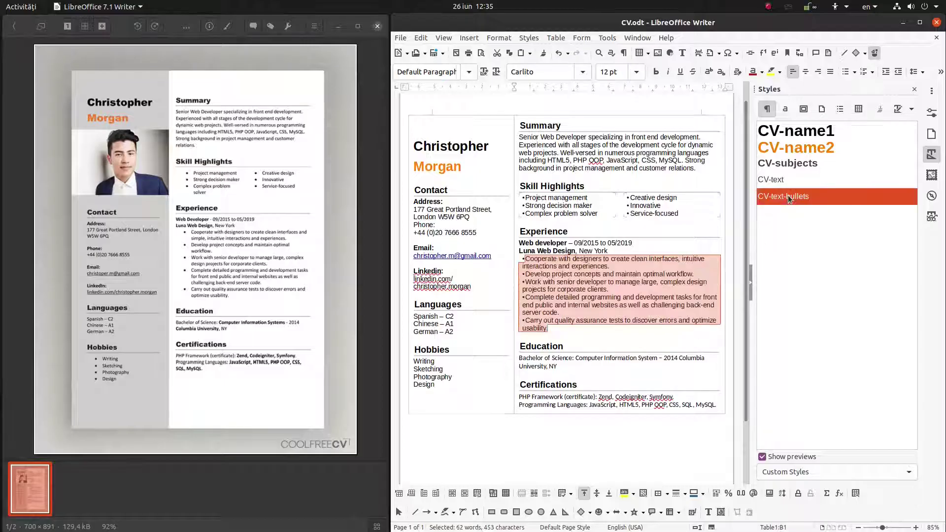
pyautogui.click(590, 303)
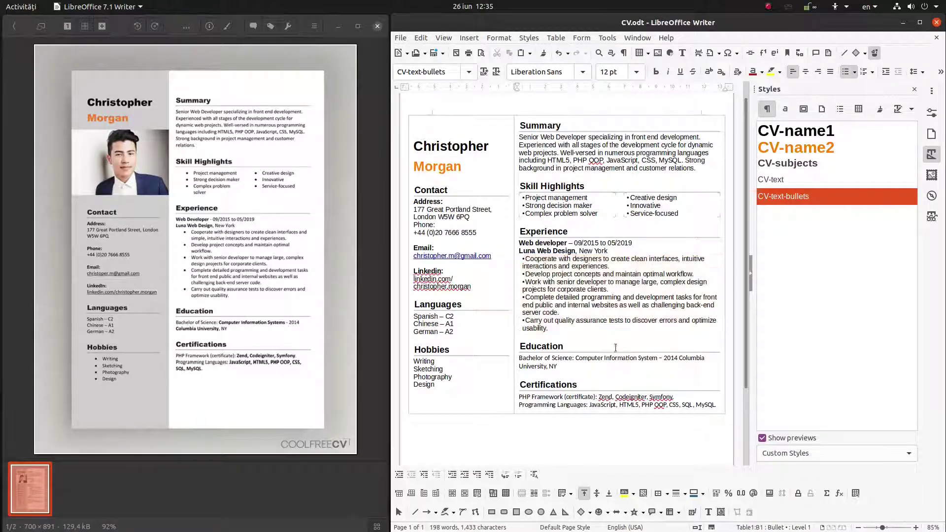
# Apply the CV-text style to the entries under Education and Certifications.
pyautogui.moveTo(562, 364); pyautogui.dragTo(515, 359)
pyautogui.click(525, 358)
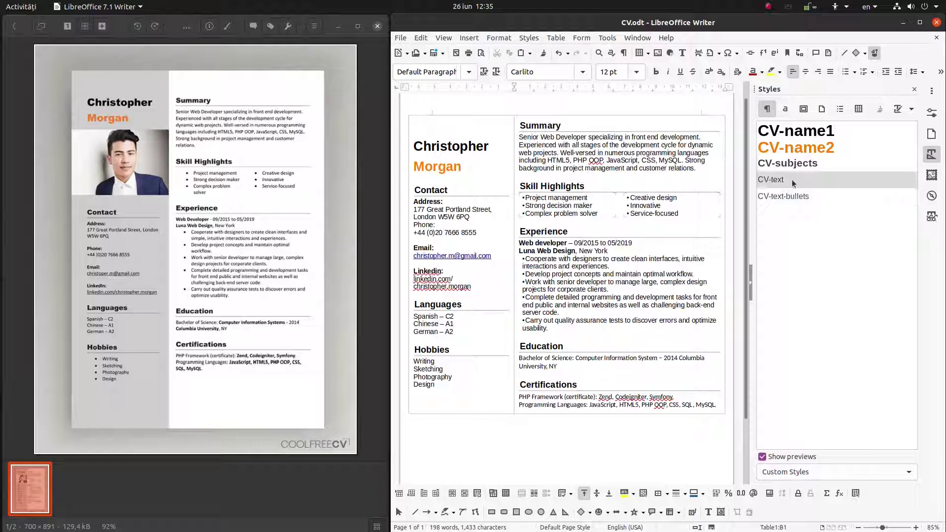
pyautogui.doubleClick(771, 179)
pyautogui.moveTo(541, 397); pyautogui.dragTo(561, 404)
pyautogui.doubleClick(771, 180)
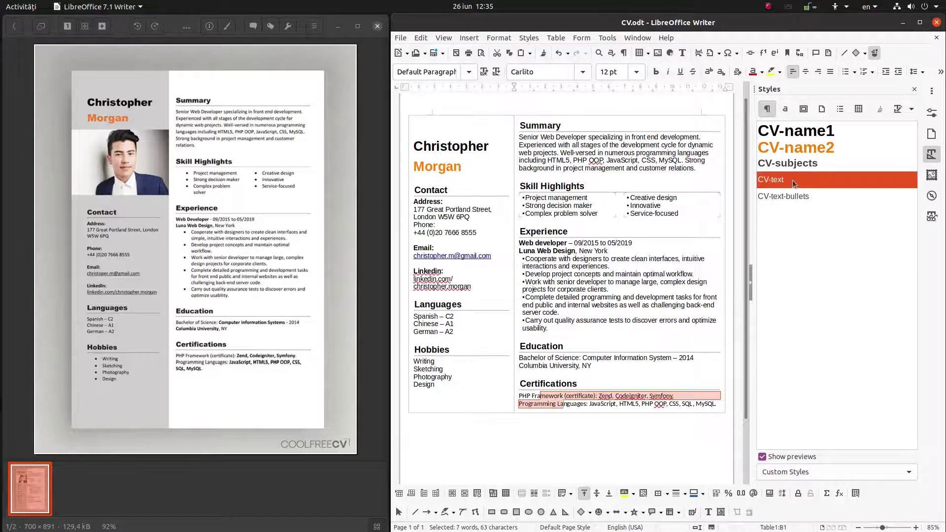
pyautogui.scroll(-3, 552, 307)
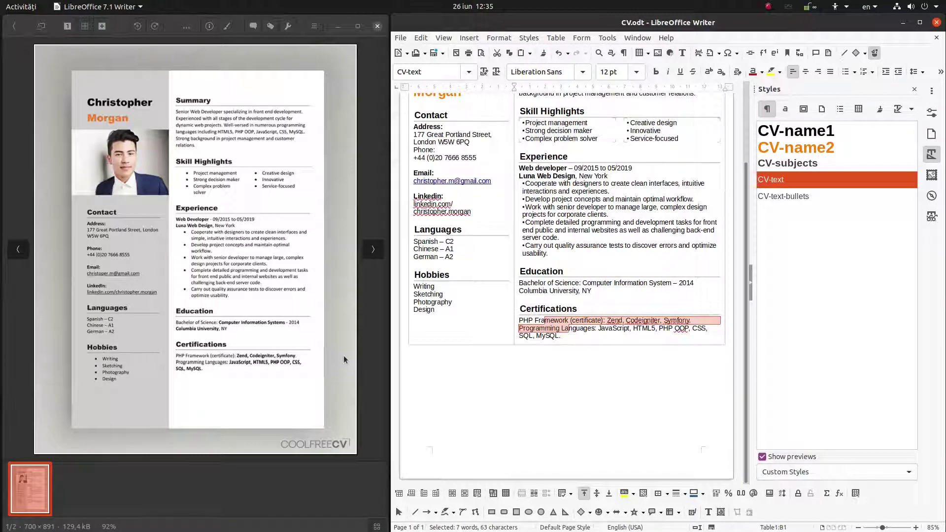
# Set the CV-text style's line spacing to Fixed at 0.62 cm.
pyautogui.click(453, 261)
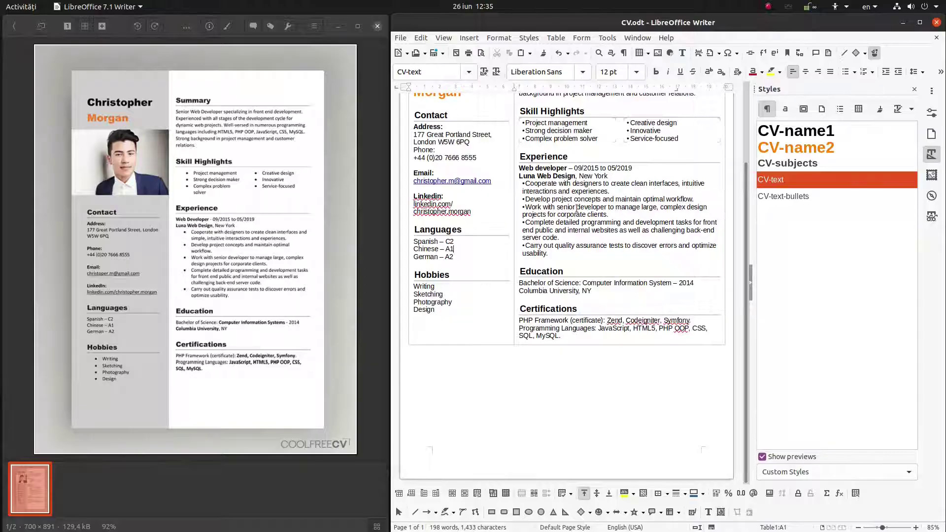
pyautogui.scroll(2, 574, 249)
pyautogui.rightClick(787, 180)
pyautogui.click(804, 200)
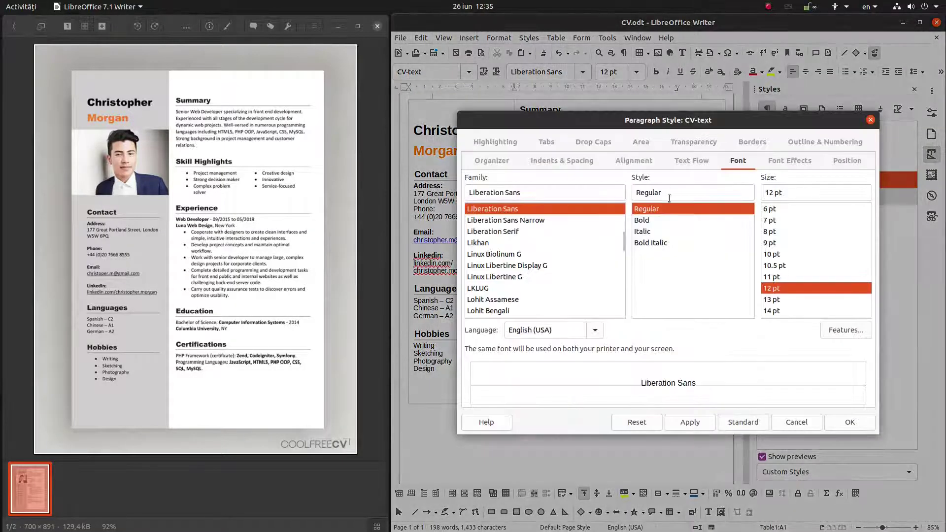
pyautogui.click(586, 162)
pyautogui.click(514, 351)
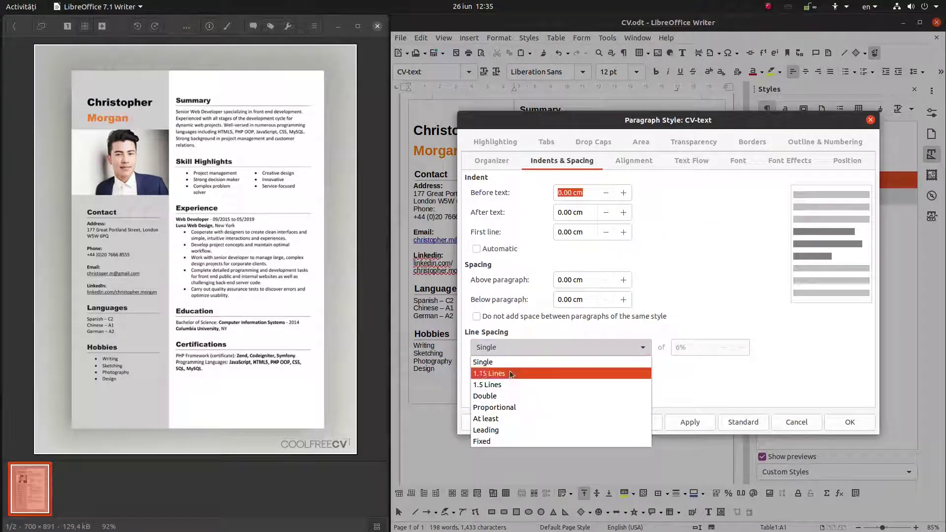
pyautogui.click(499, 441)
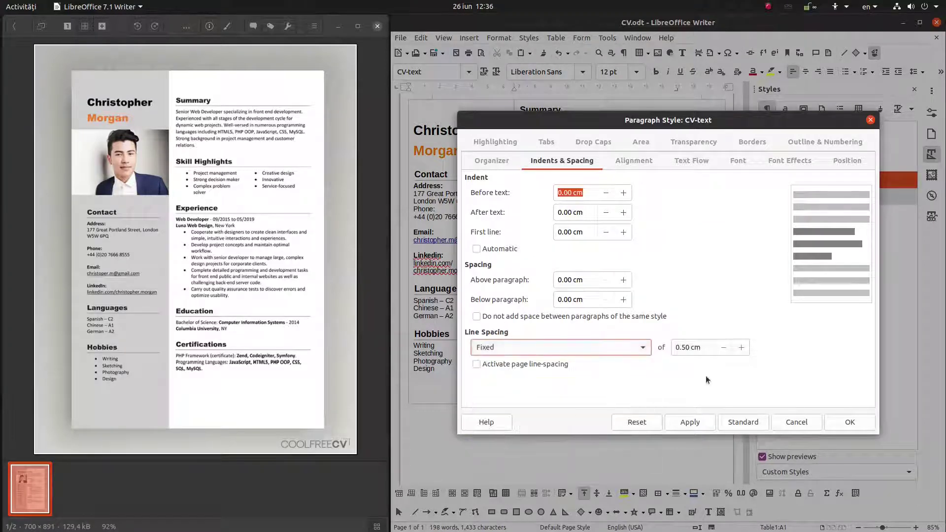
pyautogui.click(700, 422)
pyautogui.click(688, 347)
pyautogui.press('BackSpace')
pyautogui.write('2')
pyautogui.click(701, 421)
pyautogui.click(813, 423)
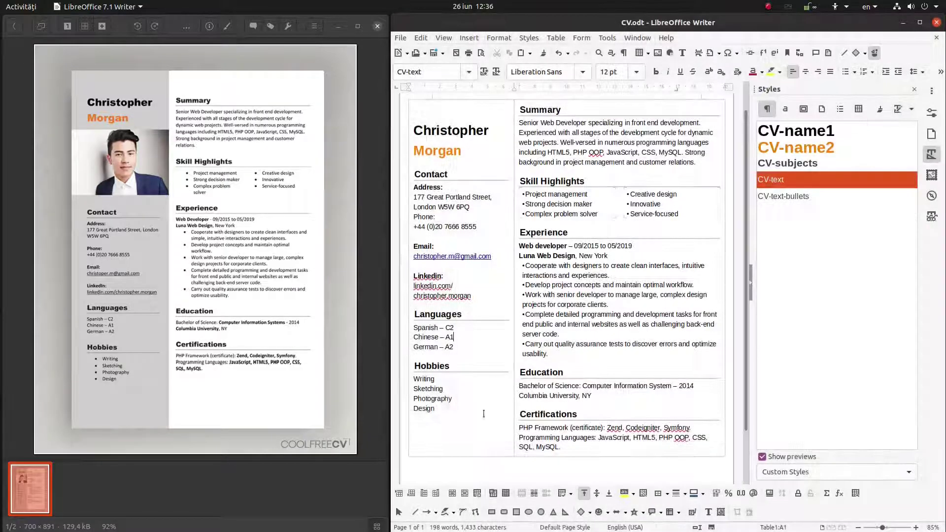
# Apply the CV-text-bullets style to the four entries under Hobbies.
pyautogui.moveTo(439, 409); pyautogui.dragTo(413, 378)
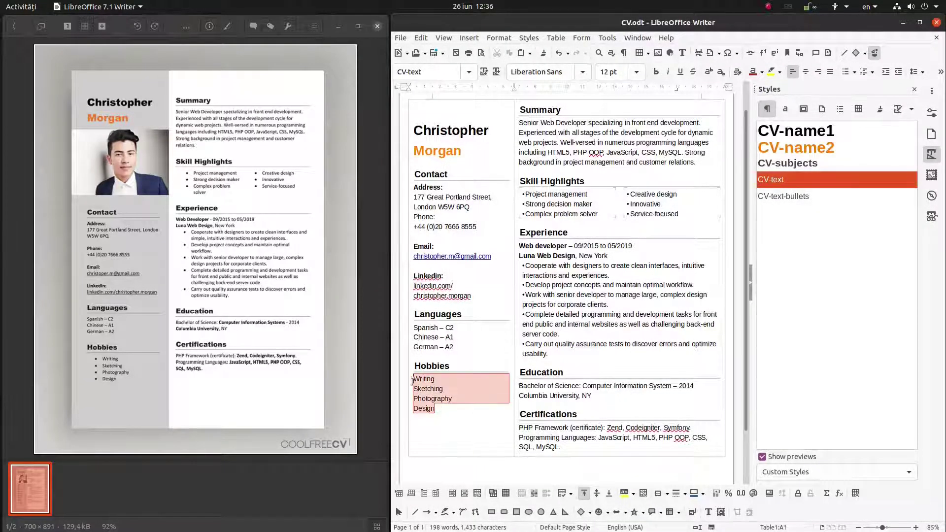
pyautogui.doubleClick(783, 196)
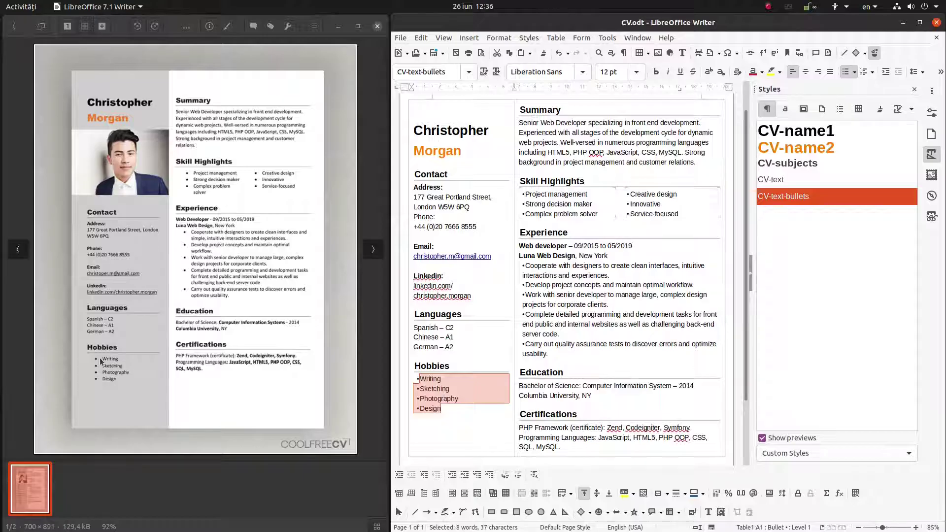
pyautogui.click(435, 389)
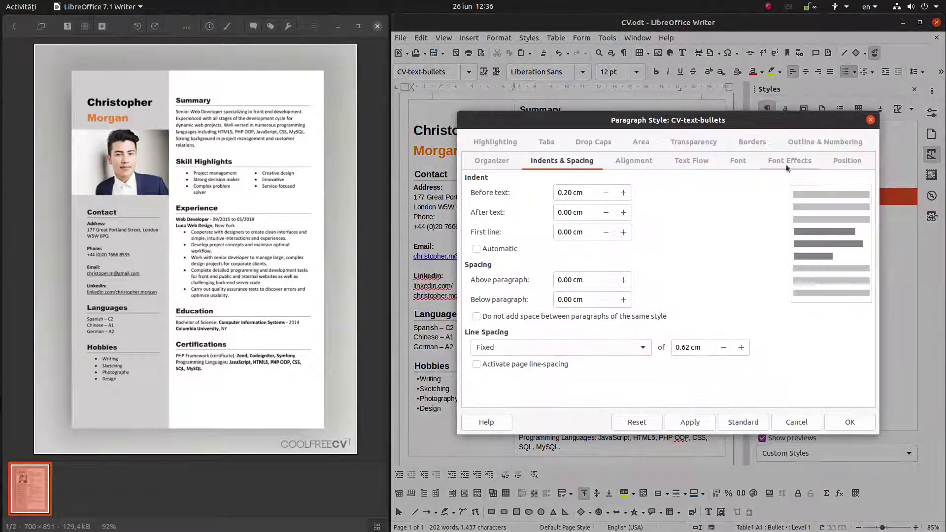
# Edit the numbering style of CV-text-bullets so its level 1 bullets are followed by a space.
pyautogui.click(844, 161)
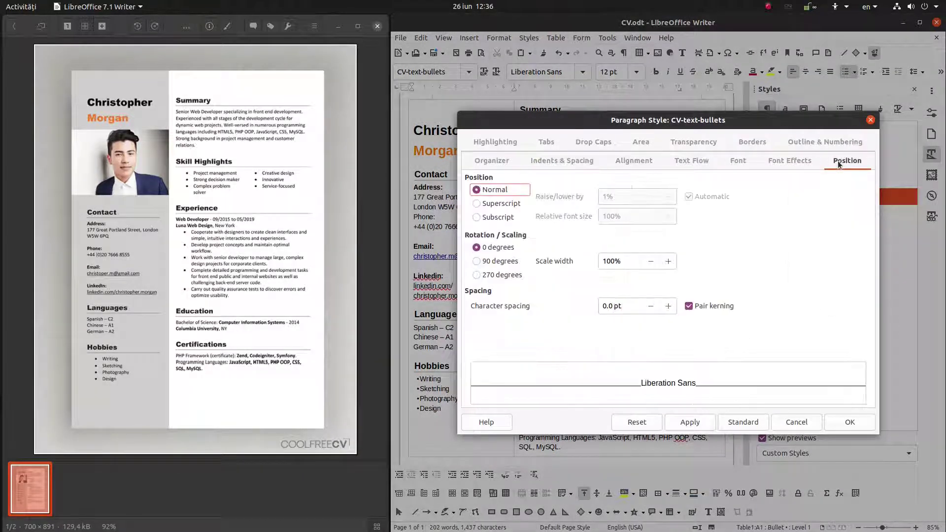
pyautogui.click(821, 143)
pyautogui.click(833, 215)
pyautogui.click(737, 188)
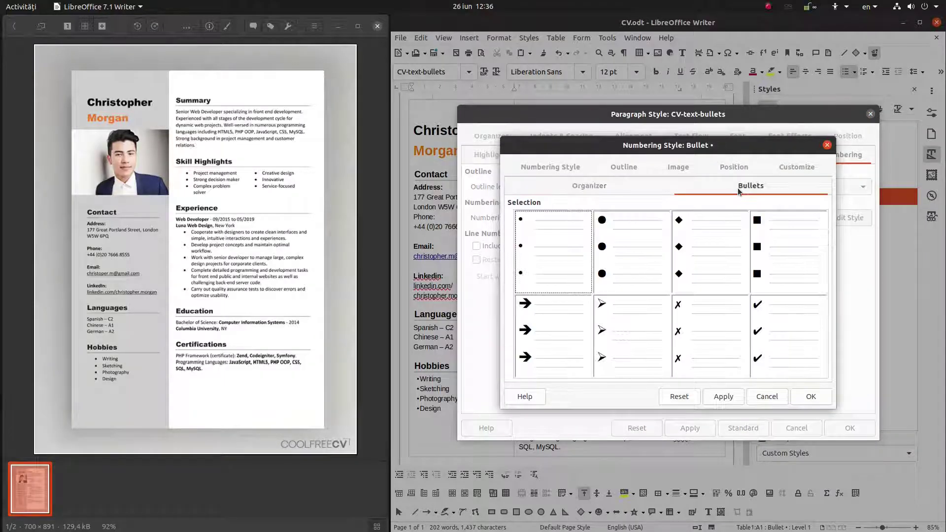
pyautogui.click(577, 169)
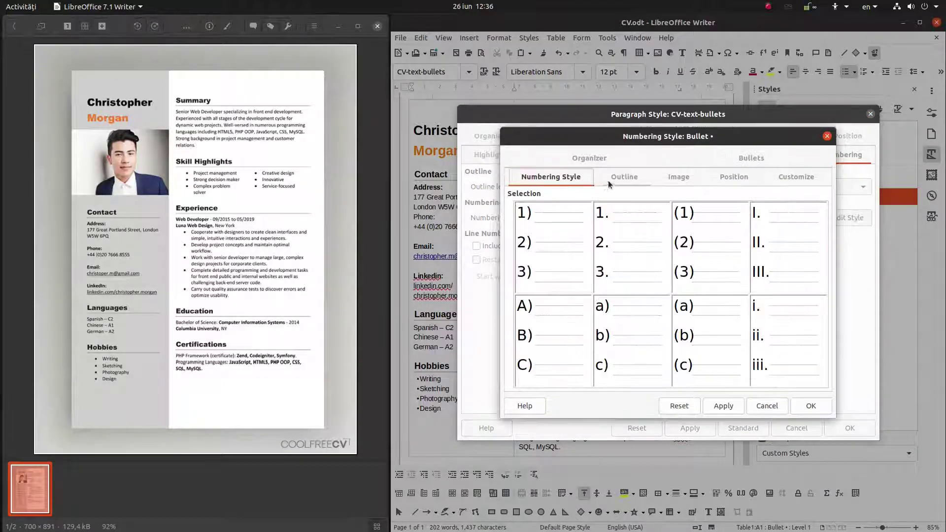
pyautogui.click(616, 179)
pyautogui.click(678, 177)
pyautogui.click(733, 177)
pyautogui.click(667, 207)
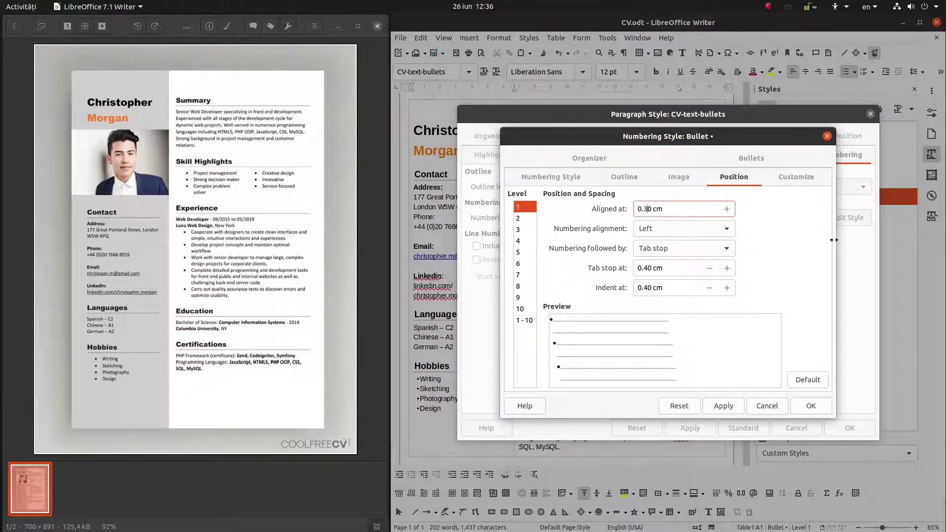
pyautogui.click(688, 249)
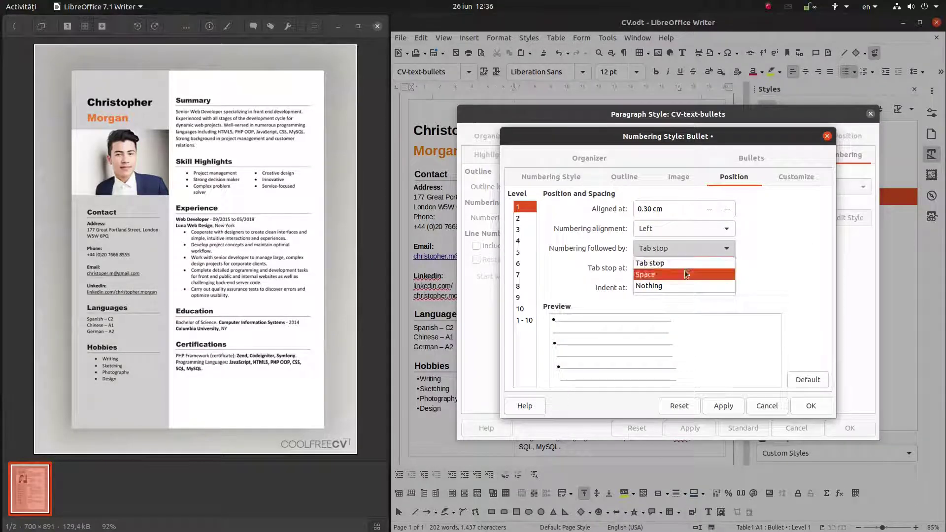
pyautogui.click(684, 270)
pyautogui.click(728, 405)
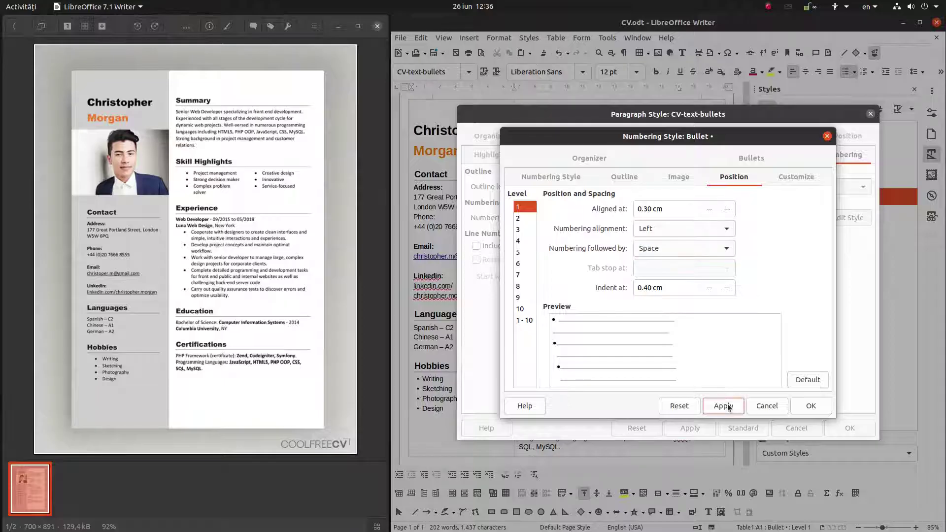
# Set the level 1 bullet position to aligned at 0.50 cm and indent at 0.46 cm, and apply it to CV-text-bullets.
pyautogui.click(646, 209)
pyautogui.press('BackSpace')
pyautogui.write('5')
pyautogui.click(723, 407)
pyautogui.click(726, 287)
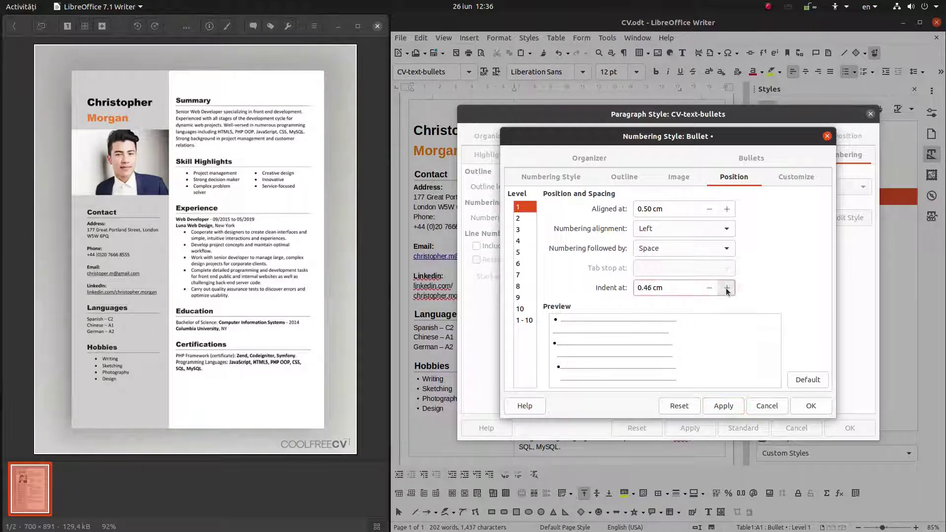
pyautogui.click(723, 406)
pyautogui.click(810, 406)
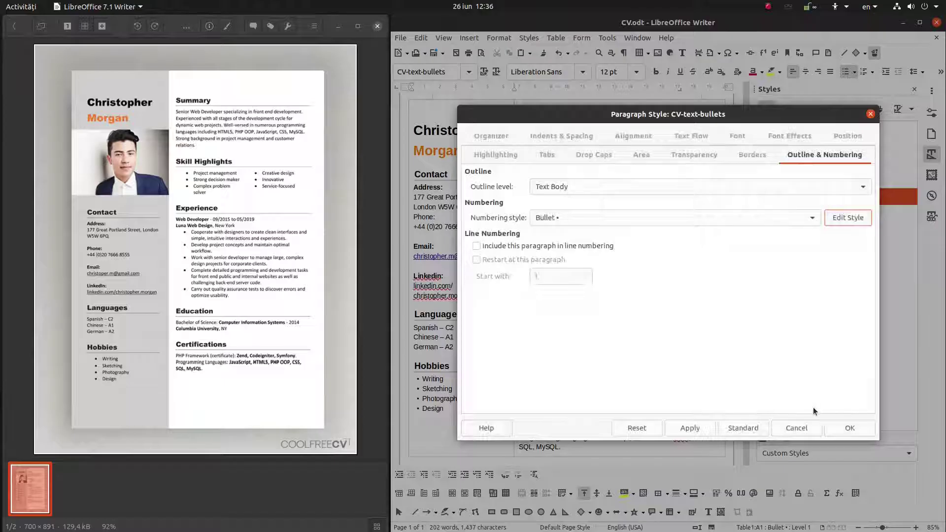
pyautogui.click(700, 428)
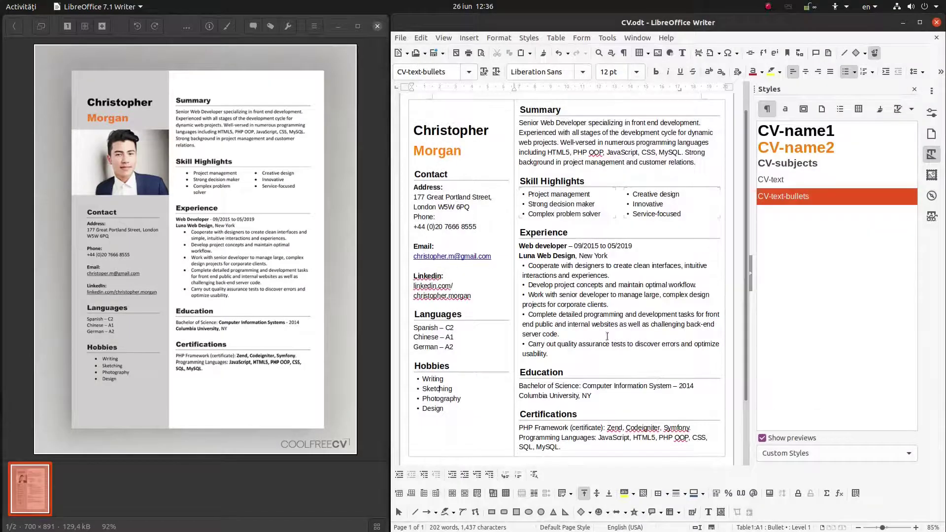
# Look through the available fonts for one that matches the section headings in the reference CV.
pyautogui.scroll(-3, 498, 331)
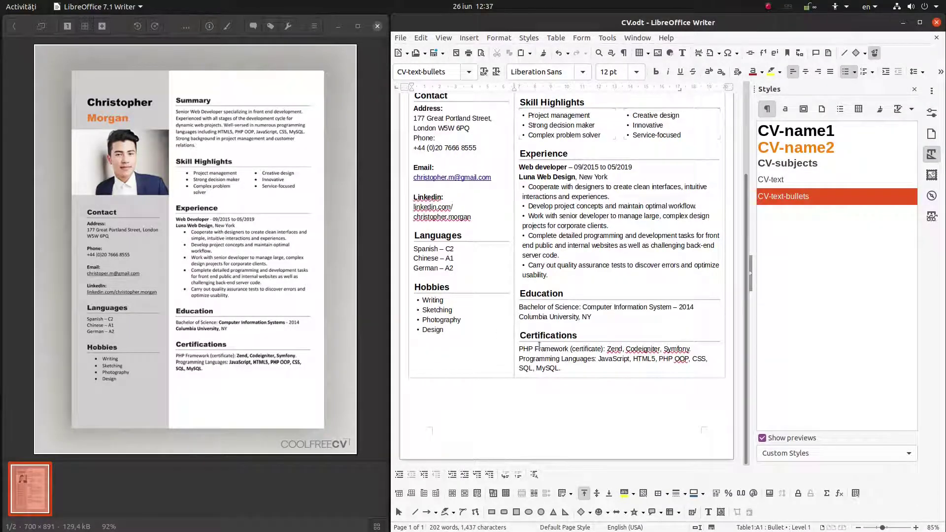
pyautogui.scroll(4, 538, 344)
pyautogui.click(544, 143)
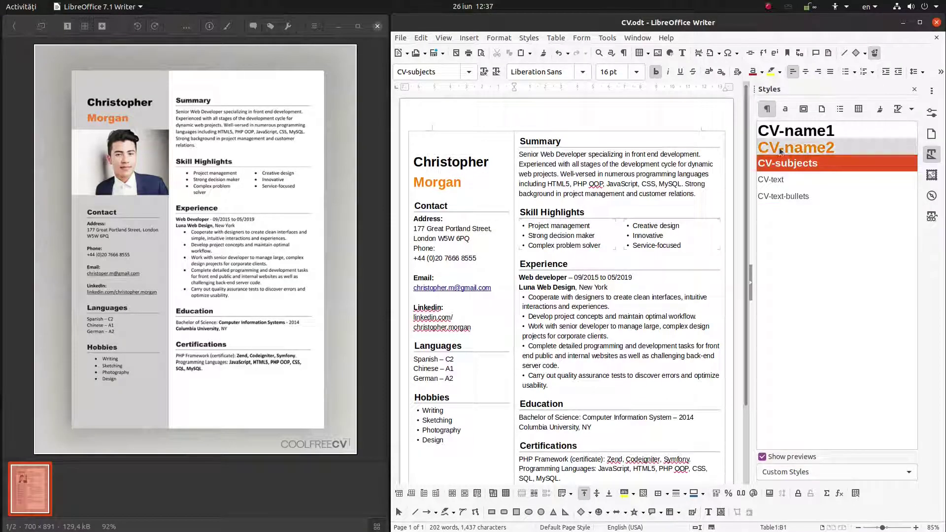
pyautogui.click(583, 72)
pyautogui.scroll(-5, 582, 110)
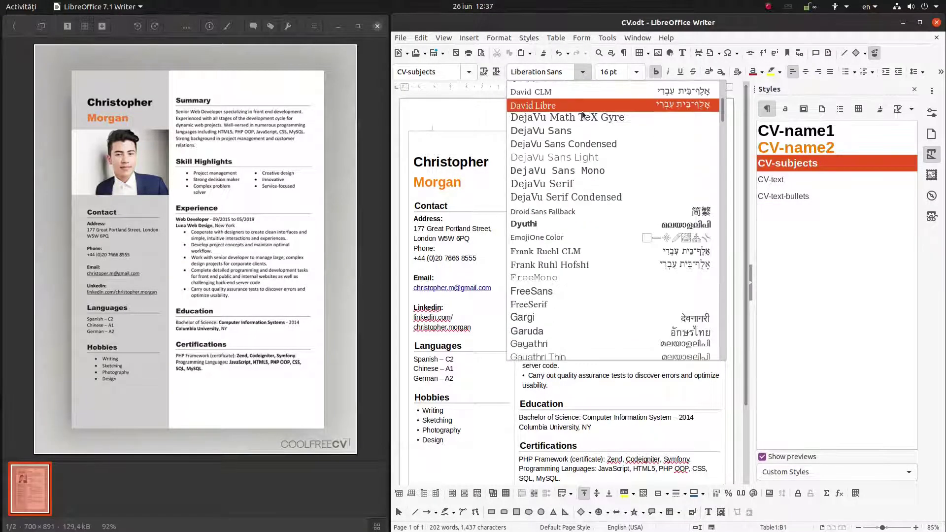
pyautogui.scroll(-15, 564, 218)
pyautogui.scroll(-20, 564, 217)
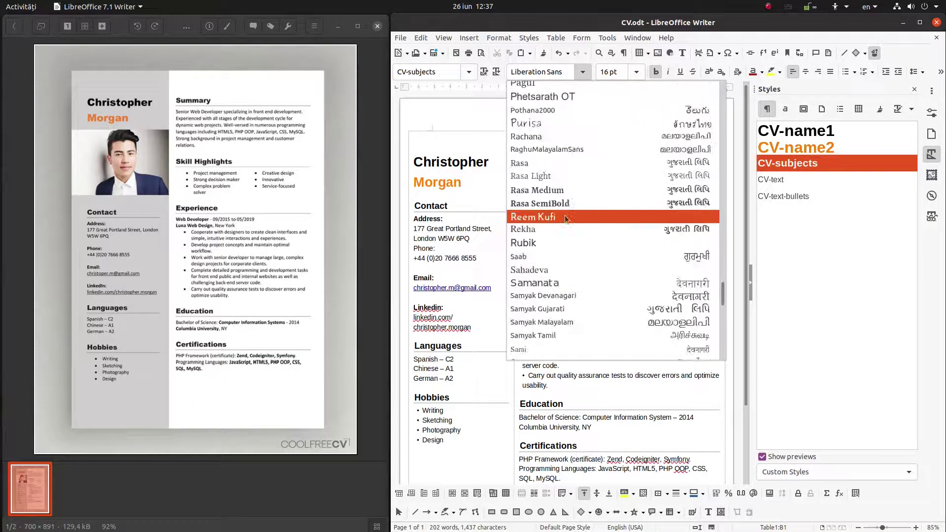
pyautogui.scroll(-8, 515, 284)
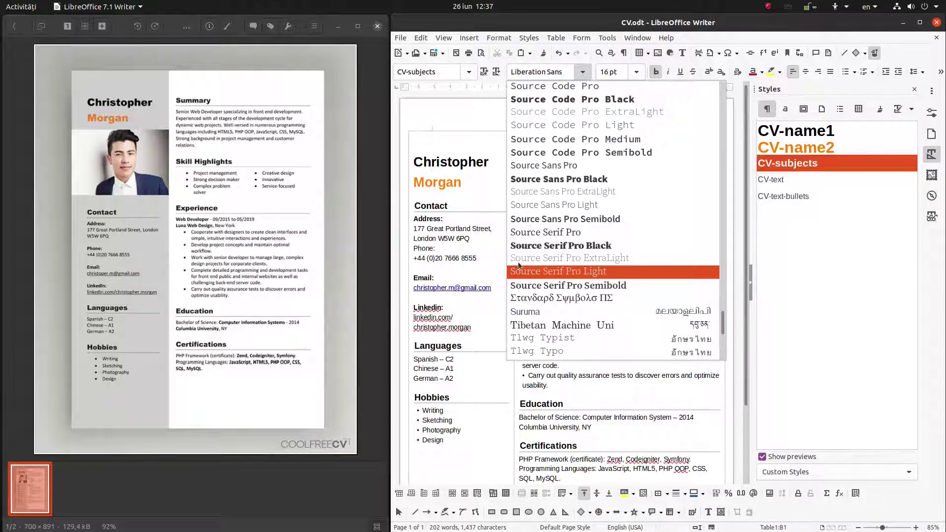
pyautogui.press('Escape')
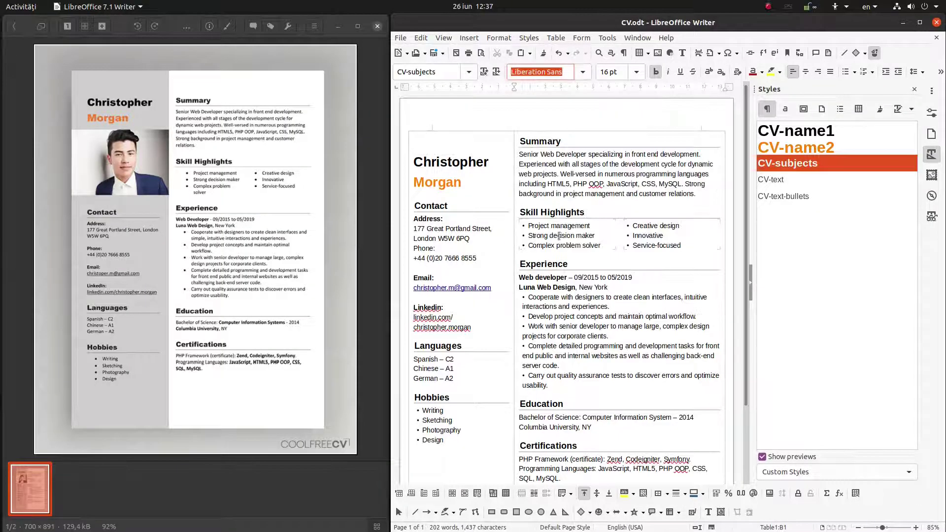
# Try Source Code Pro Black in the Black style as the font of the CV-subjects style.
pyautogui.rightClick(777, 166)
pyautogui.click(789, 180)
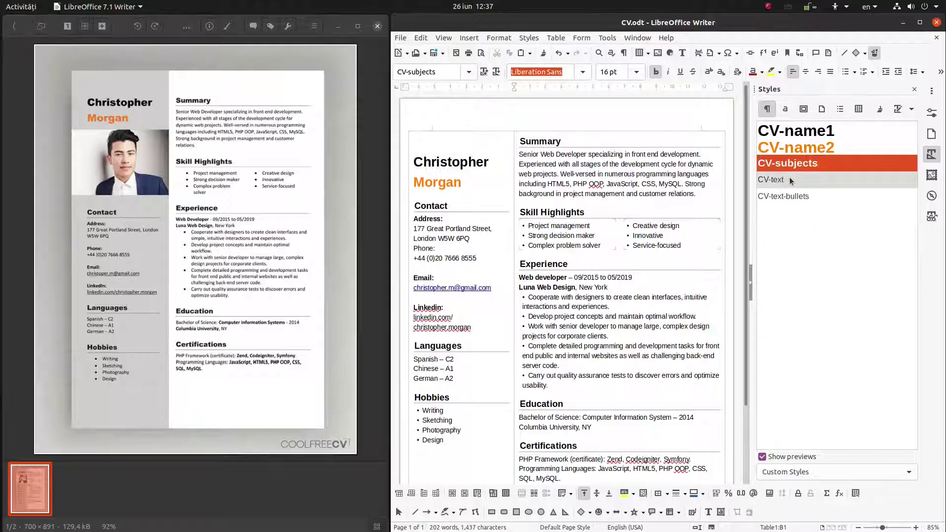
pyautogui.click(734, 136)
pyautogui.tripleClick(545, 187)
pyautogui.write('Source Code Pro')
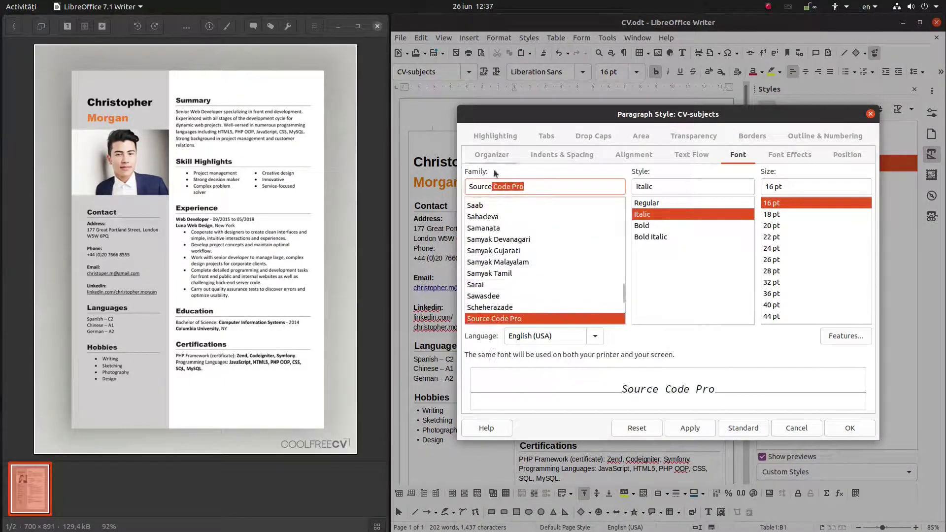
pyautogui.scroll(-1, 542, 261)
pyautogui.click(551, 289)
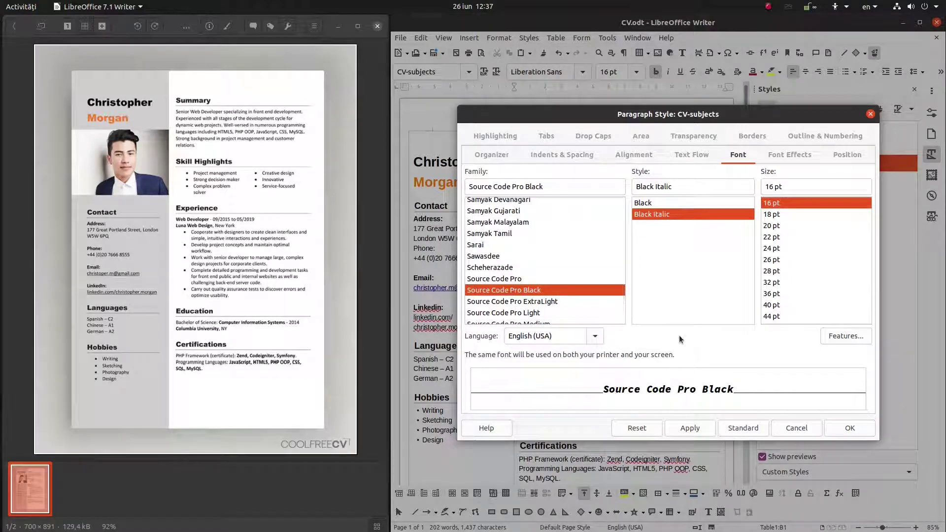
pyautogui.click(664, 202)
pyautogui.click(695, 426)
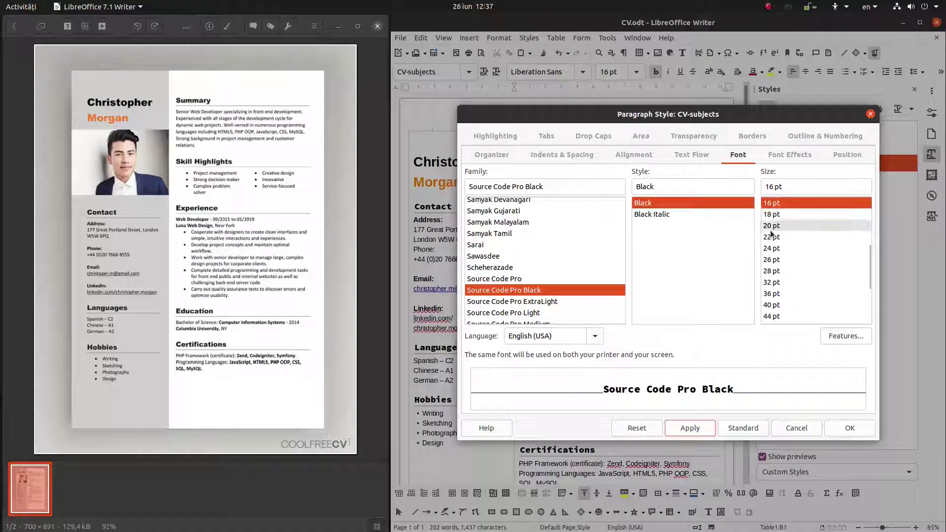
pyautogui.click(796, 428)
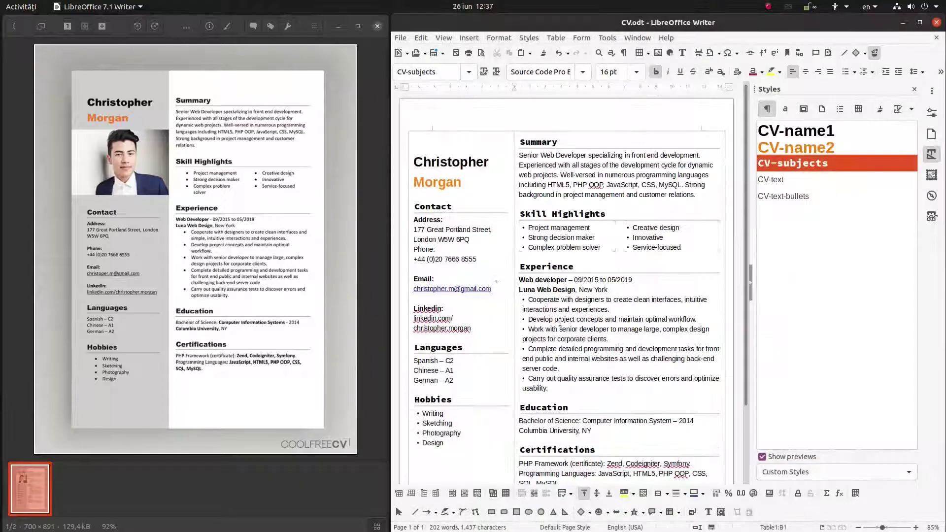
# Set the CV-subjects style's font to Liberation Sans, Bold, 18 pt.
pyautogui.rightClick(783, 162)
pyautogui.click(796, 182)
pyautogui.tripleClick(534, 193)
pyautogui.write('Liberation Mono')
pyautogui.click(493, 220)
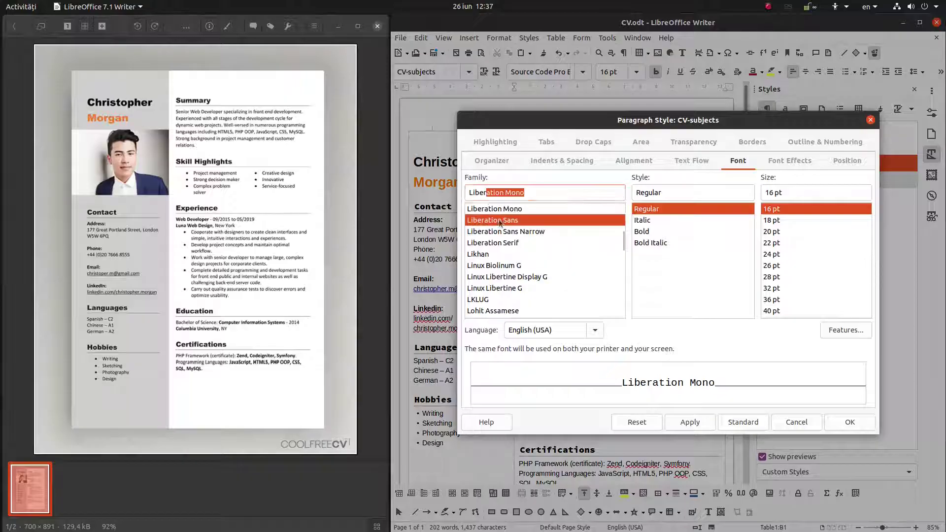
pyautogui.click(689, 422)
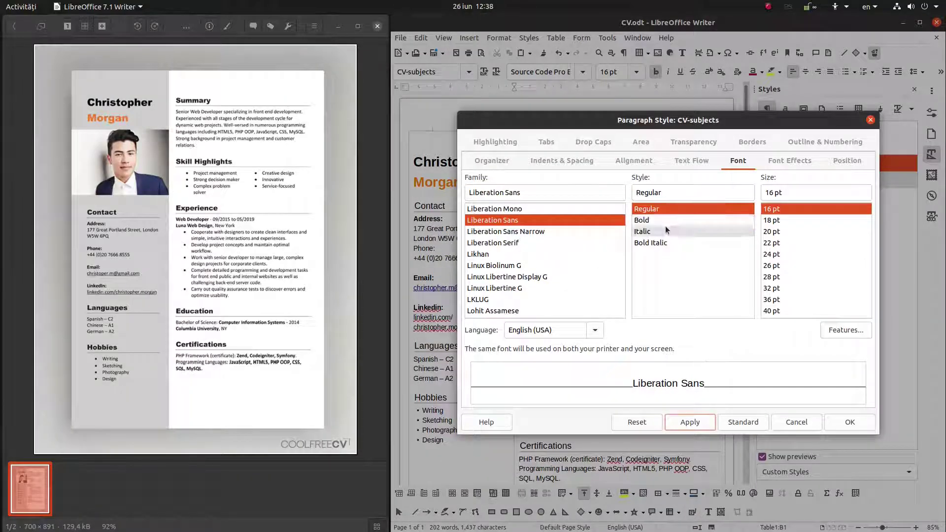
pyautogui.click(641, 220)
pyautogui.click(690, 422)
pyautogui.click(772, 220)
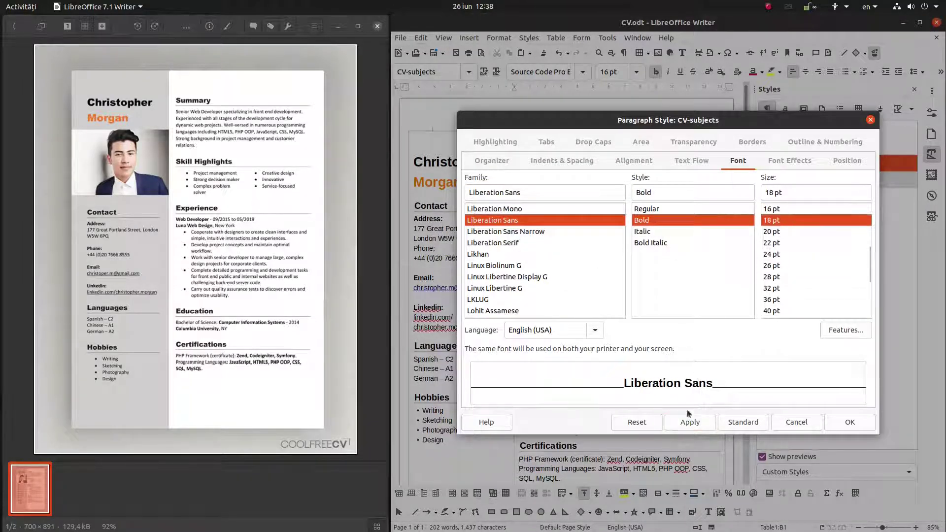
pyautogui.click(689, 421)
pyautogui.click(850, 421)
pyautogui.scroll(3, 613, 351)
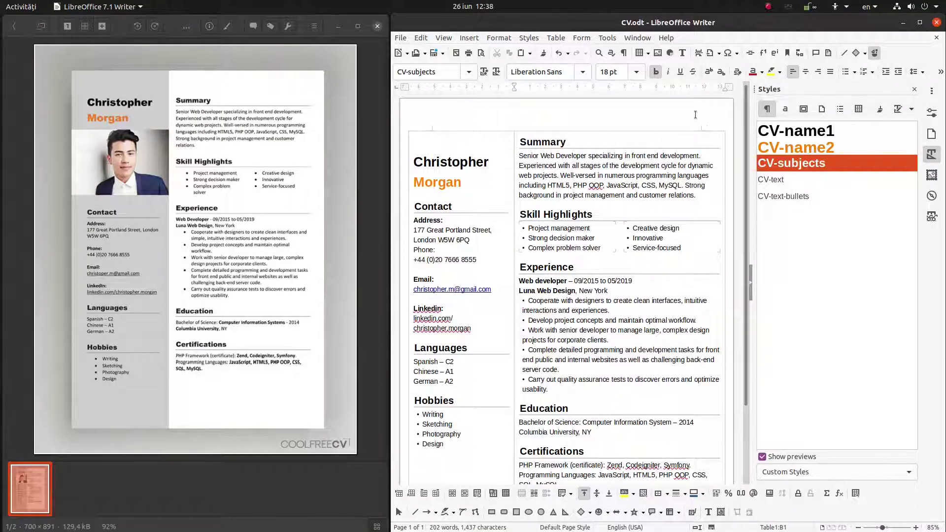
# Make bold "Computer Information System – 2014" and "Columbia University" under Education, and the Certifications text from "Zend" through "MySQL.".
pyautogui.scroll(-3, 657, 172)
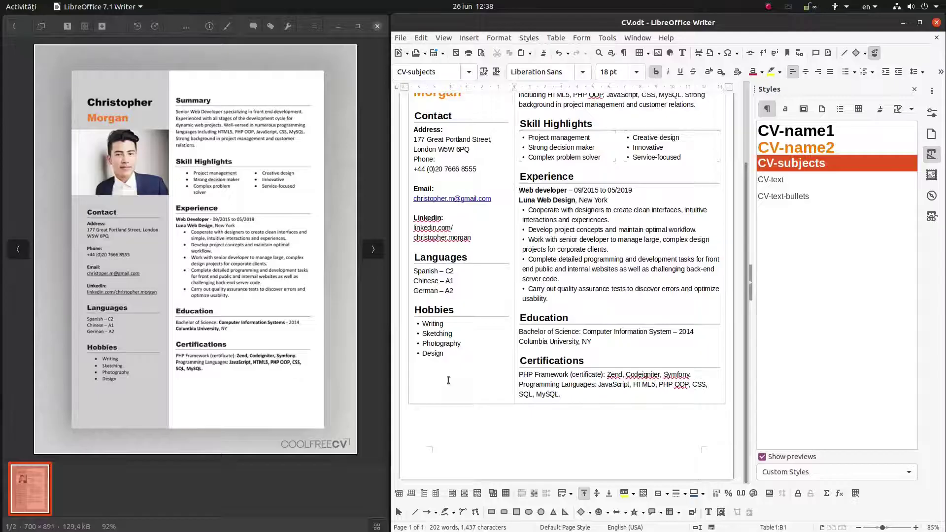
pyautogui.moveTo(607, 374); pyautogui.dragTo(561, 394)
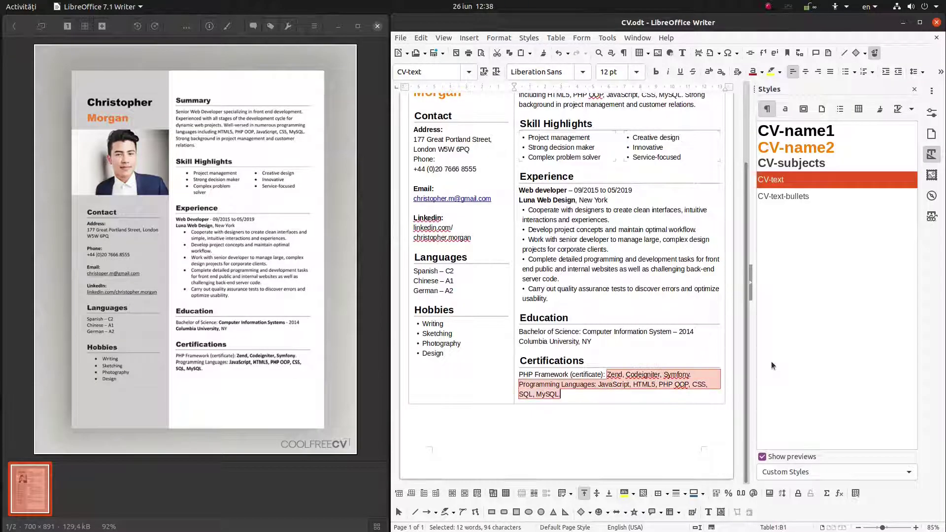
pyautogui.moveTo(587, 332)
pyautogui.mouseDown()
pyautogui.moveTo(578, 341)
pyautogui.moveTo(587, 331)
pyautogui.mouseUp()
pyautogui.hotkey('ctrl', 'b')
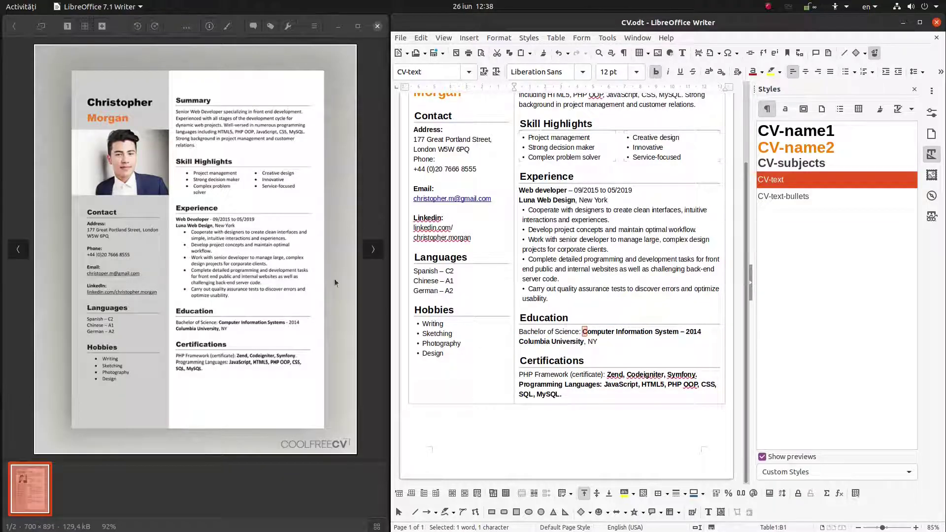
# Insert a blank line after the address in the Contact section and make the "Phone:" label bold.
pyautogui.scroll(3, 460, 209)
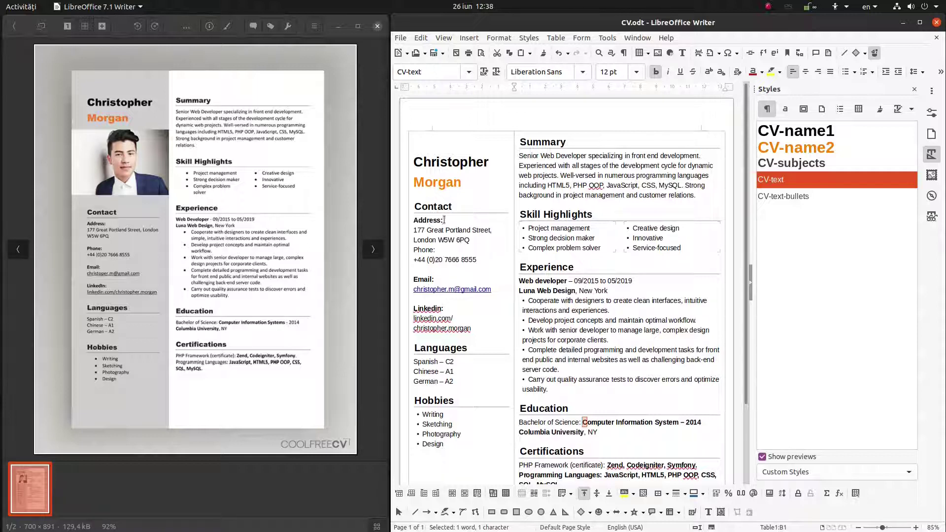
pyautogui.click(478, 238)
pyautogui.press('Return')
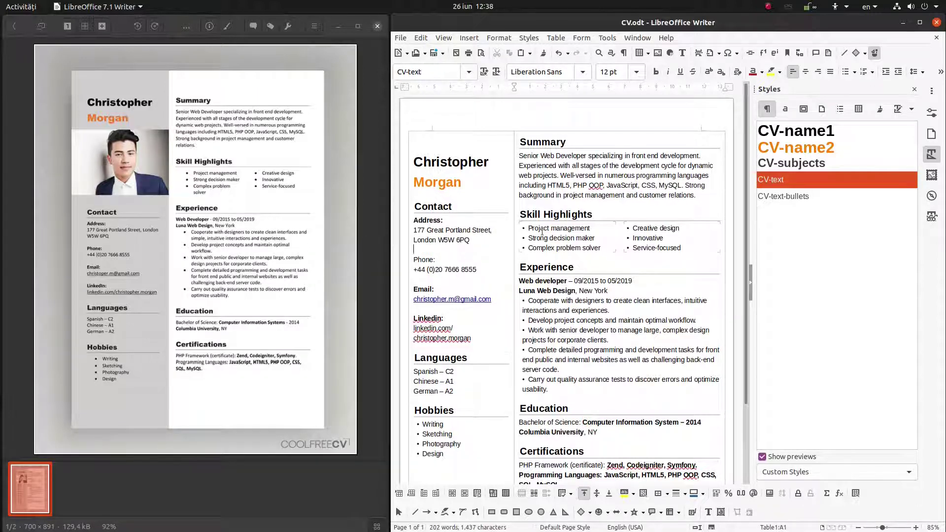
pyautogui.hotkey('shift', 'Home')
pyautogui.hotkey('ctrl', 'b')
pyautogui.click(452, 282)
# Look over both columns of the CV, checking the styles of the Hobbies, Summary and Skill Highlights text.
pyautogui.scroll(-1, 452, 286)
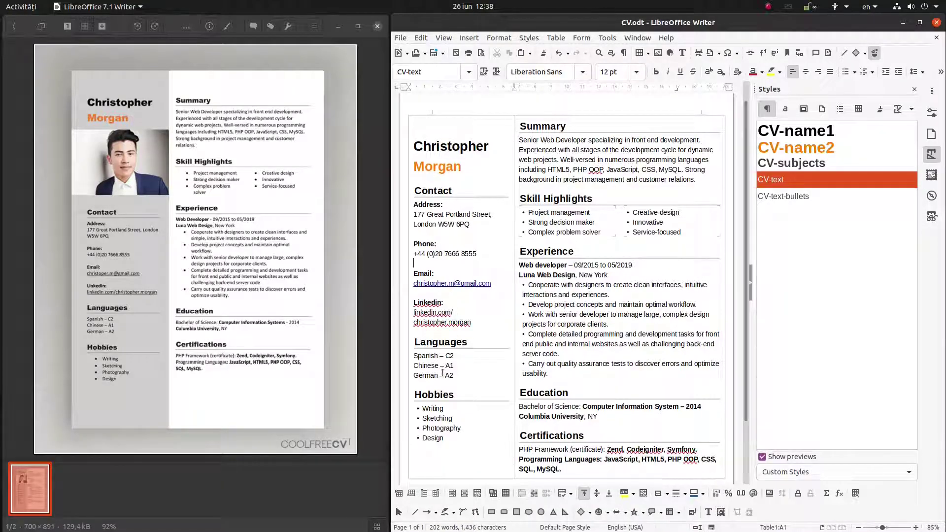
pyautogui.scroll(-3, 442, 373)
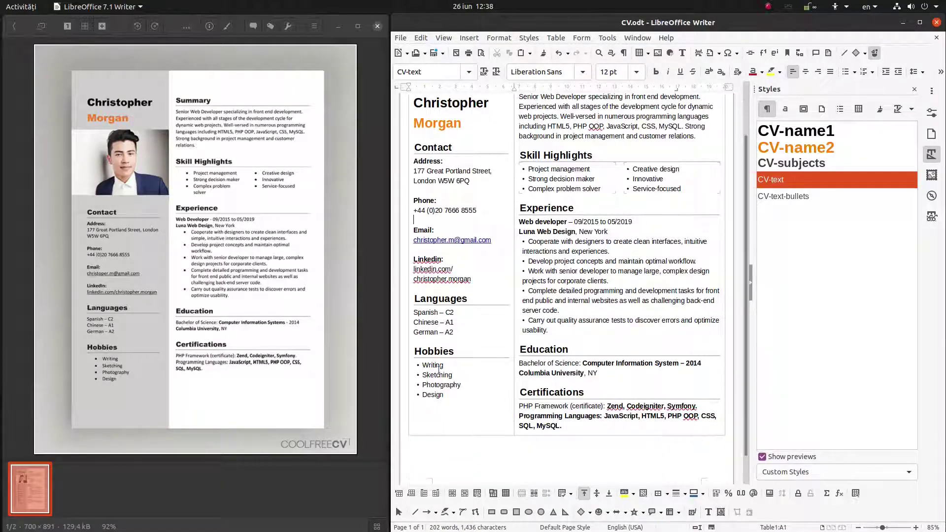
pyautogui.click(437, 395)
pyautogui.scroll(4, 564, 218)
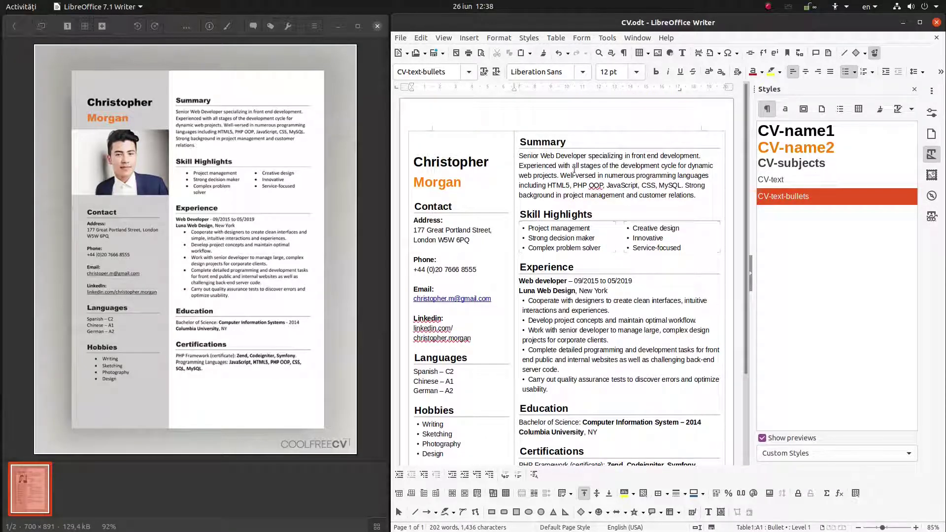
pyautogui.click(580, 193)
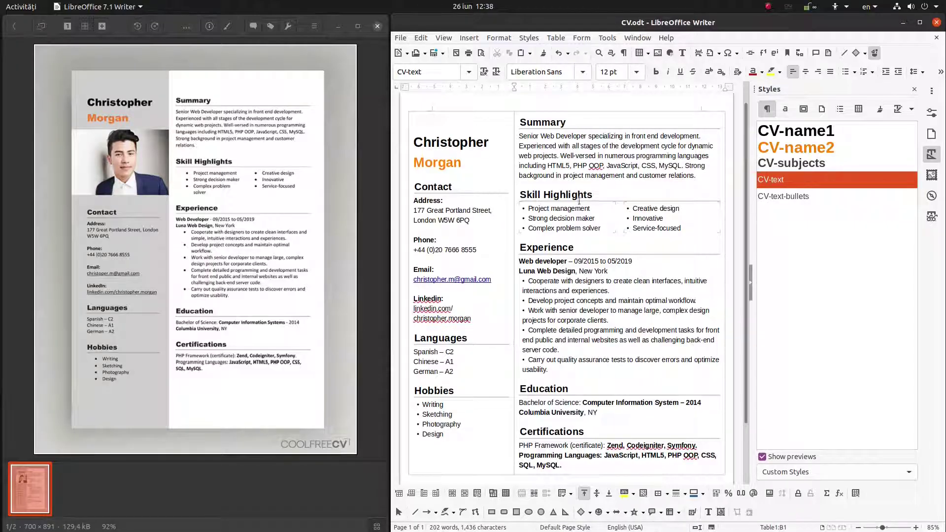
pyautogui.click(577, 226)
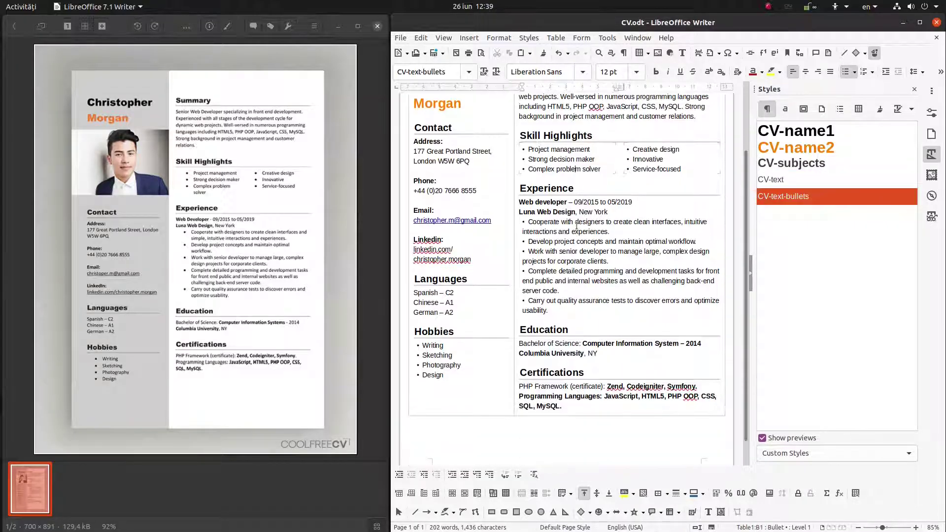
pyautogui.scroll(-1, 577, 225)
pyautogui.scroll(2, 576, 225)
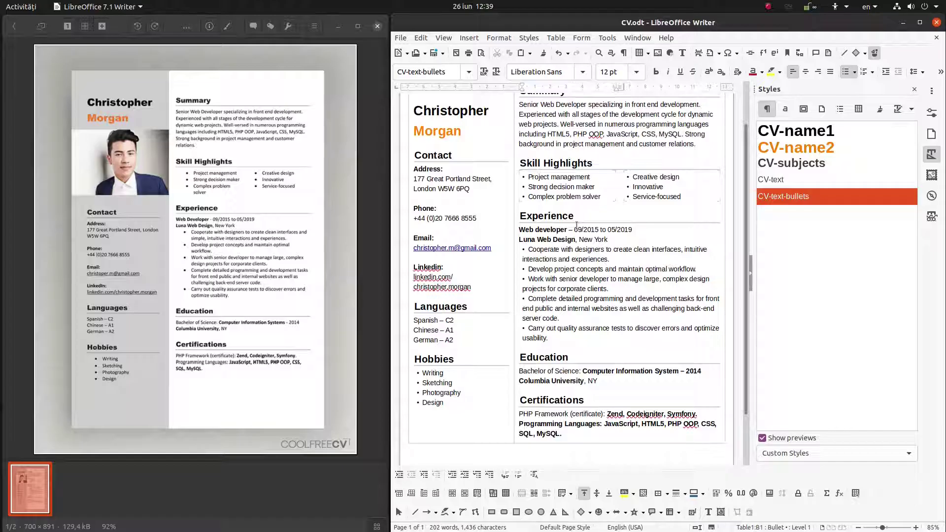
# Slightly increase the line spacing of the CV-text-bullets paragraph style.
pyautogui.scroll(2, 576, 225)
pyautogui.rightClick(774, 198)
pyautogui.click(803, 219)
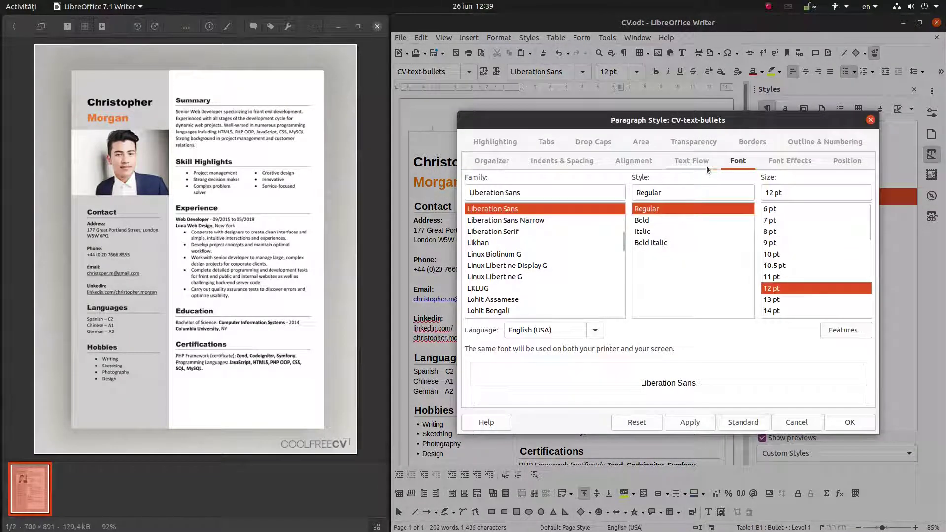
pyautogui.click(638, 161)
pyautogui.click(563, 163)
pyautogui.click(707, 345)
pyautogui.press('Left')
pyautogui.press('Left')
pyautogui.press('Left')
pyautogui.press('BackSpace')
pyautogui.write('5')
pyautogui.click(844, 424)
# Place the cursor in the first name line of the CV and hide the styles list to widen the document view.
pyautogui.scroll(-2, 655, 321)
pyautogui.scroll(4, 657, 282)
pyautogui.click(486, 138)
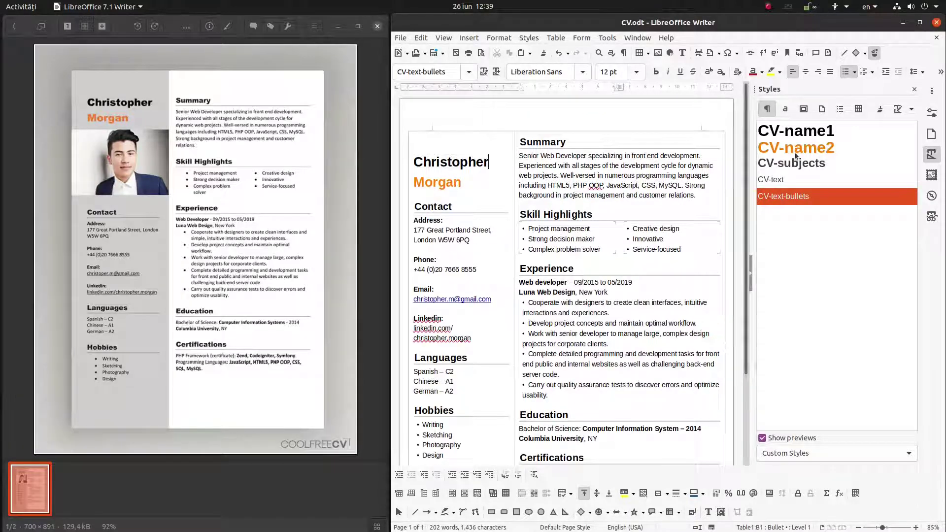
pyautogui.click(930, 154)
pyautogui.scroll(-2, 752, 184)
pyautogui.scroll(-1, 753, 185)
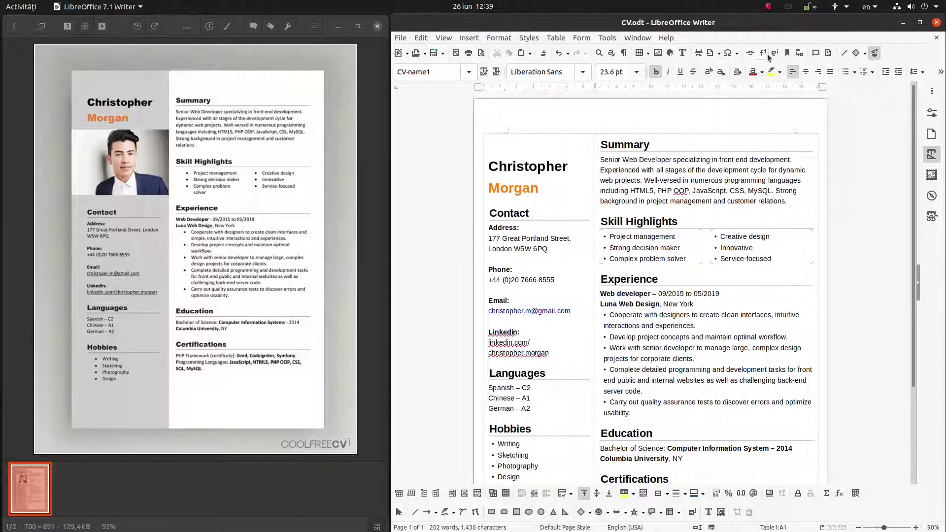
# Draw a rectangle about 7.09 × 29.67 cm that covers the CV's left column over the full page height.
pyautogui.click(864, 53)
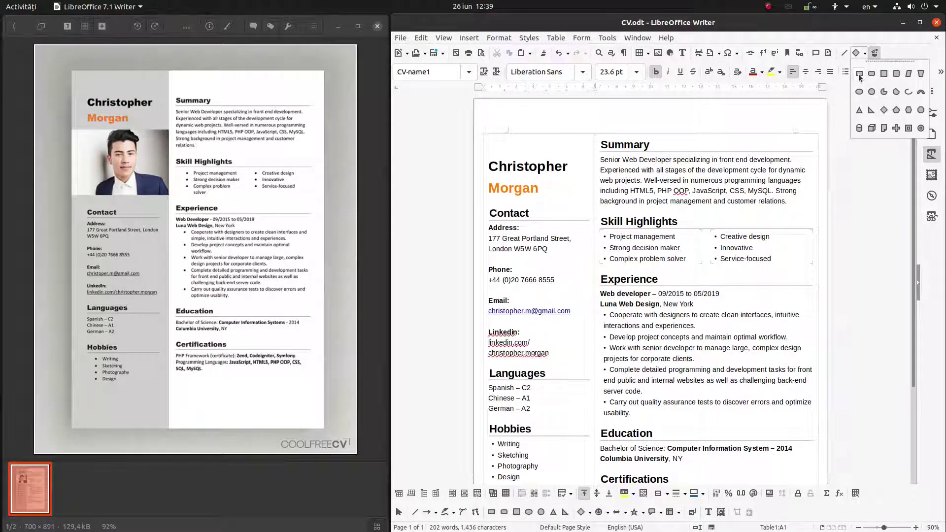
pyautogui.click(859, 74)
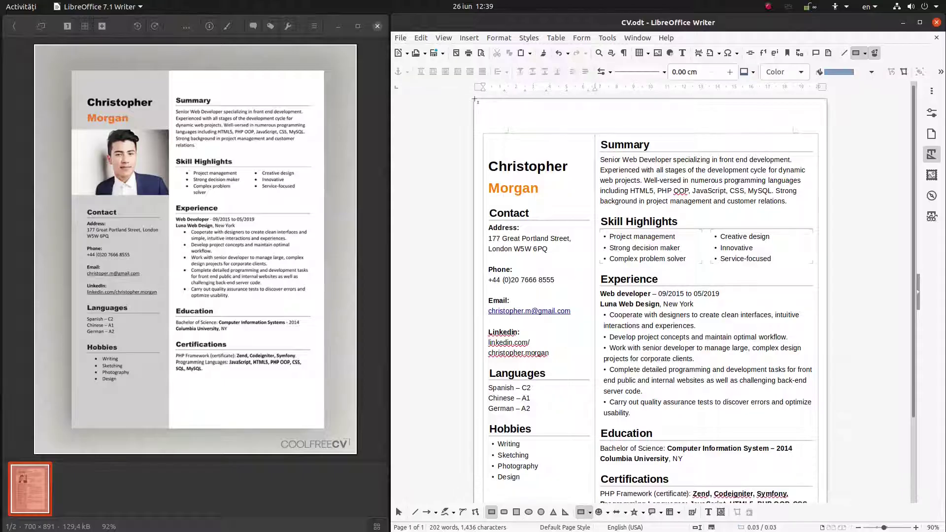
pyautogui.moveTo(475, 105); pyautogui.dragTo(593, 498)
pyautogui.scroll(-3, 593, 473)
pyautogui.moveTo(534, 395); pyautogui.dragTo(539, 495)
pyautogui.scroll(3, 544, 327)
pyautogui.moveTo(532, 101); pyautogui.dragTo(532, 95)
# Remove the rectangle's outline by setting its line style to none.
pyautogui.rightClick(527, 109)
pyautogui.click(581, 206)
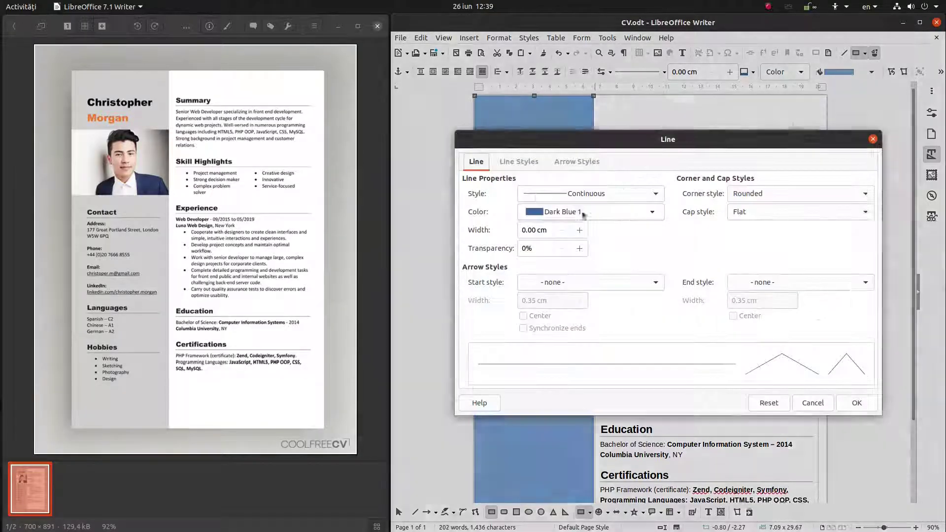
pyautogui.click(527, 194)
pyautogui.click(531, 189)
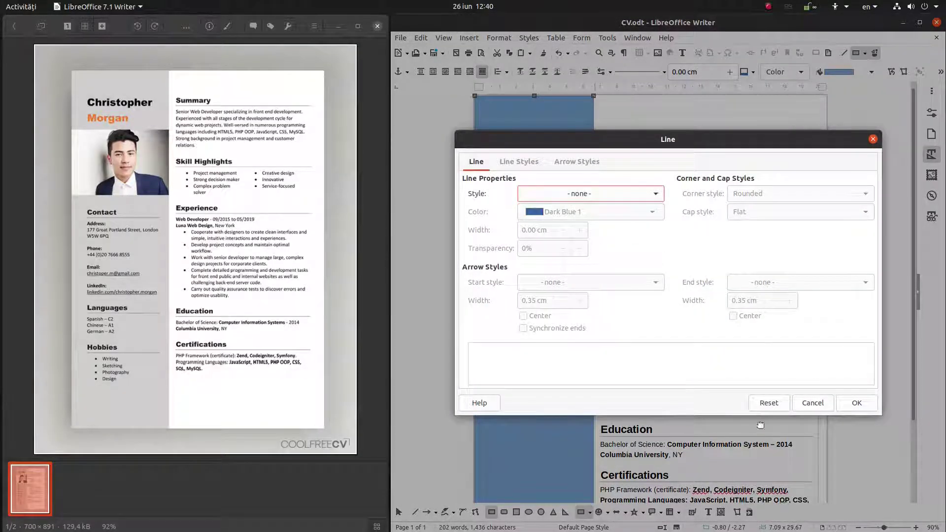
pyautogui.click(856, 402)
# Try the recent grey #999999 as the rectangle's fill colour.
pyautogui.rightClick(518, 244)
pyautogui.click(548, 338)
pyautogui.click(479, 145)
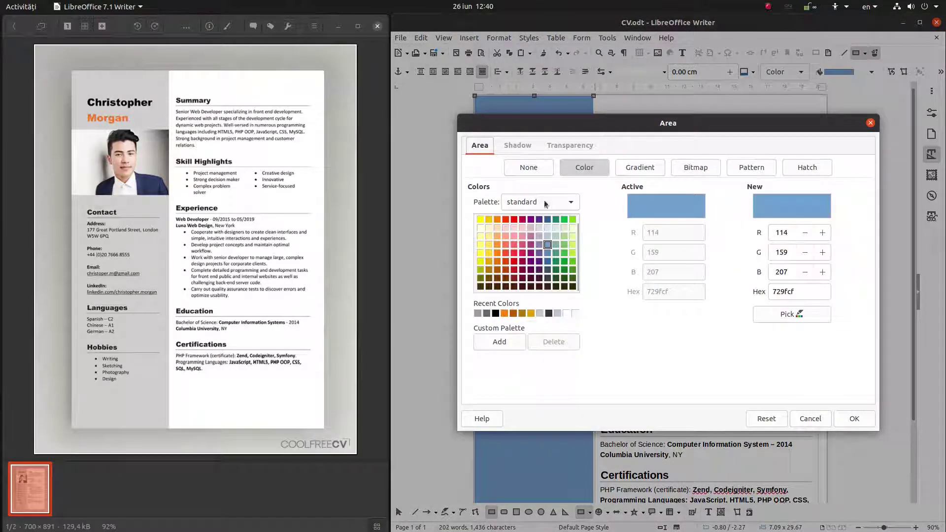
pyautogui.click(478, 313)
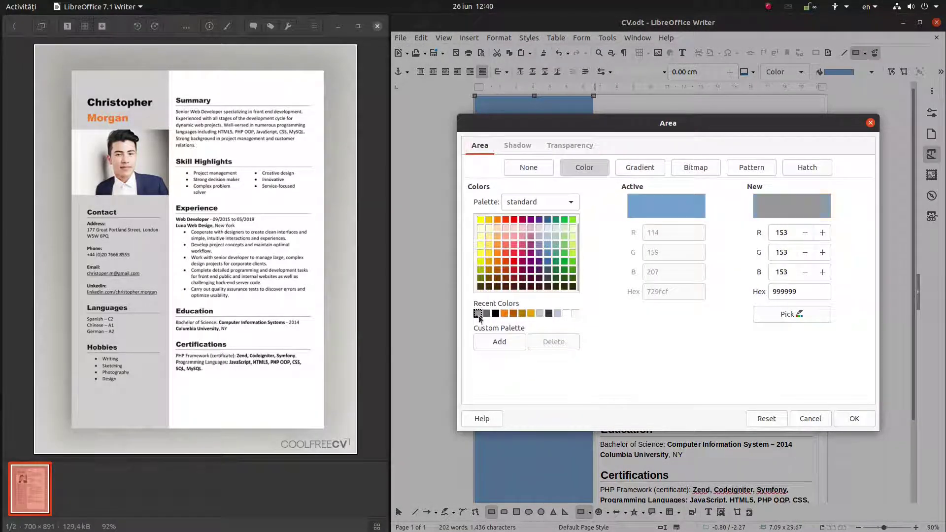
pyautogui.click(854, 418)
# Try the lighter standard grey #b2b2b2 as the rectangle's fill colour.
pyautogui.rightClick(527, 235)
pyautogui.click(550, 327)
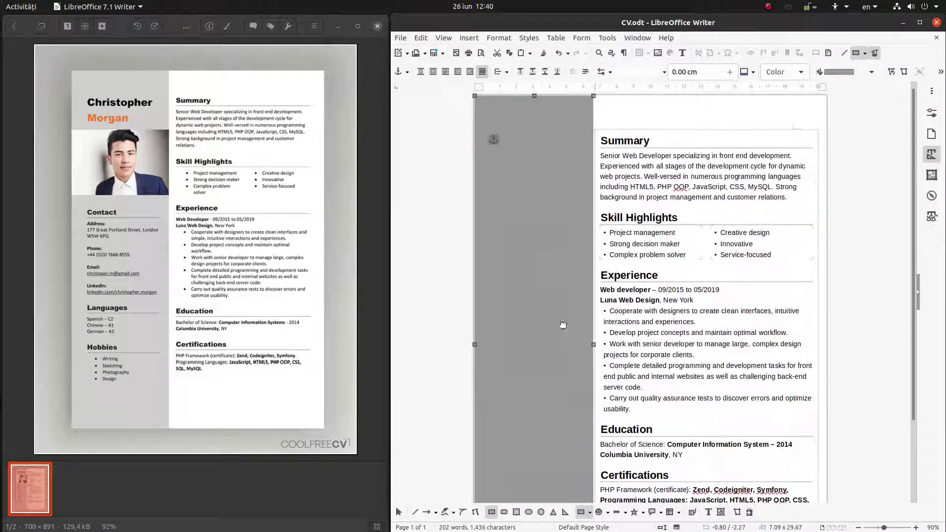
pyautogui.click(539, 220)
pyautogui.click(853, 418)
# Try the custom grey #aba6a6 from the colour picker as the rectangle's fill.
pyautogui.rightClick(534, 257)
pyautogui.click(559, 351)
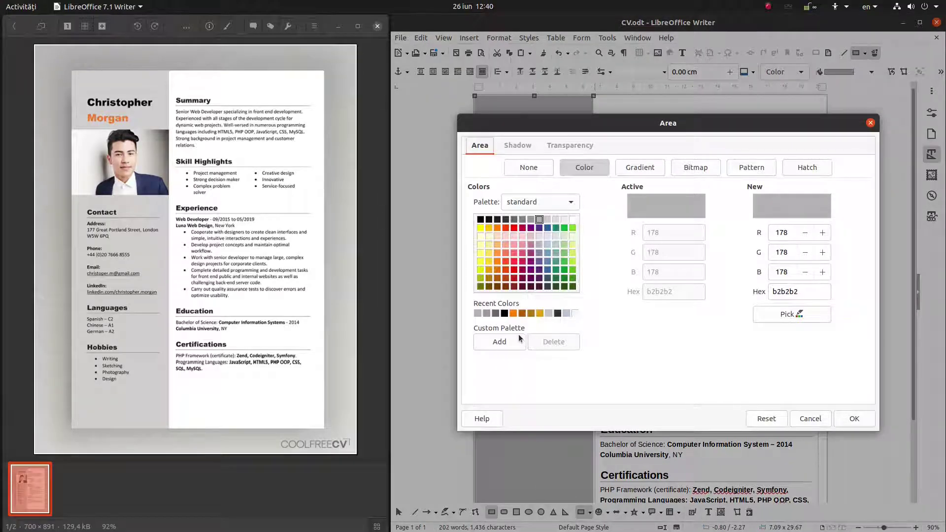
pyautogui.click(788, 315)
pyautogui.moveTo(606, 274)
pyautogui.mouseDown()
pyautogui.moveTo(595, 321)
pyautogui.moveTo(576, 333)
pyautogui.moveTo(511, 231)
pyautogui.moveTo(507, 238)
pyautogui.moveTo(534, 265)
pyautogui.moveTo(526, 200)
pyautogui.moveTo(505, 216)
pyautogui.moveTo(524, 220)
pyautogui.mouseUp()
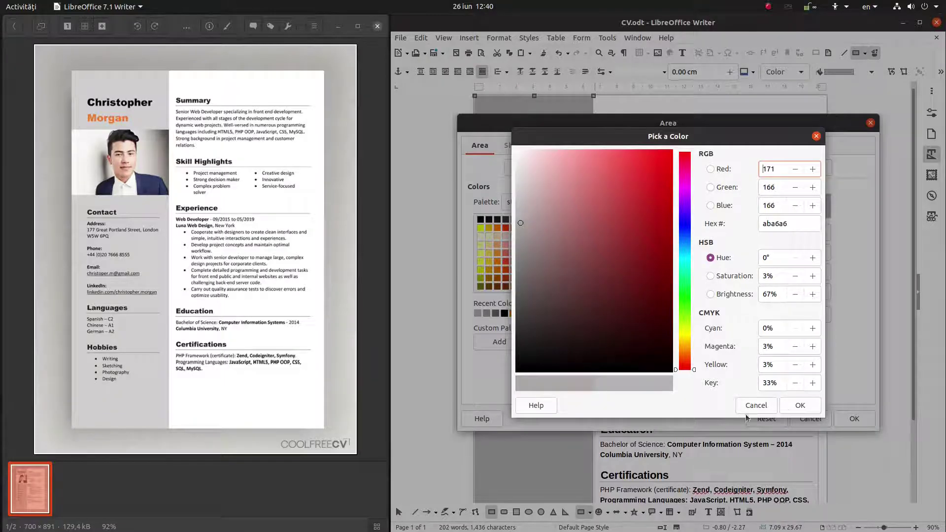
pyautogui.click(799, 405)
pyautogui.click(854, 418)
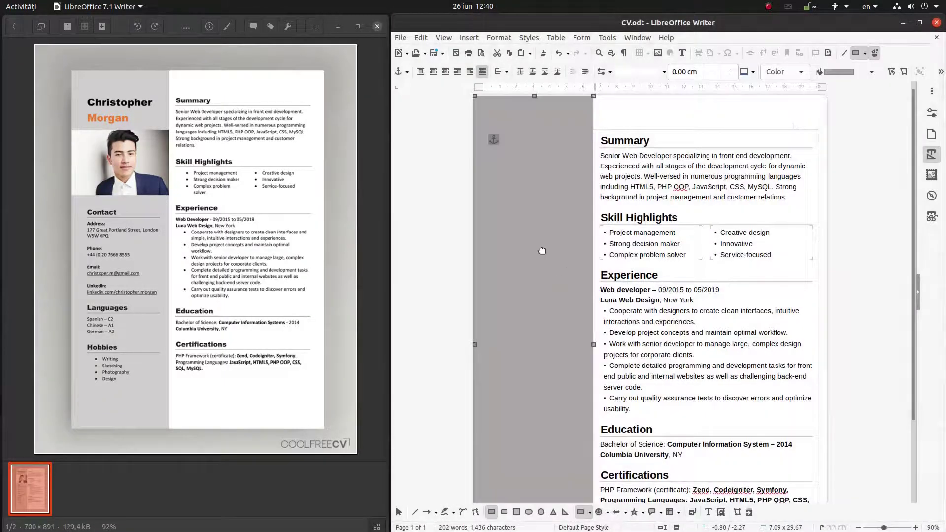
# Try a neutral custom grey, #aeaeae, as the rectangle's fill and deselect the shape.
pyautogui.rightClick(517, 230)
pyautogui.click(545, 329)
pyautogui.click(812, 317)
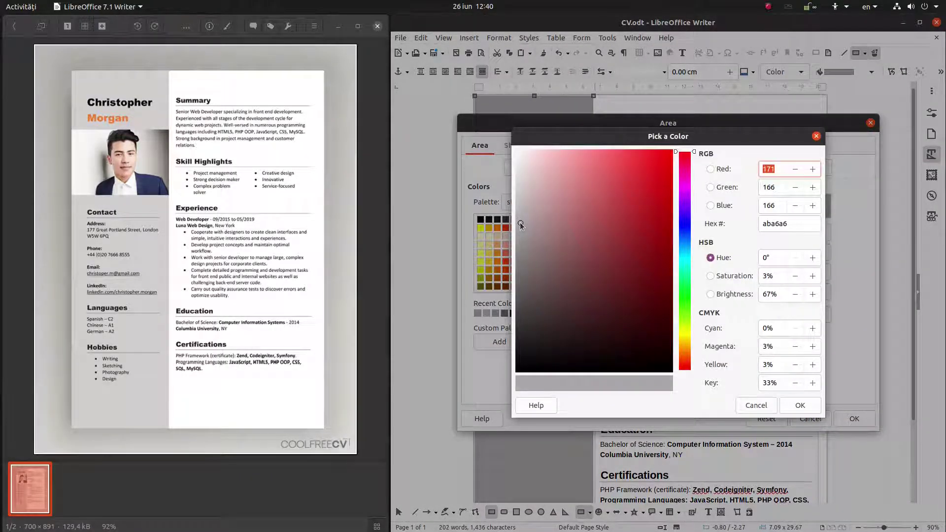
pyautogui.moveTo(520, 223); pyautogui.dragTo(514, 221)
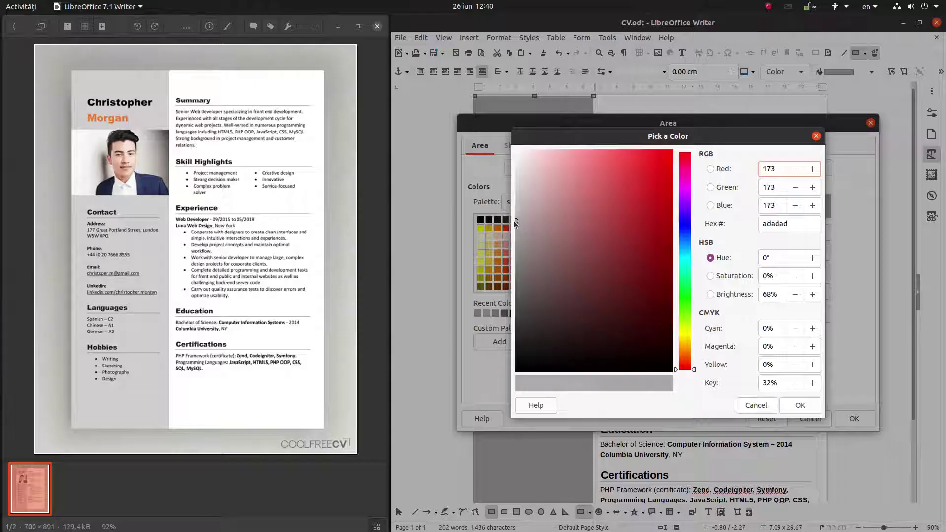
pyautogui.click(789, 410)
pyautogui.click(851, 418)
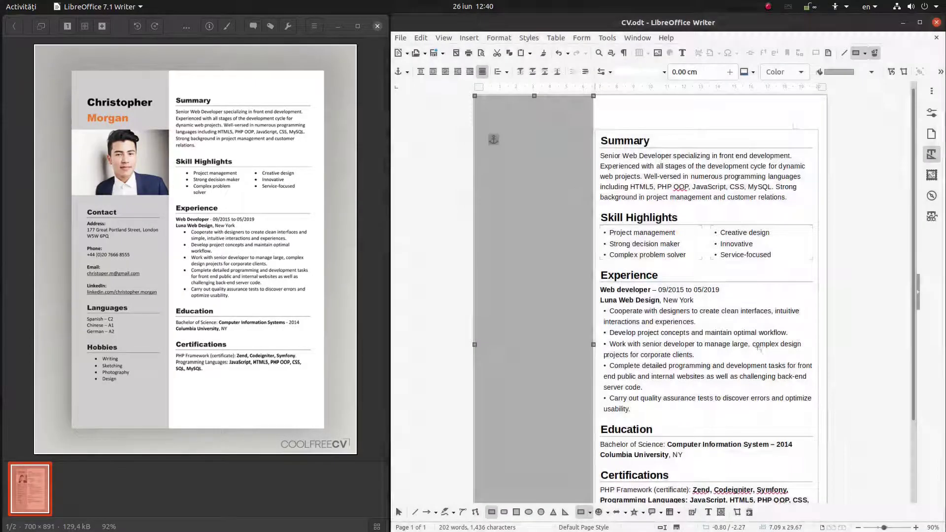
pyautogui.click(658, 181)
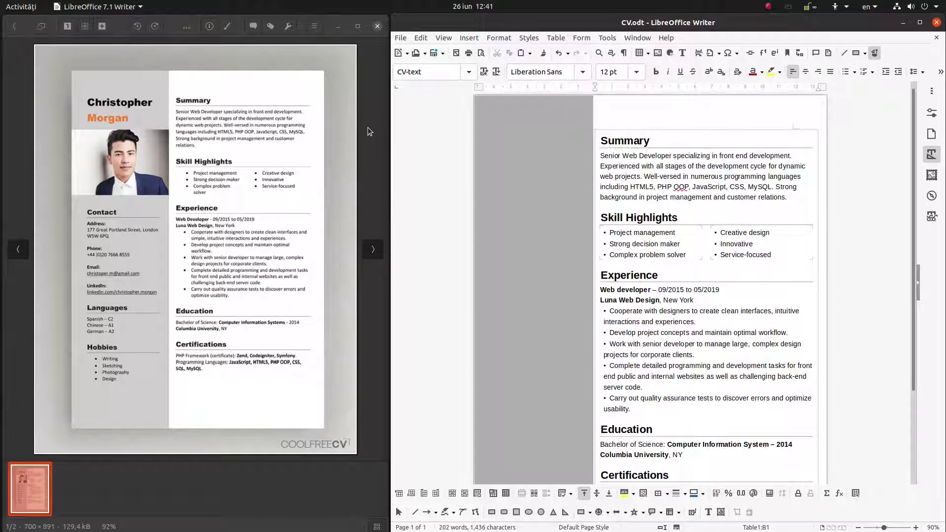
# Switch to the reference image in gThumb, maximise it, and sample the grey sidebar colour below the photo with the Color Picker.
pyautogui.click(358, 26)
pyautogui.click(789, 28)
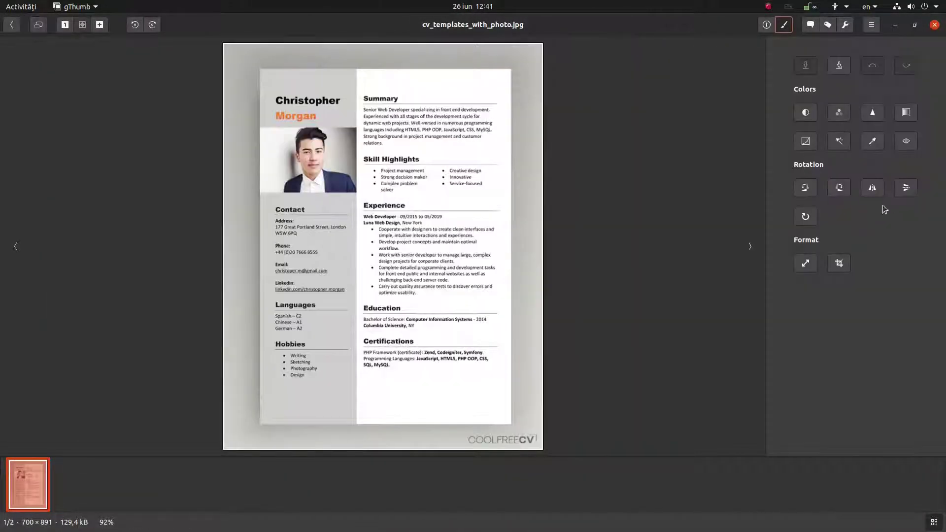
pyautogui.click(879, 142)
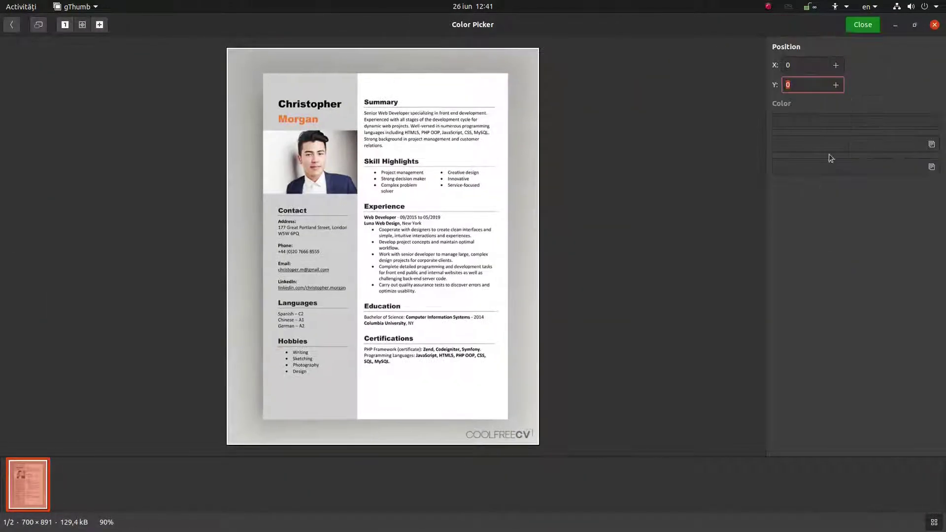
pyautogui.click(341, 204)
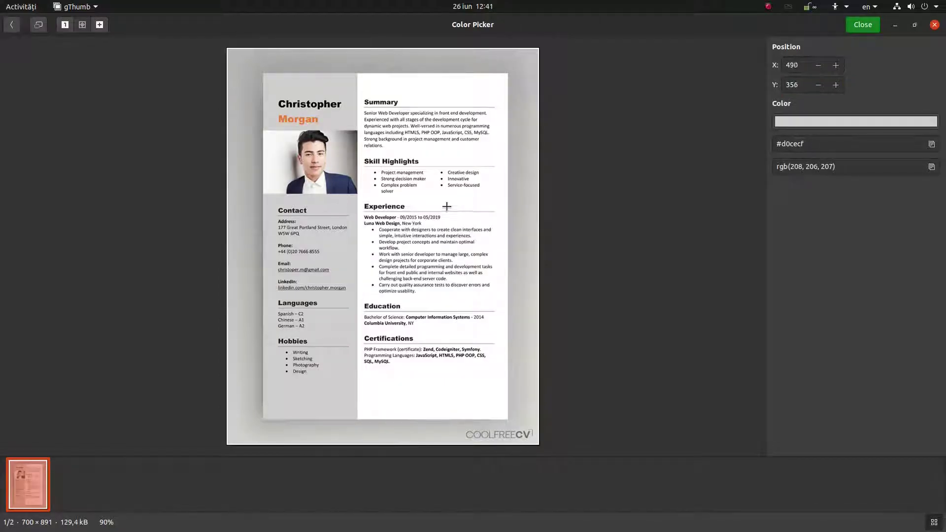
# Restore the gThumb window beside the document, move it so the reference CV is in view, and hide its editing tools.
pyautogui.click(915, 25)
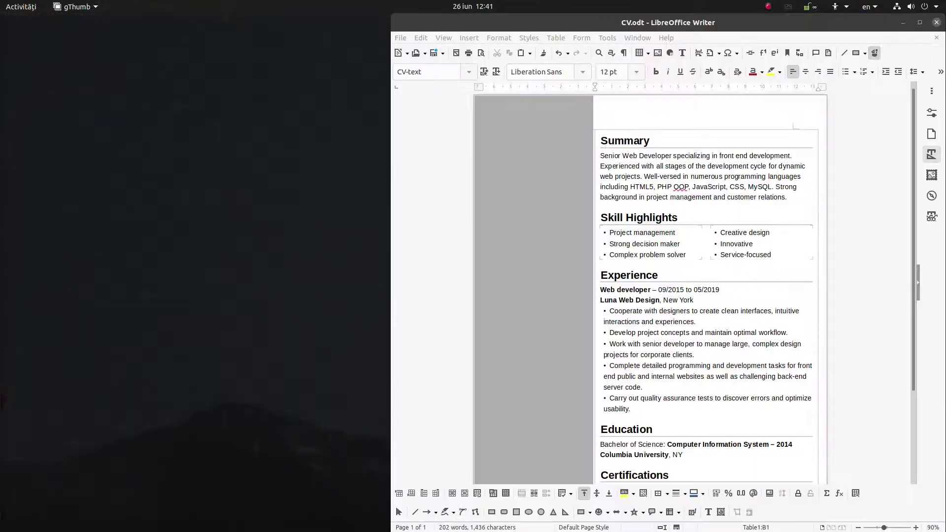
pyautogui.moveTo(0, 21); pyautogui.dragTo(200, 21)
pyautogui.click(266, 21)
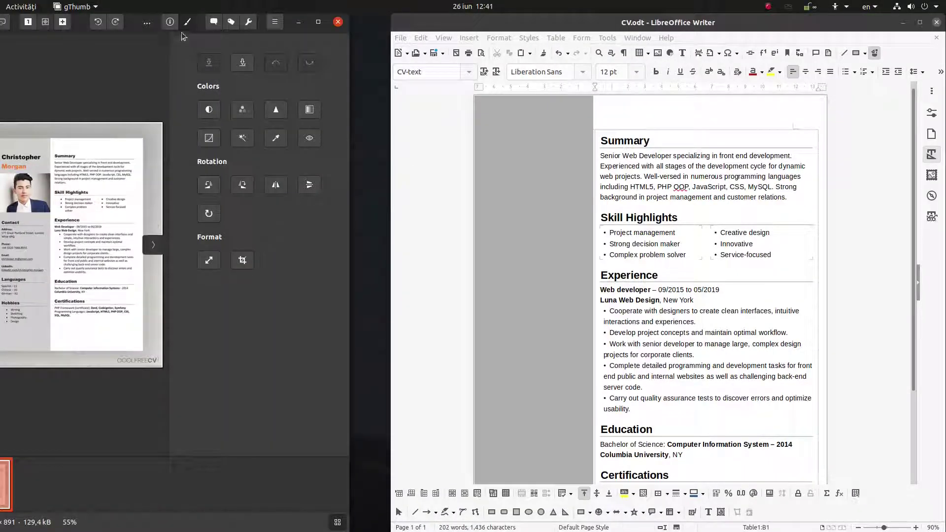
pyautogui.click(187, 22)
# Switch back to Writer and set the rectangle's fill colour to RGB 208, 206, 207 (#d0cecf).
pyautogui.click(507, 239)
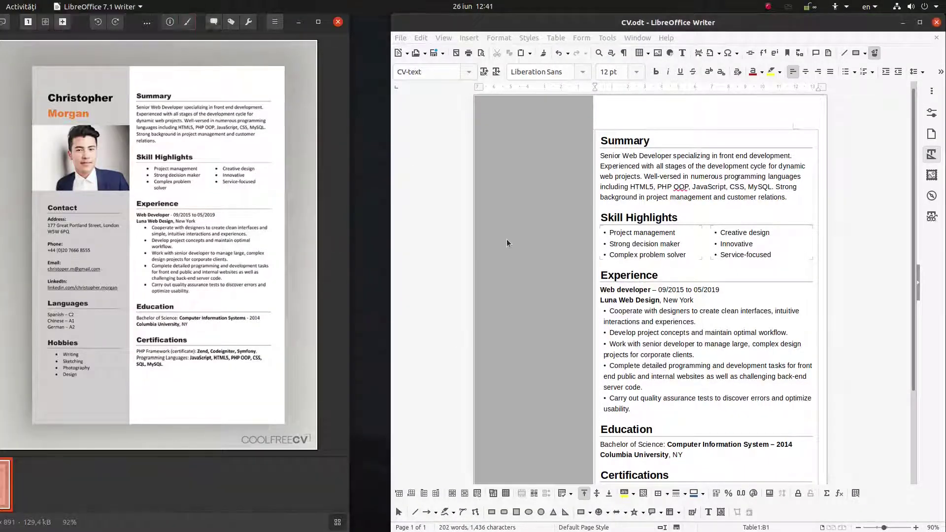
pyautogui.rightClick(507, 239)
pyautogui.click(527, 334)
pyautogui.moveTo(802, 292); pyautogui.dragTo(760, 292)
pyautogui.click(788, 232)
pyautogui.write('208')
pyautogui.press('Tab')
pyautogui.write('207')
pyautogui.press('Tab')
pyautogui.hotkey('shift', 'Tab')
pyautogui.write('206')
pyautogui.press('Tab')
pyautogui.write('207')
pyautogui.press('Tab')
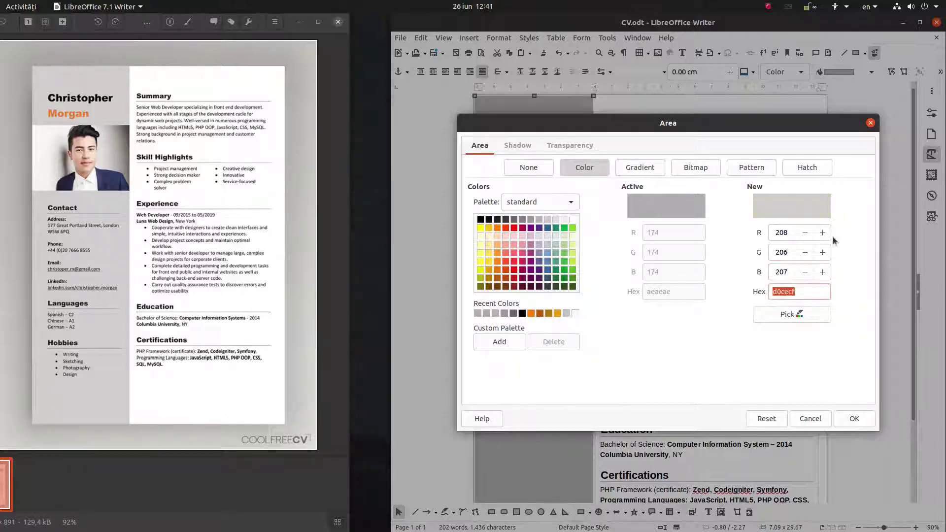
pyautogui.click(850, 420)
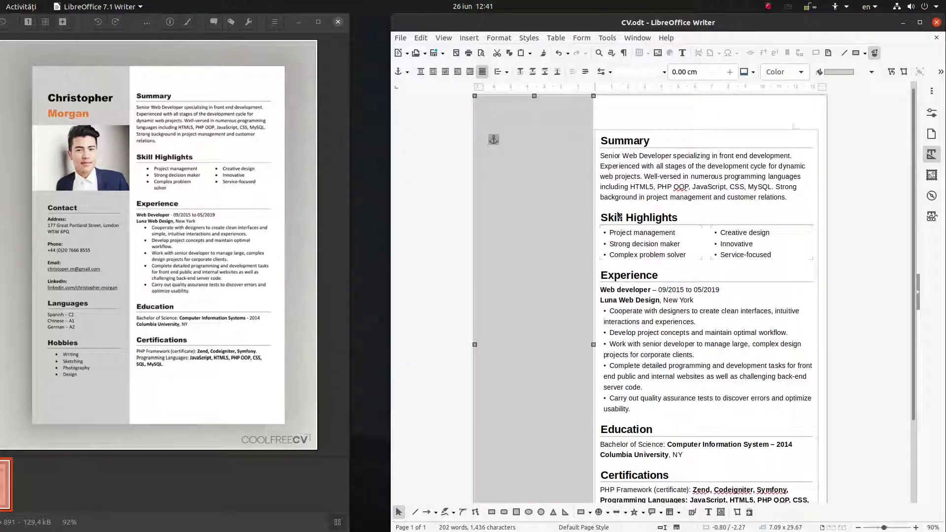
# Try to nudge the rectangle's right edge to line up with the border between the two columns.
pyautogui.scroll(-3, 574, 252)
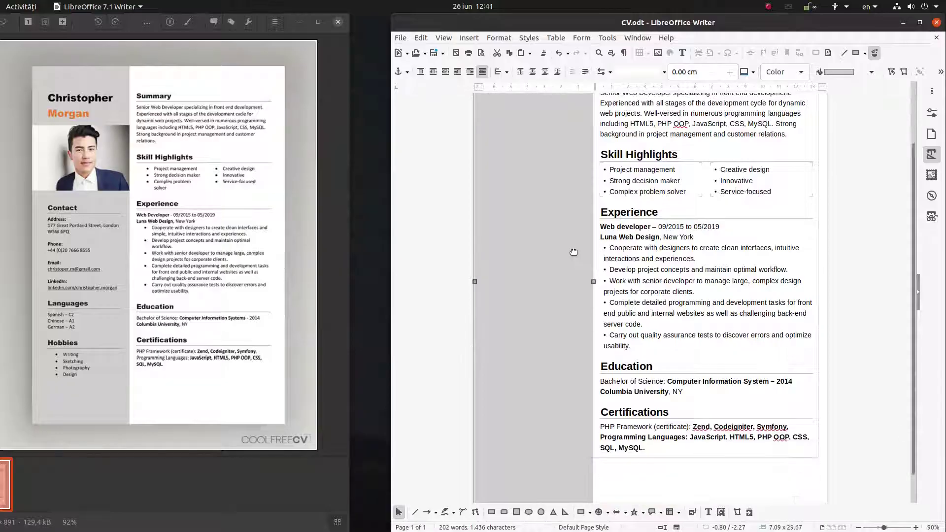
pyautogui.moveTo(594, 245); pyautogui.dragTo(594, 246)
pyautogui.scroll(3, 613, 260)
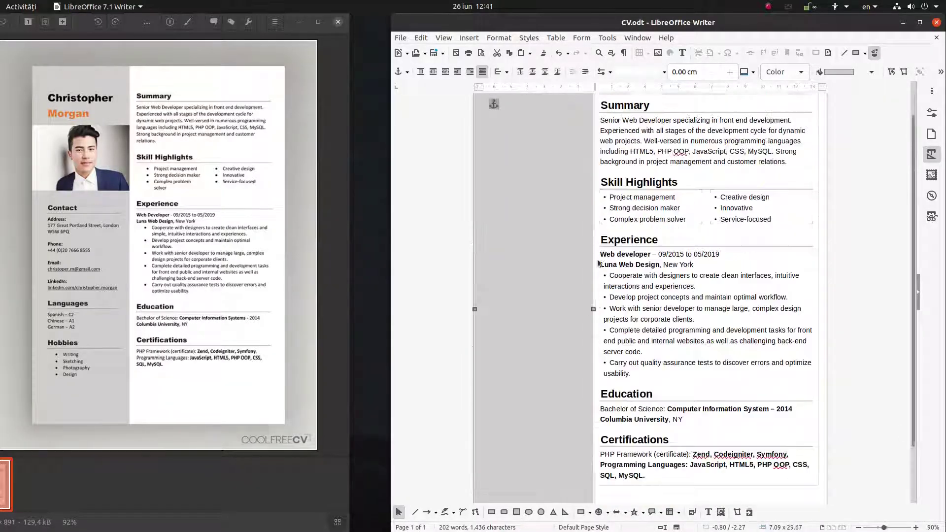
# Send the grey rectangle to the background so it sits behind the left column's text.
pyautogui.rightClick(539, 222)
pyautogui.moveTo(580, 365)
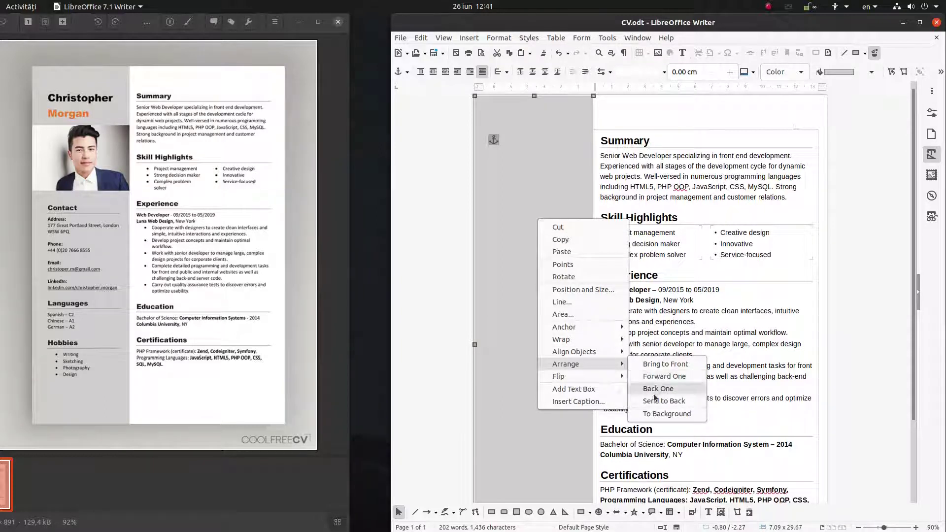
pyautogui.click(653, 414)
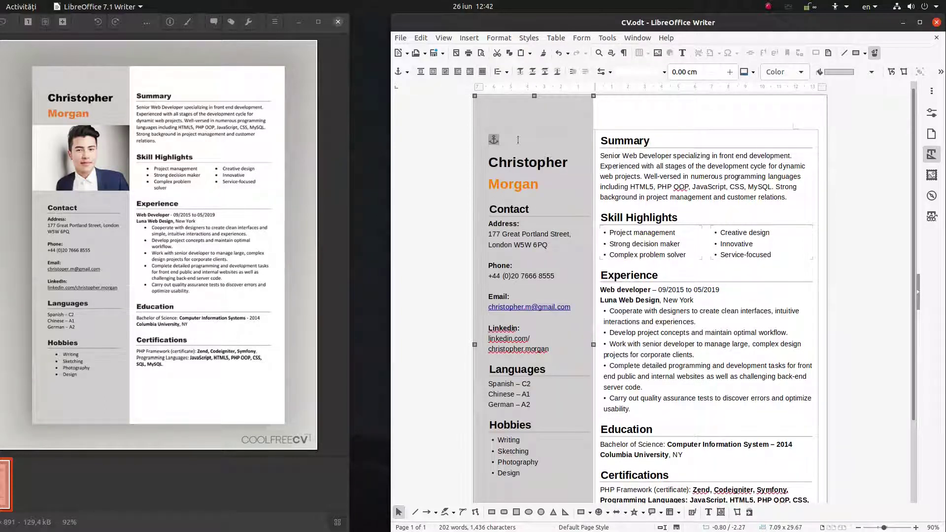
# Set the spacing above the paragraph to 0 cm in the CV-name1 paragraph style.
pyautogui.click(507, 160)
pyautogui.rightClick(512, 164)
pyautogui.press('Escape')
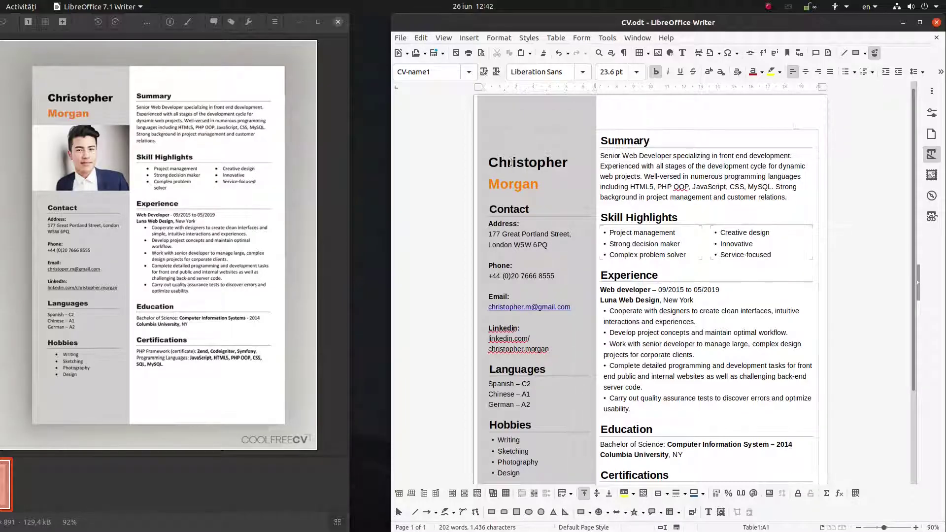
pyautogui.click(932, 155)
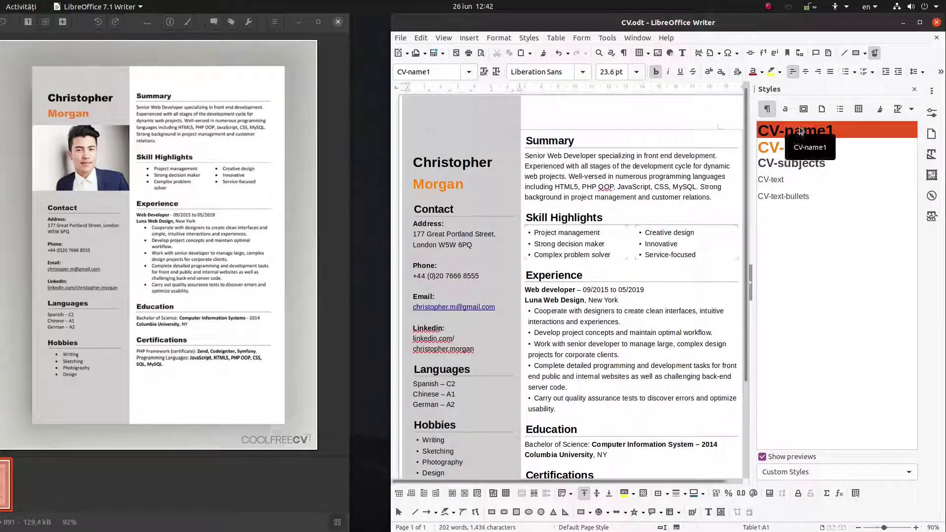
pyautogui.click(553, 168)
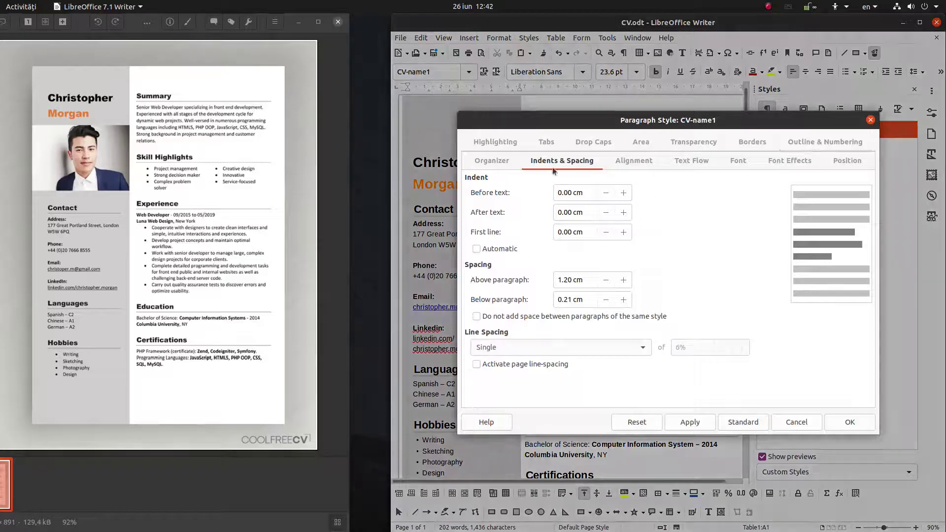
pyautogui.tripleClick(574, 280)
pyautogui.write('0')
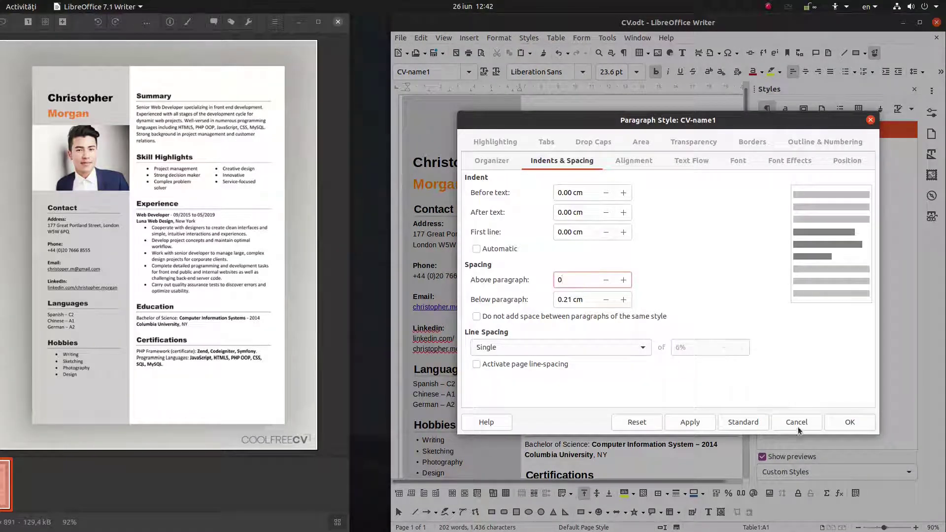
pyautogui.click(690, 424)
pyautogui.click(849, 426)
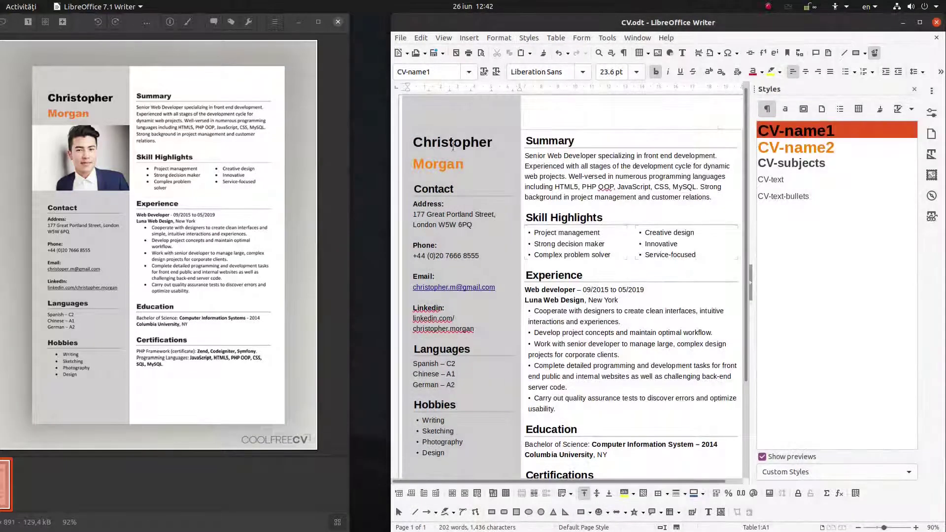
# Add empty space for a photo after the orange surname in the left column.
pyautogui.click(465, 167)
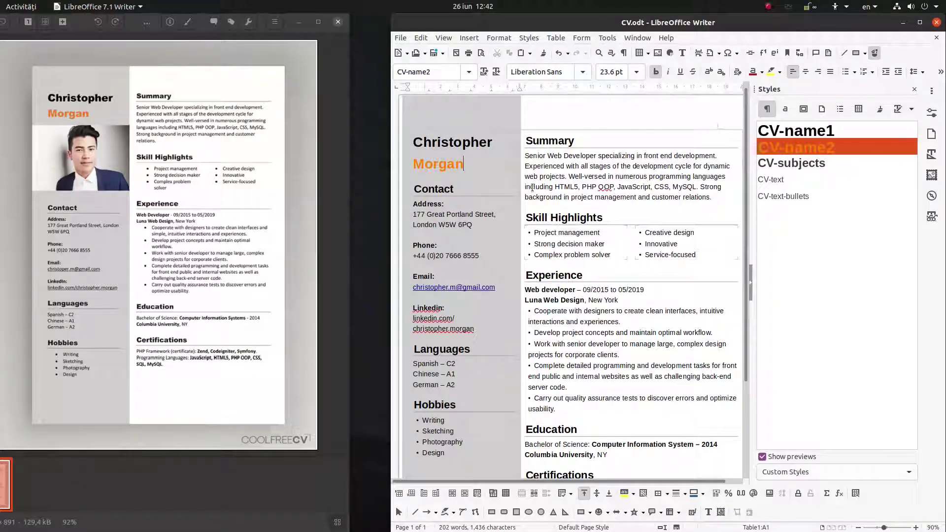
pyautogui.press('Return')
pyautogui.click(468, 38)
pyautogui.click(486, 74)
pyautogui.doubleClick(457, 108)
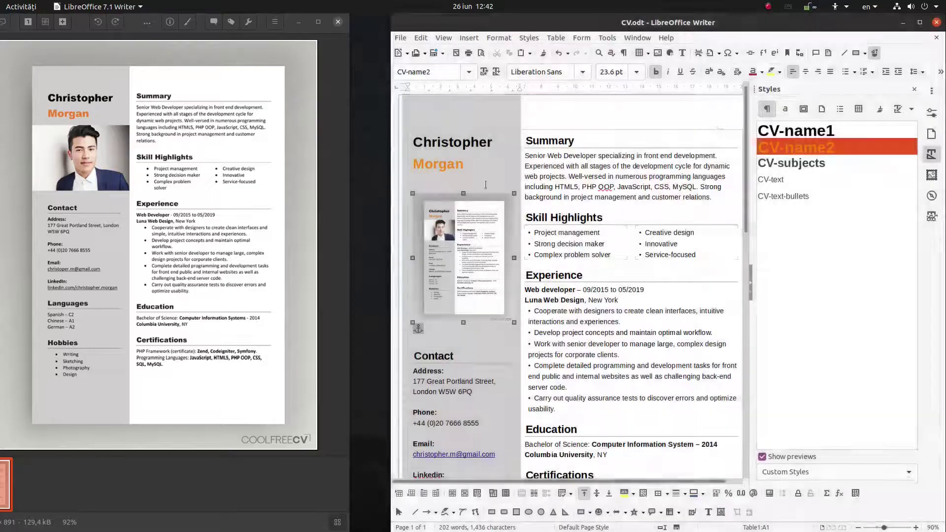
pyautogui.hotkey('ctrl', 'z')
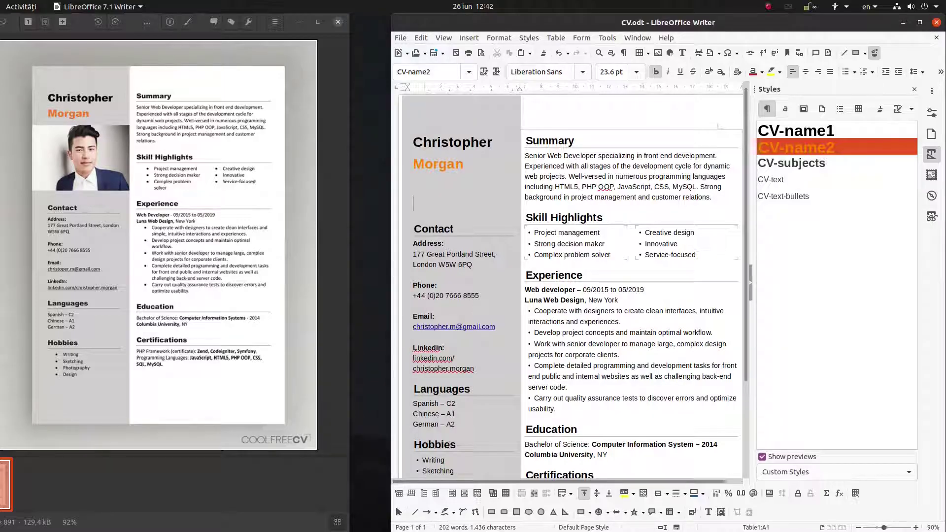
# Insert the image CV-photo.jpg from the Desktop below the surname.
pyautogui.click(469, 38)
pyautogui.click(480, 74)
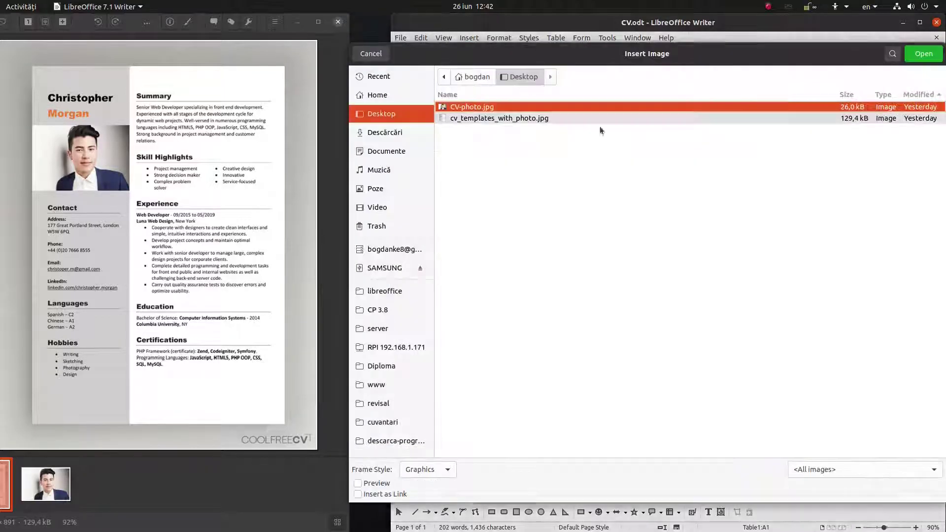
pyautogui.doubleClick(521, 108)
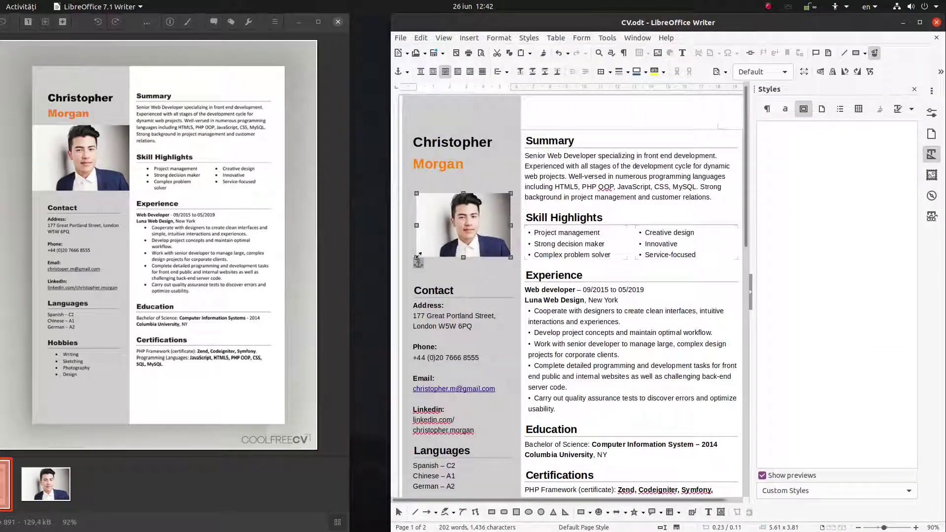
# Enlarge the photo to about 7.22 × 4.91 cm and shift it left to span the grey column.
pyautogui.moveTo(417, 256); pyautogui.dragTo(405, 267)
pyautogui.moveTo(515, 264); pyautogui.dragTo(525, 271)
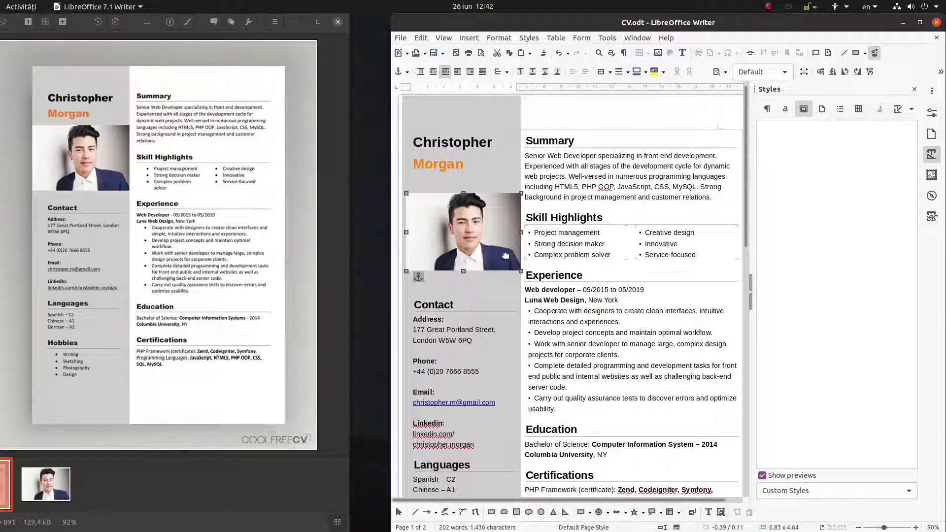
pyautogui.moveTo(405, 271); pyautogui.dragTo(402, 277)
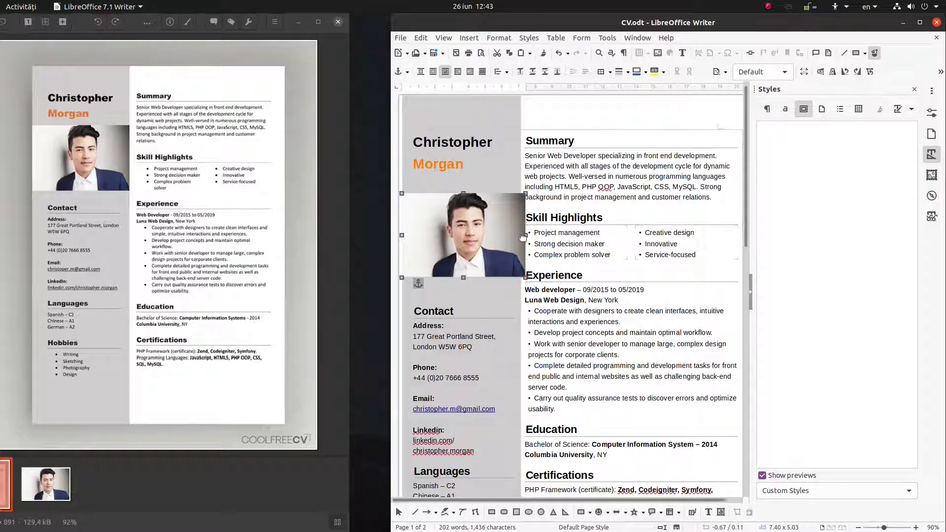
pyautogui.hotkey('alt', 'Left')
pyautogui.hotkey('alt', 'Left')
pyautogui.hotkey('alt', 'Left')
pyautogui.hotkey('alt', 'Left')
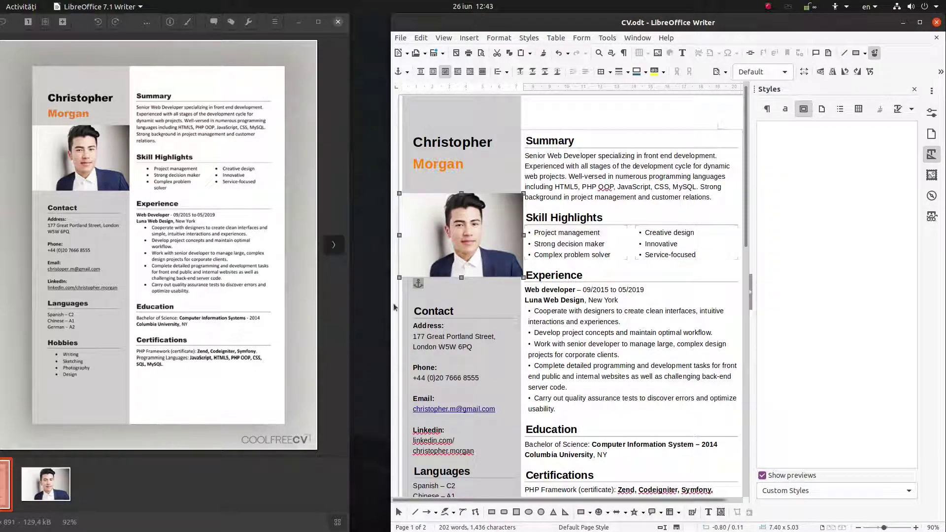
pyautogui.moveTo(399, 277); pyautogui.dragTo(403, 273)
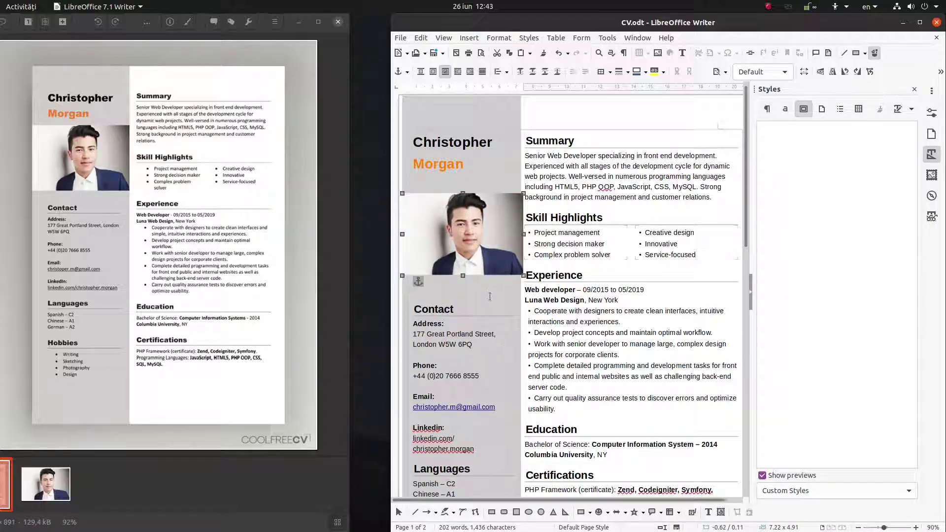
# Nudge the photo left to meet the column border, then trim its left edge for a width of about 7.09 cm.
pyautogui.scroll(5, 404, 272)
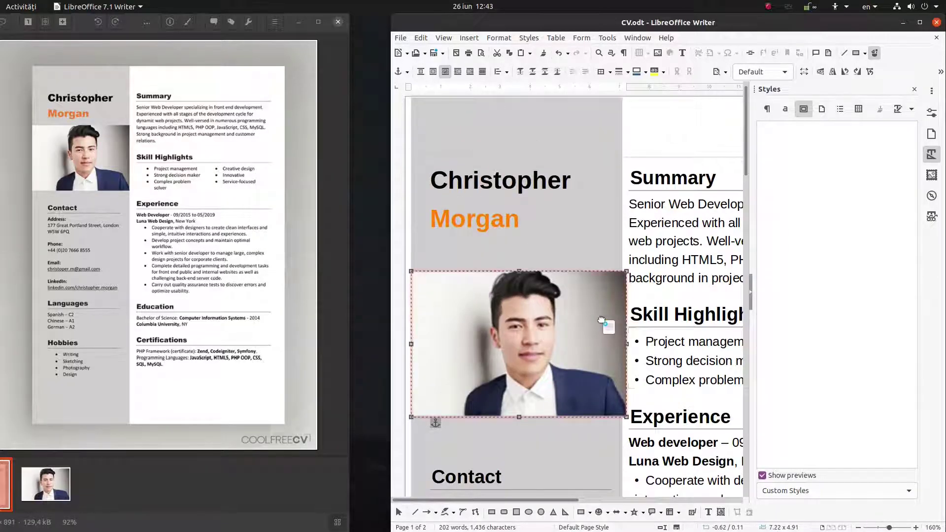
pyautogui.hotkey('alt', 'Left')
pyautogui.hotkey('alt', 'Left')
pyautogui.hotkey('alt', 'Left')
pyautogui.hotkey('alt', 'Left')
pyautogui.hotkey('alt', 'Left')
pyautogui.hotkey('alt', 'Left')
pyautogui.hotkey('alt', 'Left')
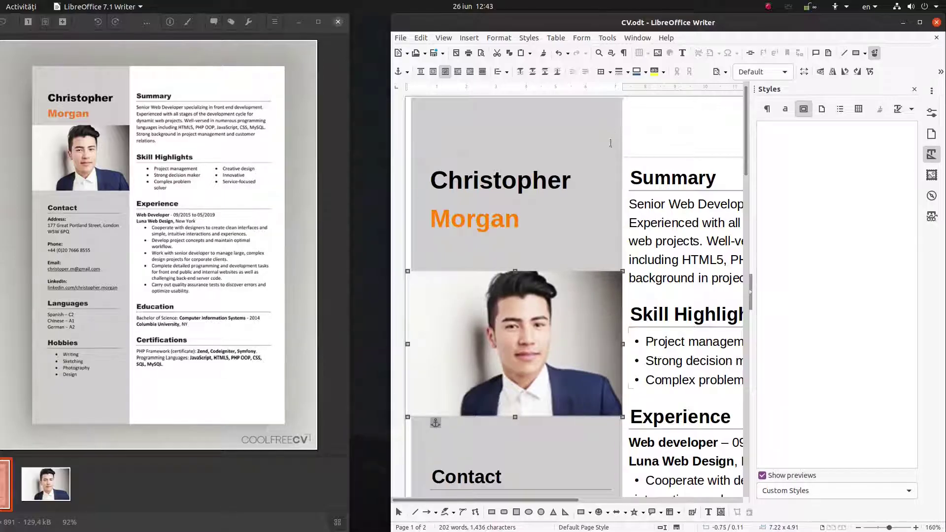
pyautogui.scroll(-3, 523, 280)
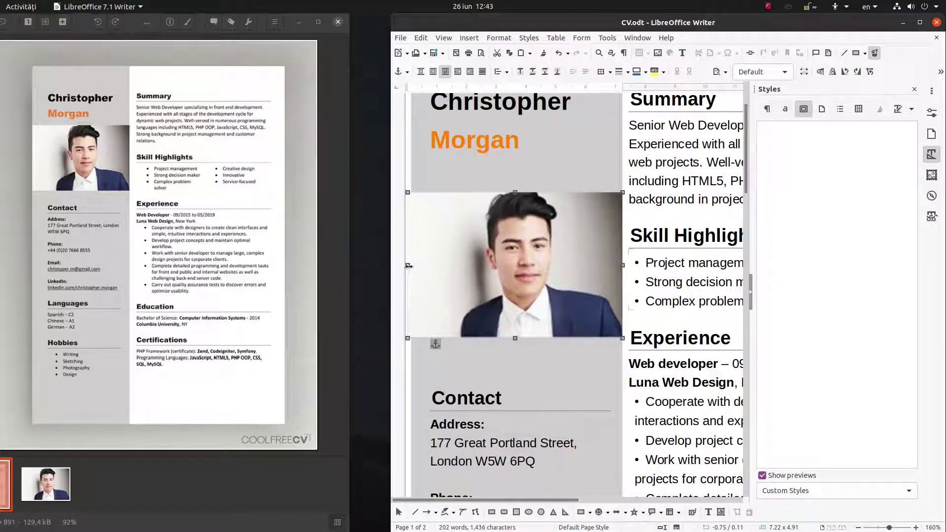
pyautogui.moveTo(408, 266); pyautogui.dragTo(413, 266)
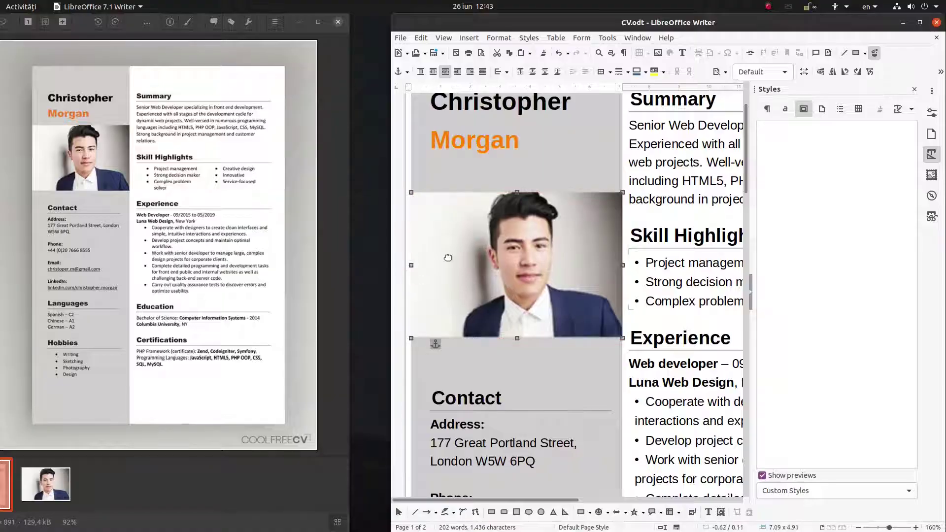
# Hide the styles list and reduce the gap between the photo and the Contact heading.
pyautogui.scroll(-2, 662, 223)
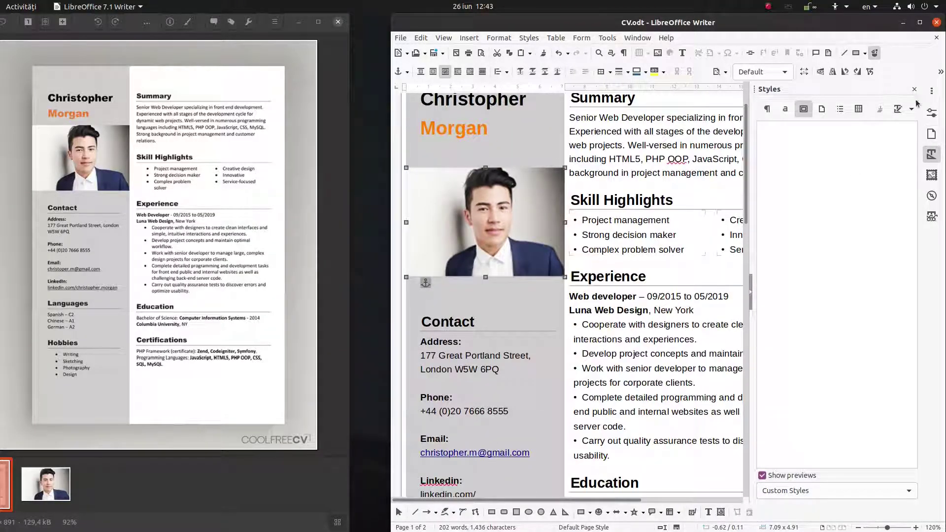
pyautogui.click(914, 90)
pyautogui.scroll(2, 683, 287)
pyautogui.click(448, 364)
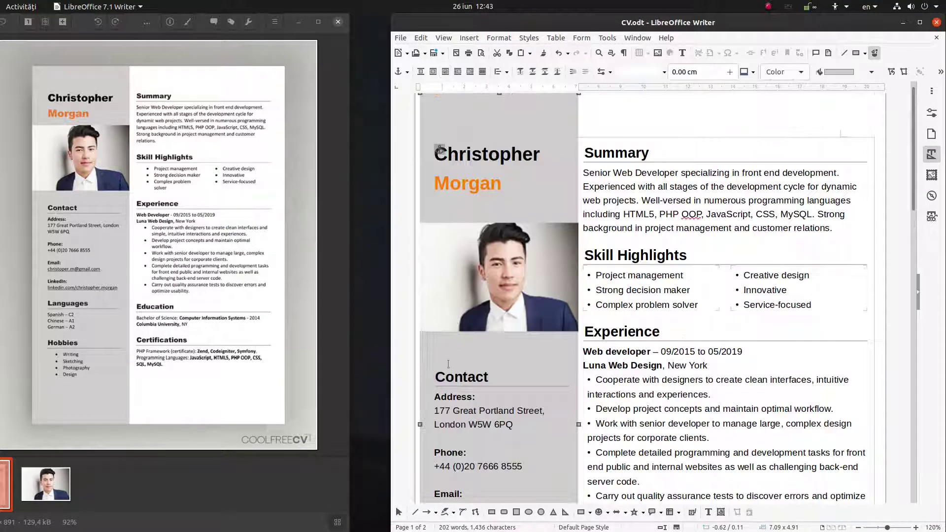
pyautogui.click(474, 396)
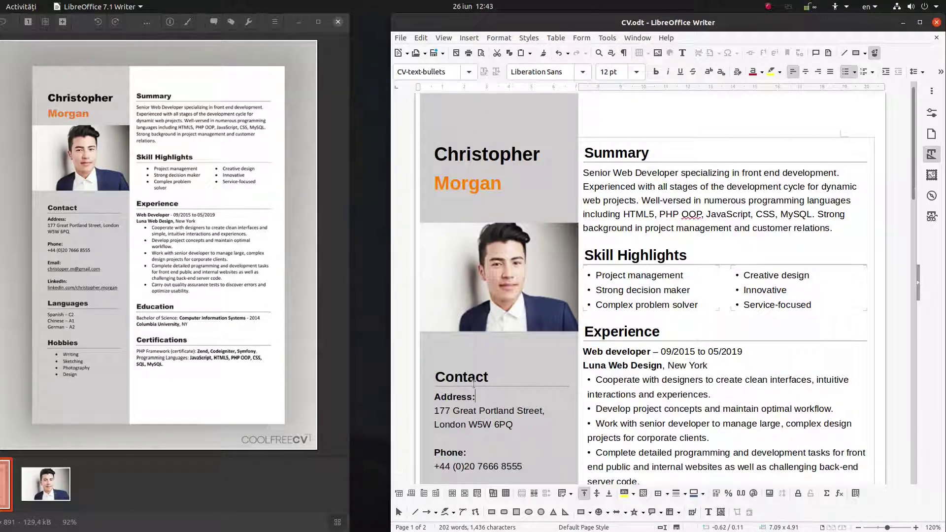
pyautogui.press('Up')
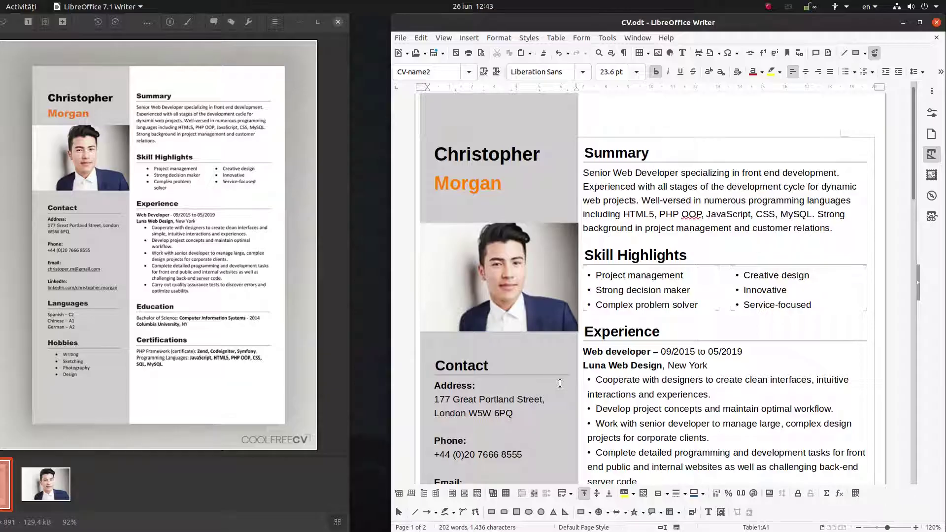
# Increase the spacing above the paragraph by two increments in the CV-subjects style used for the section headings.
pyautogui.scroll(-4, 698, 321)
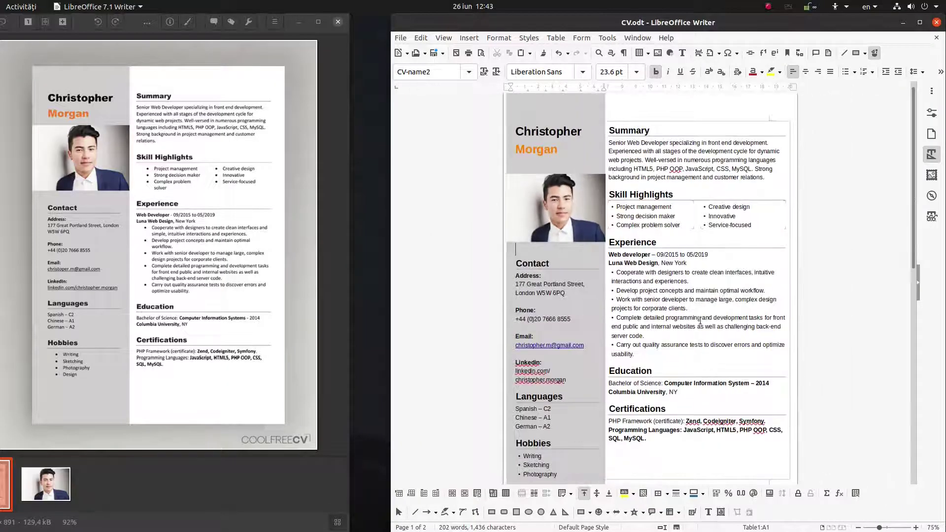
pyautogui.scroll(-3, 693, 335)
pyautogui.click(644, 363)
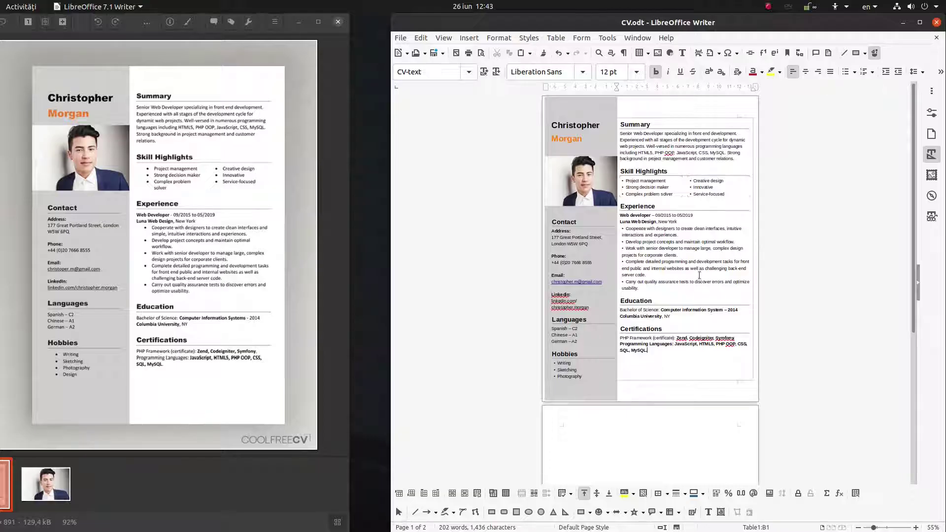
pyautogui.scroll(2, 699, 275)
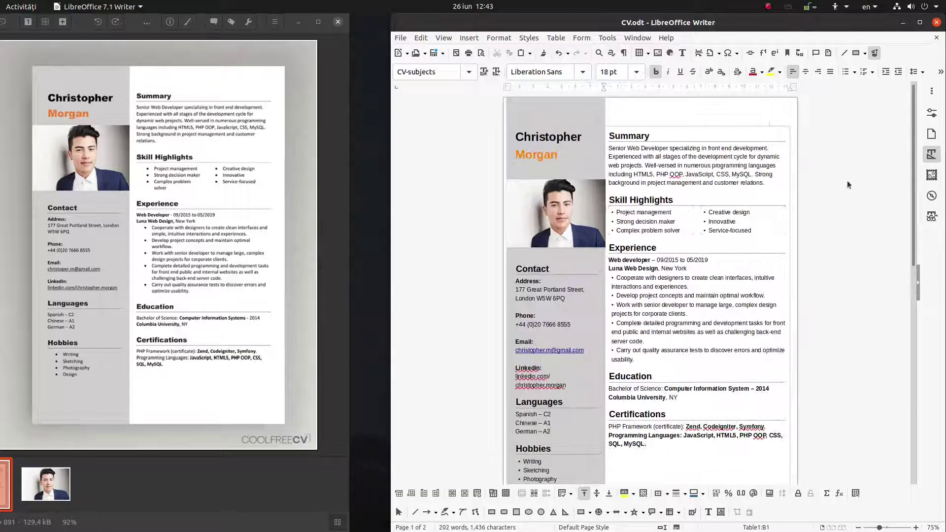
pyautogui.click(931, 154)
pyautogui.rightClick(809, 163)
pyautogui.click(820, 185)
pyautogui.click(623, 280)
pyautogui.click(623, 279)
pyautogui.click(689, 421)
pyautogui.press('Return')
# Delete the empty line between the orange surname and the photo.
pyautogui.scroll(-4, 498, 382)
pyautogui.scroll(3, 491, 380)
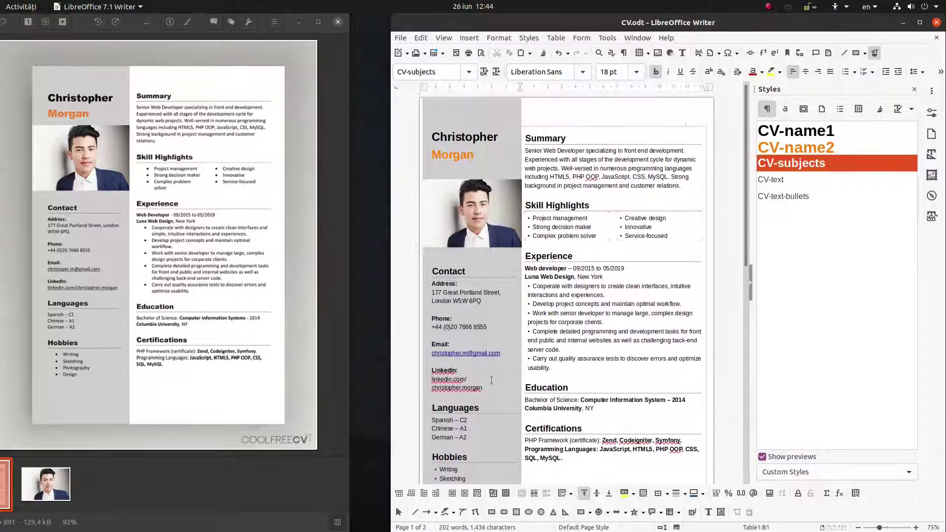
pyautogui.scroll(-8, 491, 379)
pyautogui.scroll(6, 490, 377)
pyautogui.scroll(6, 490, 378)
pyautogui.click(480, 157)
pyautogui.press('Delete')
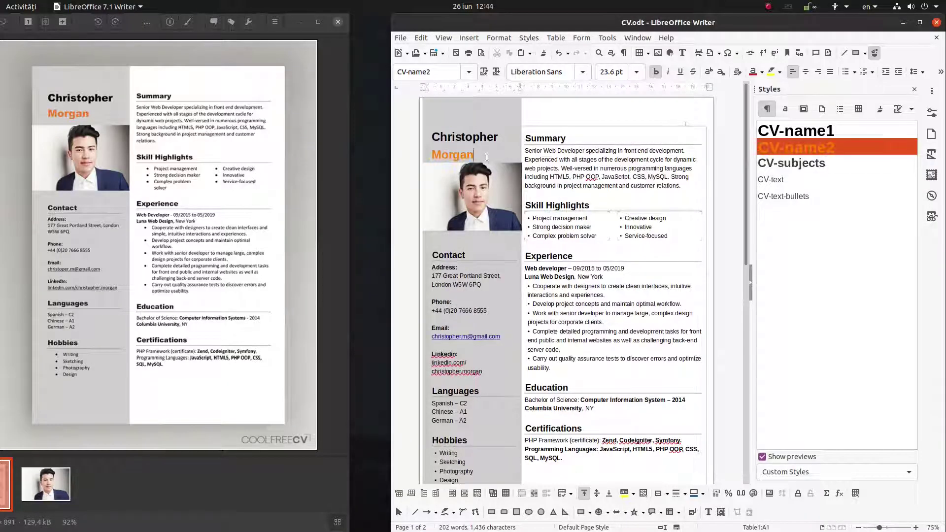
# Increase the spacing below the paragraph by one increment in the CV-name2 style.
pyautogui.doubleClick(446, 157)
pyautogui.rightClick(770, 150)
pyautogui.click(786, 171)
pyautogui.click(622, 301)
pyautogui.click(843, 423)
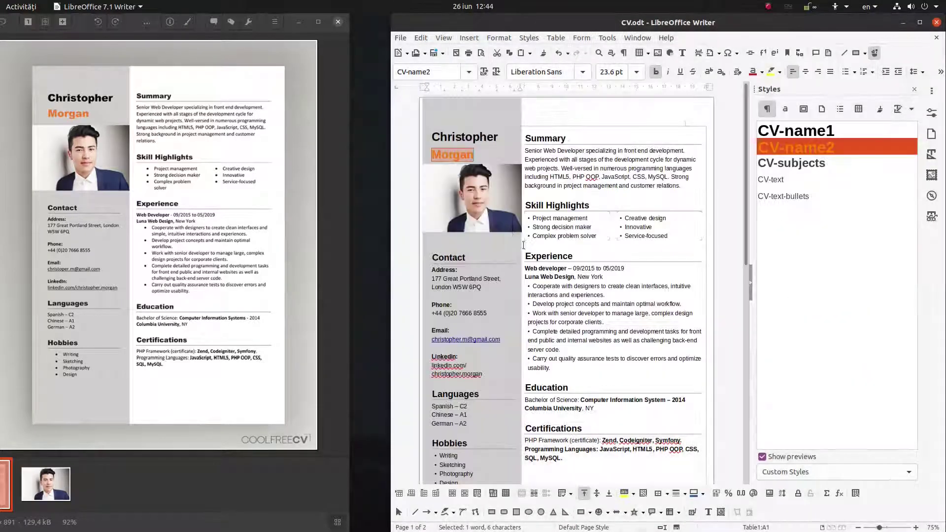
pyautogui.click(489, 191)
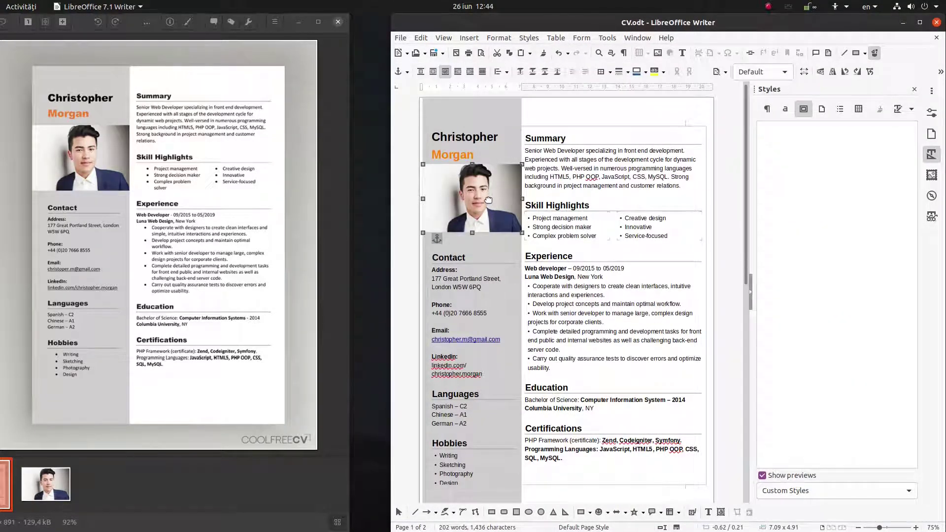
pyautogui.click(447, 162)
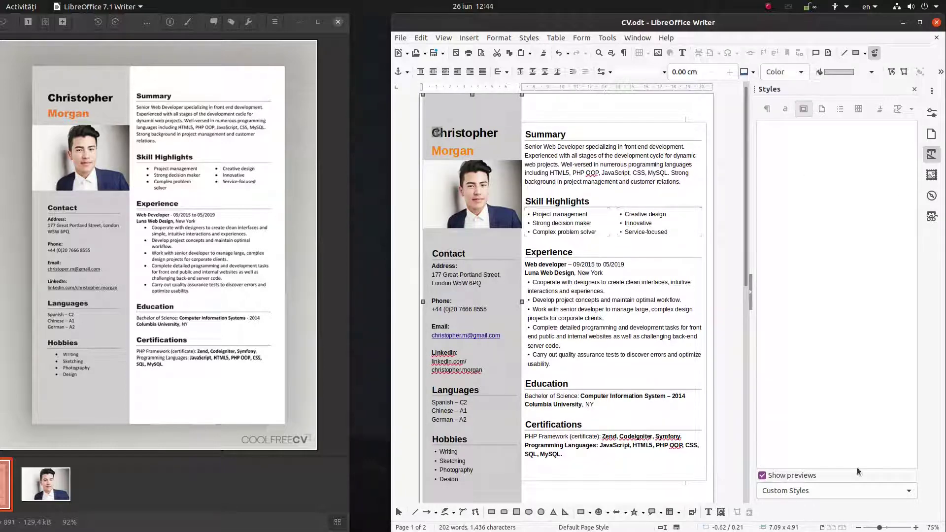
pyautogui.click(828, 494)
pyautogui.click(827, 494)
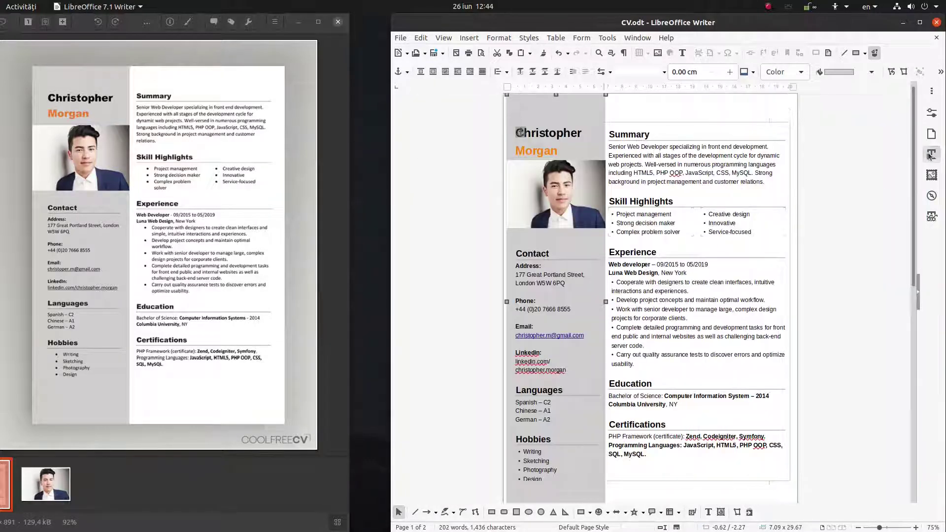
pyautogui.click(808, 491)
pyautogui.click(793, 442)
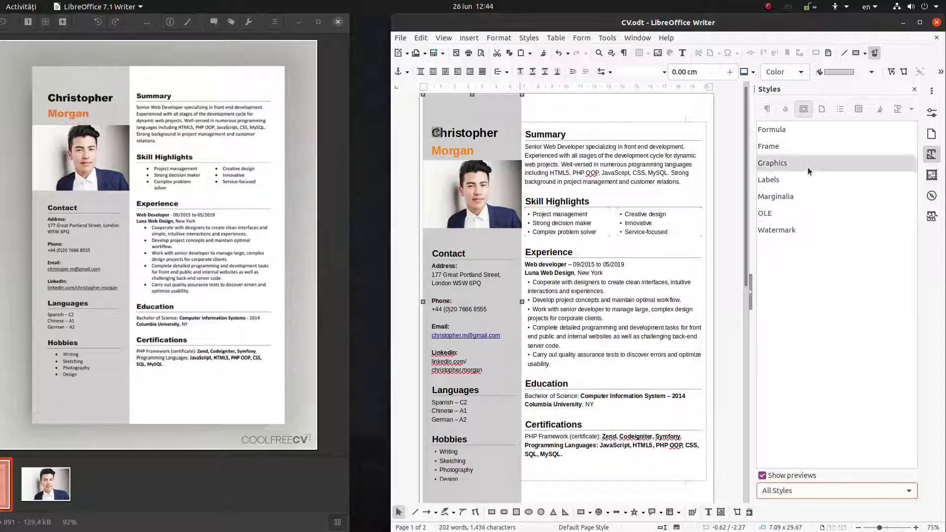
pyautogui.click(788, 490)
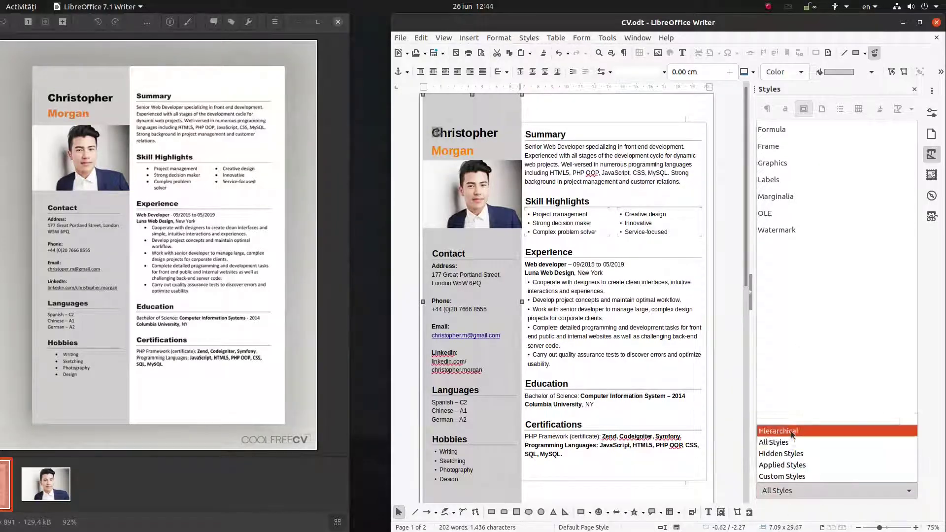
pyautogui.click(791, 442)
# Return the cursor to the Summary text and list only the custom paragraph styles.
pyautogui.click(654, 164)
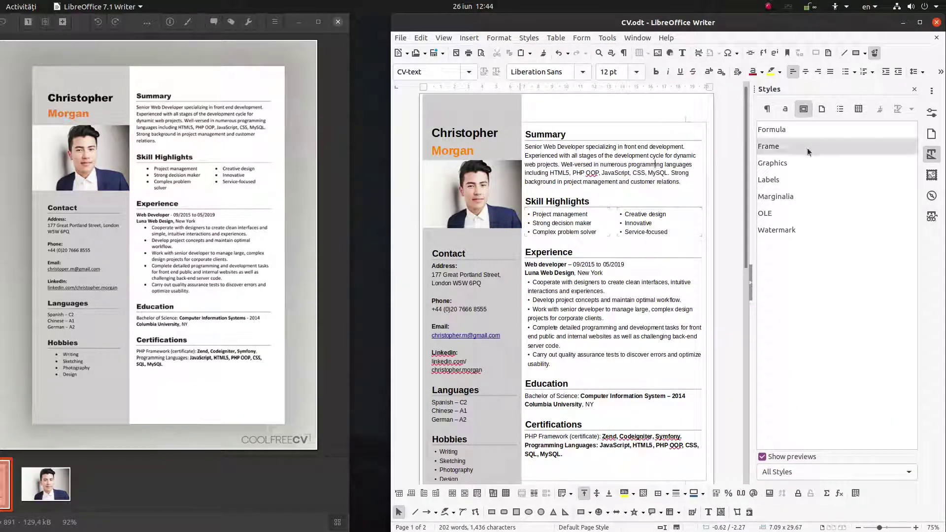
pyautogui.click(768, 109)
pyautogui.scroll(-3, 782, 433)
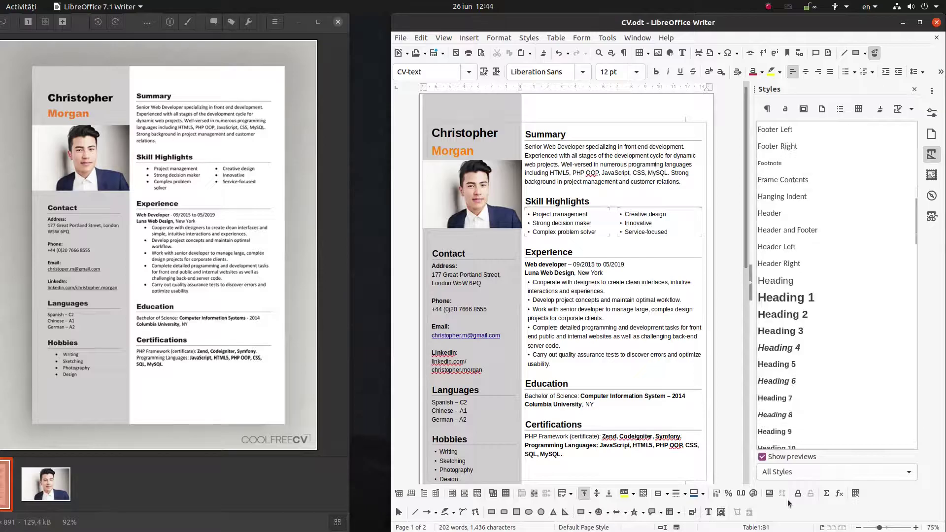
pyautogui.click(788, 472)
pyautogui.click(788, 371)
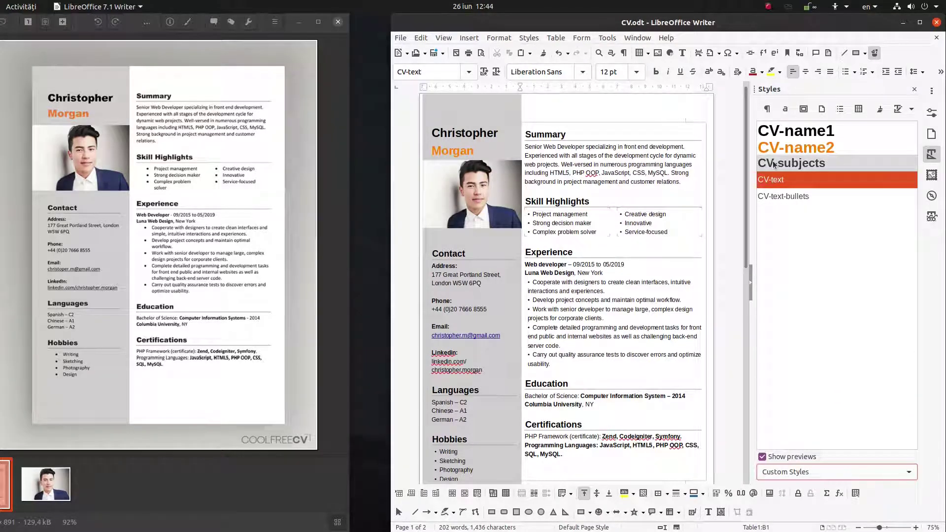
# Set the spacing below the paragraph to 0.41 cm in the CV-name2 style.
pyautogui.rightClick(781, 146)
pyautogui.click(790, 168)
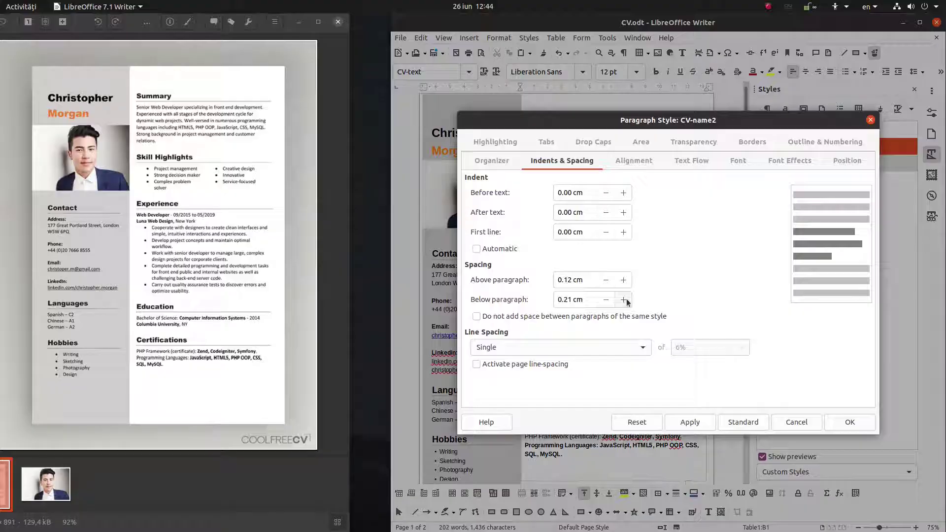
pyautogui.doubleClick(624, 300)
pyautogui.click(679, 418)
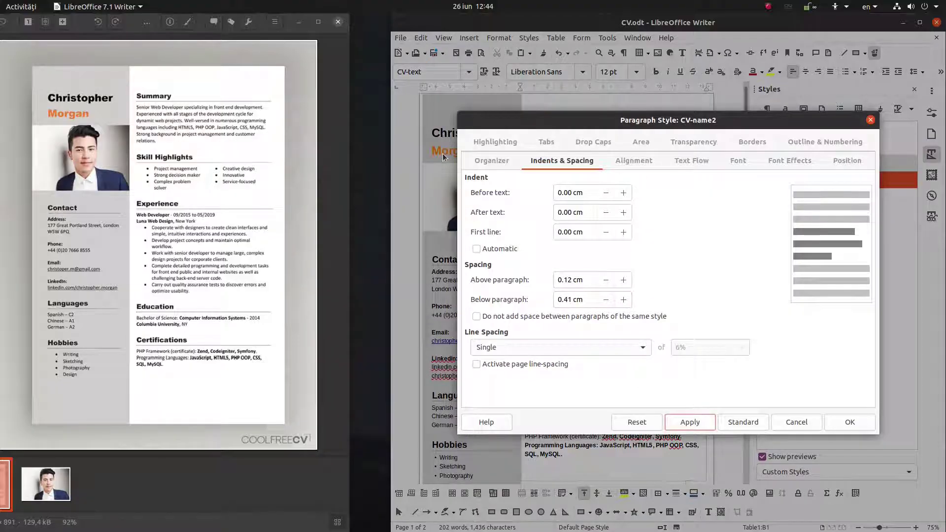
pyautogui.click(849, 422)
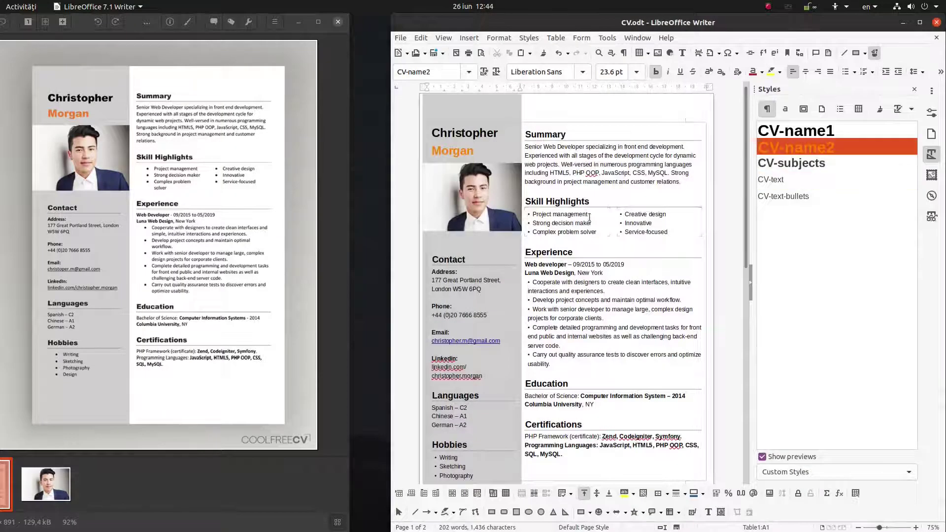
pyautogui.press('Delete')
pyautogui.press('Return')
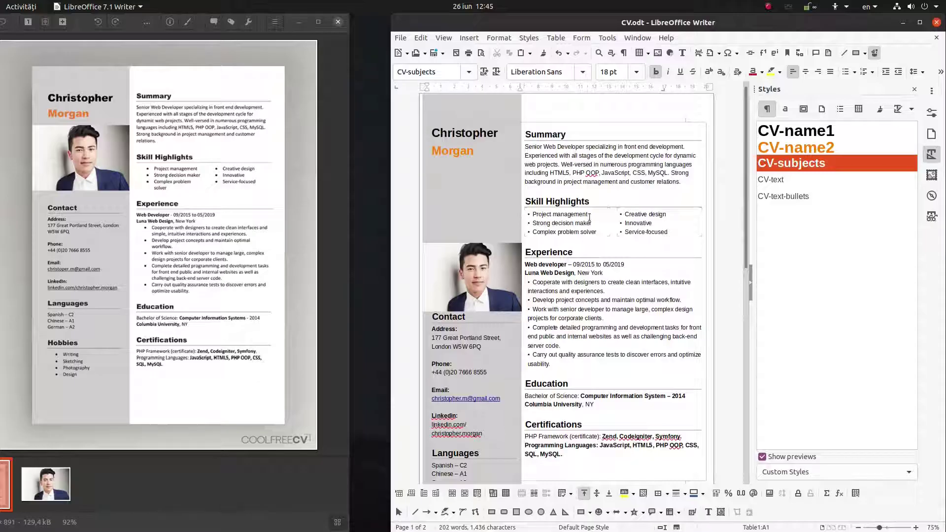
pyautogui.hotkey('ctrl', 'z')
pyautogui.hotkey('ctrl', 'z')
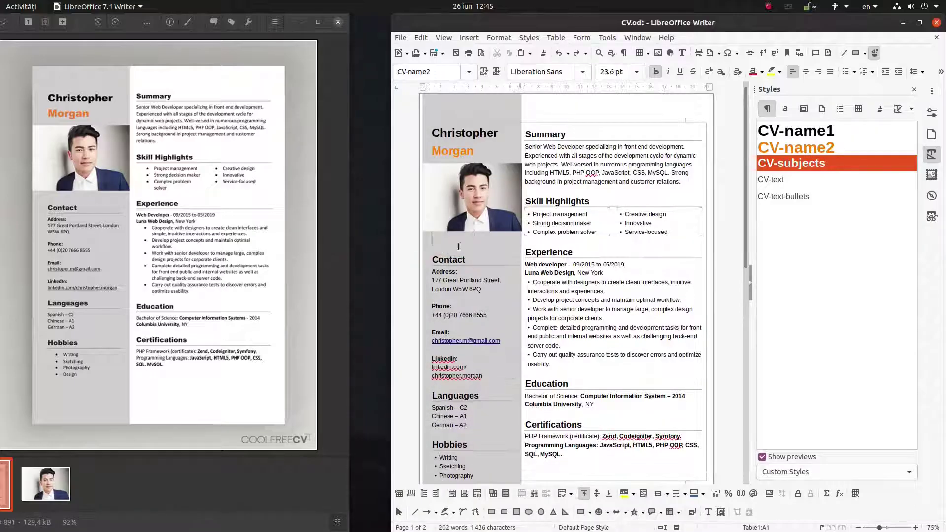
# Reduce the font size of the empty line between the photo and the Contact heading to 7 pt.
pyautogui.click(636, 71)
pyautogui.click(624, 98)
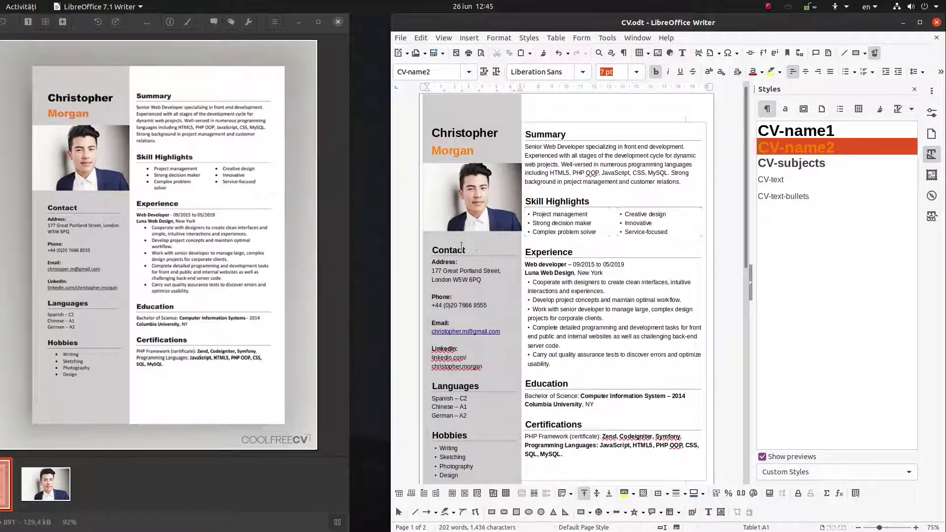
pyautogui.click(450, 242)
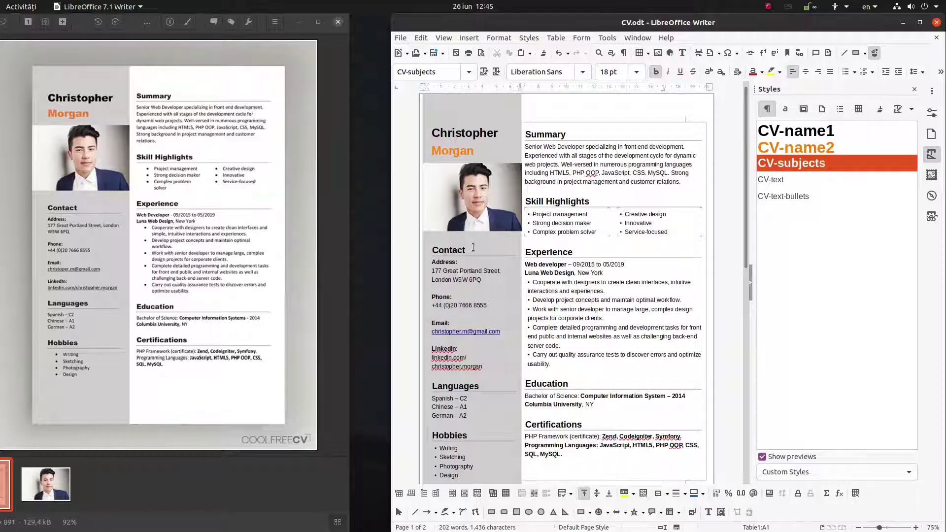
# Turn on formatting marks and check the end of the table and the empty paragraph on the second page.
pyautogui.scroll(-4, 467, 253)
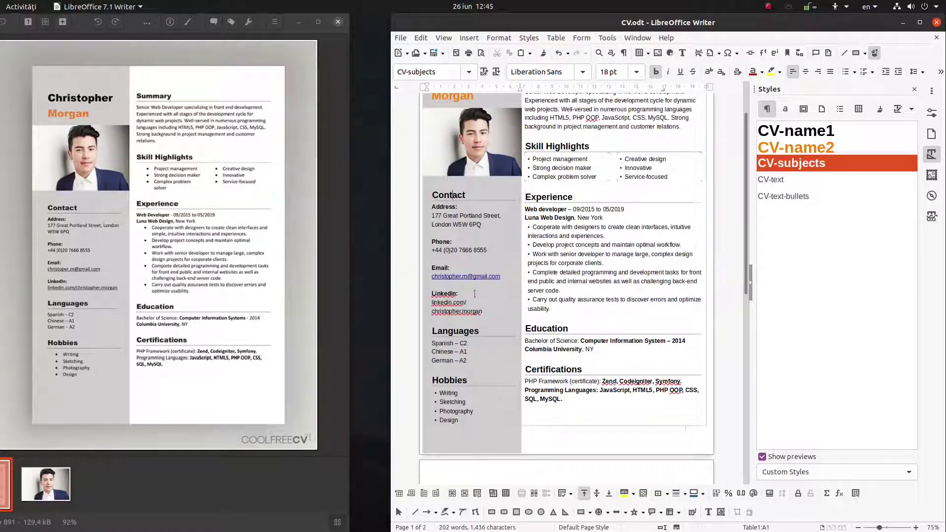
pyautogui.scroll(-2, 528, 402)
pyautogui.click(481, 421)
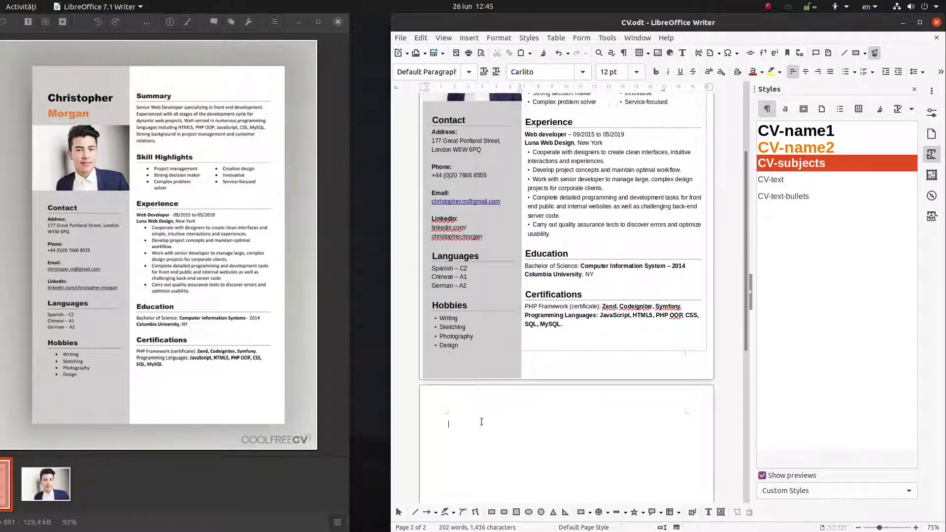
pyautogui.click(565, 339)
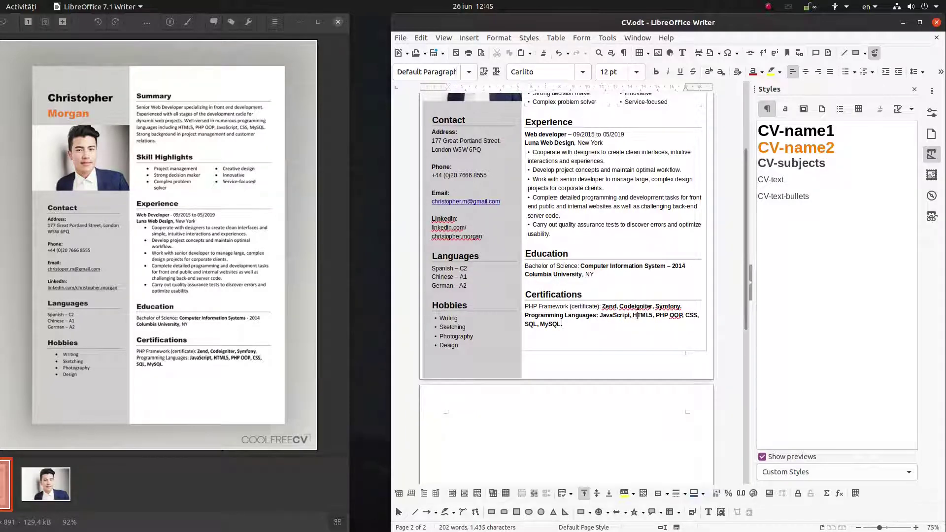
pyautogui.scroll(-8, 539, 335)
pyautogui.click(443, 37)
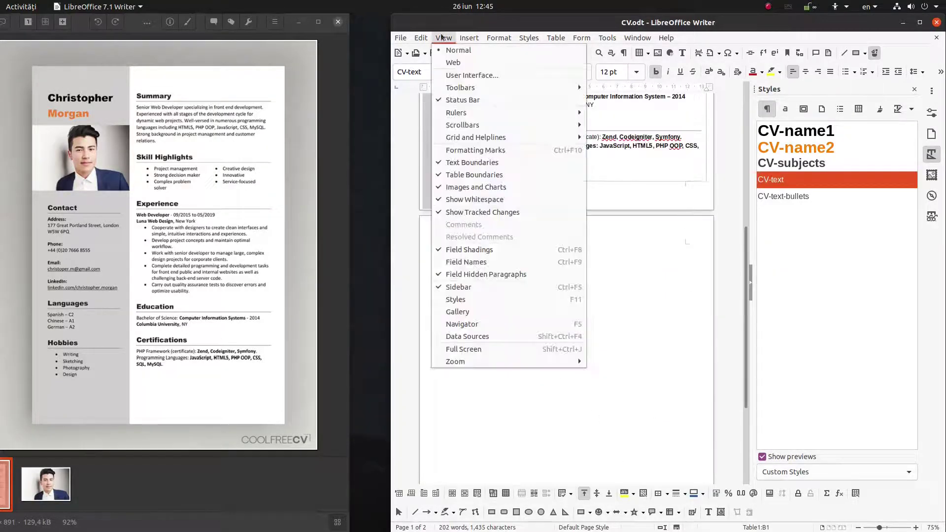
pyautogui.click(458, 154)
pyautogui.click(464, 251)
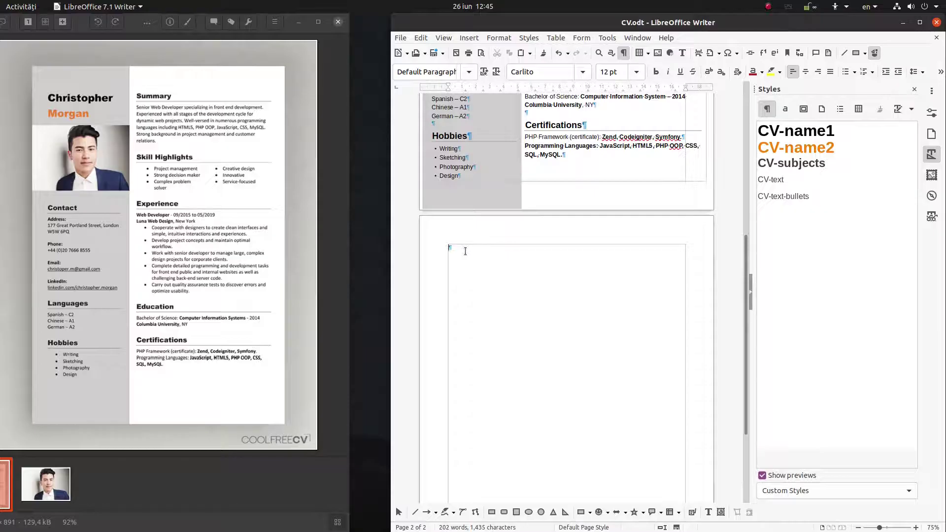
pyautogui.click(552, 174)
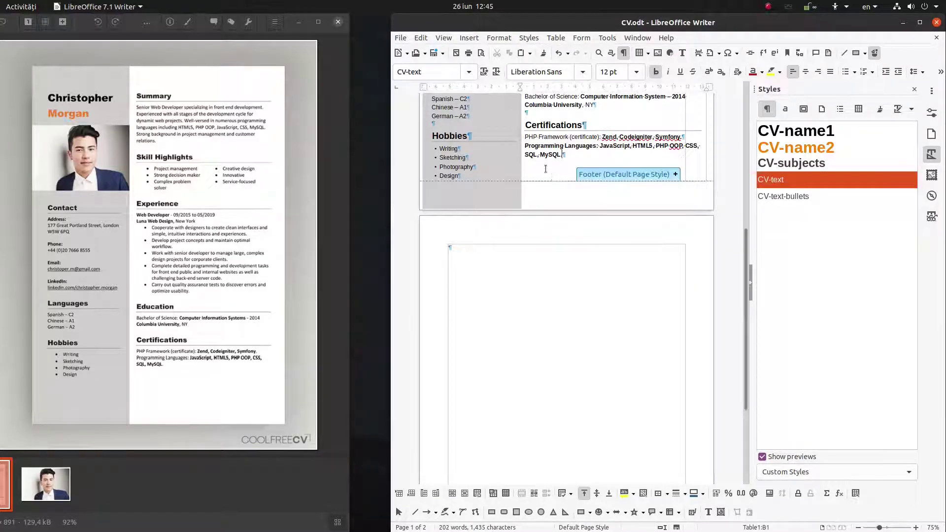
# Examine the lower end of the grey rectangle, the page break and the overall layout of the first page.
pyautogui.scroll(5, 542, 177)
pyautogui.click(466, 315)
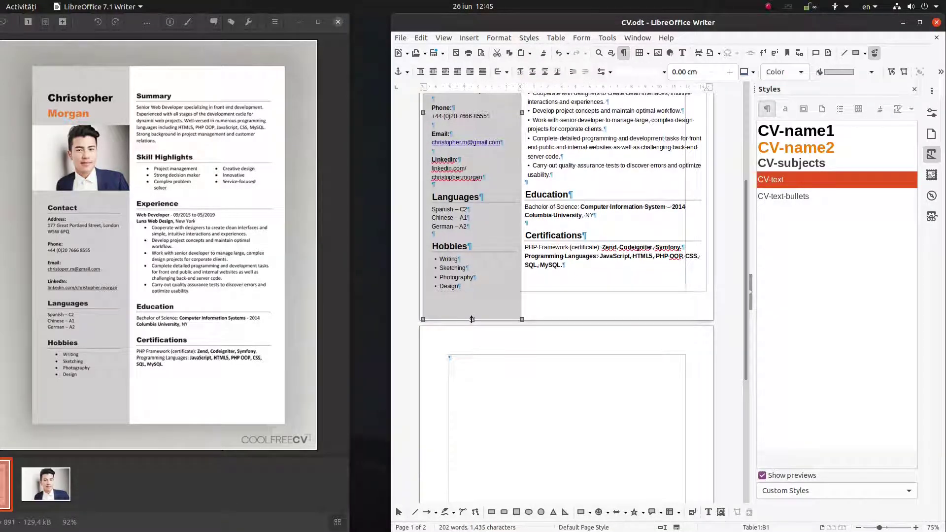
pyautogui.scroll(-10, 610, 348)
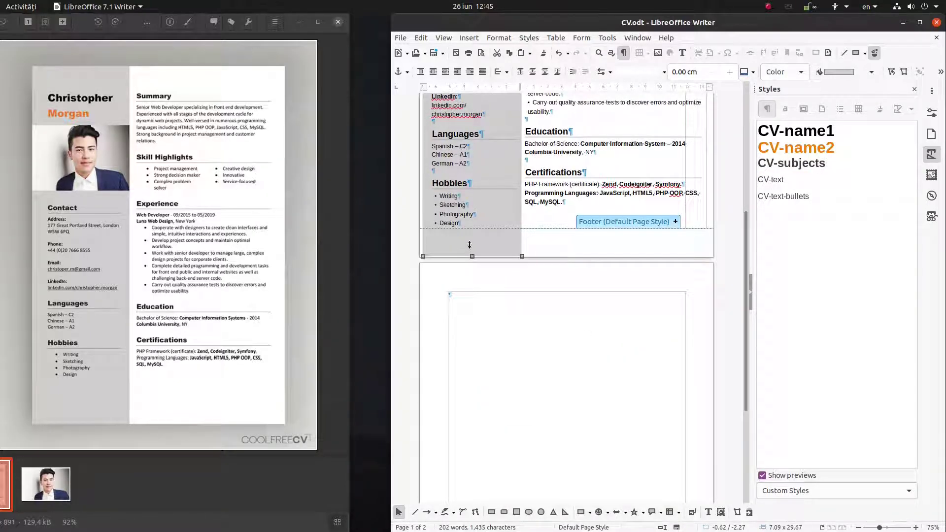
pyautogui.click(545, 247)
pyautogui.scroll(10, 566, 295)
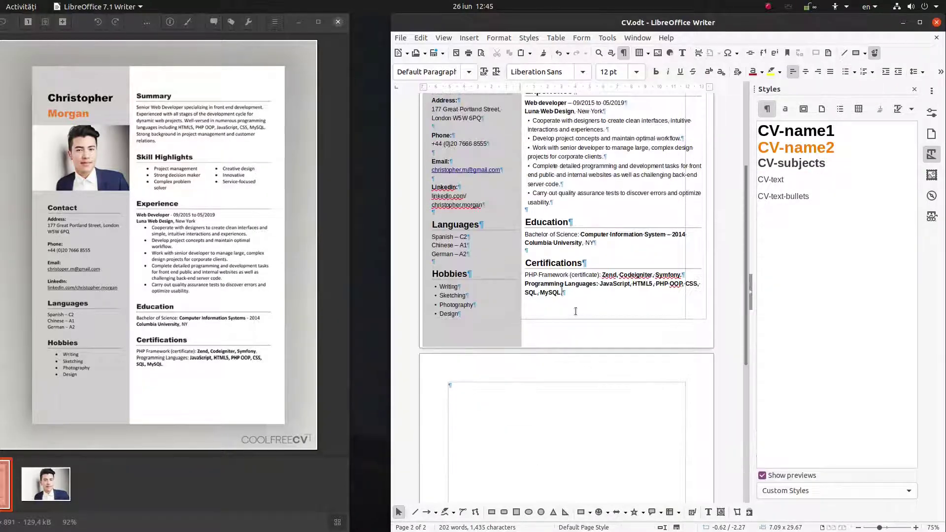
pyautogui.click(660, 231)
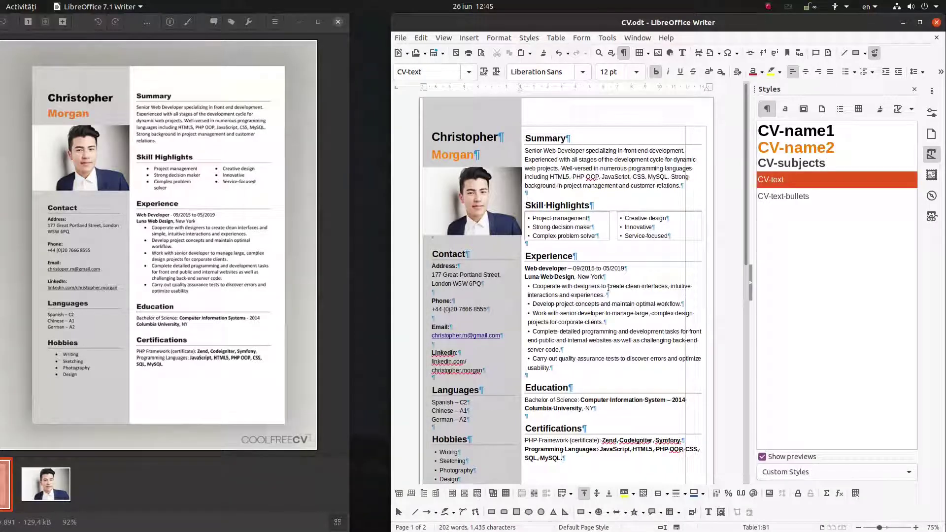
pyautogui.scroll(-3, 593, 303)
pyautogui.scroll(3, 591, 302)
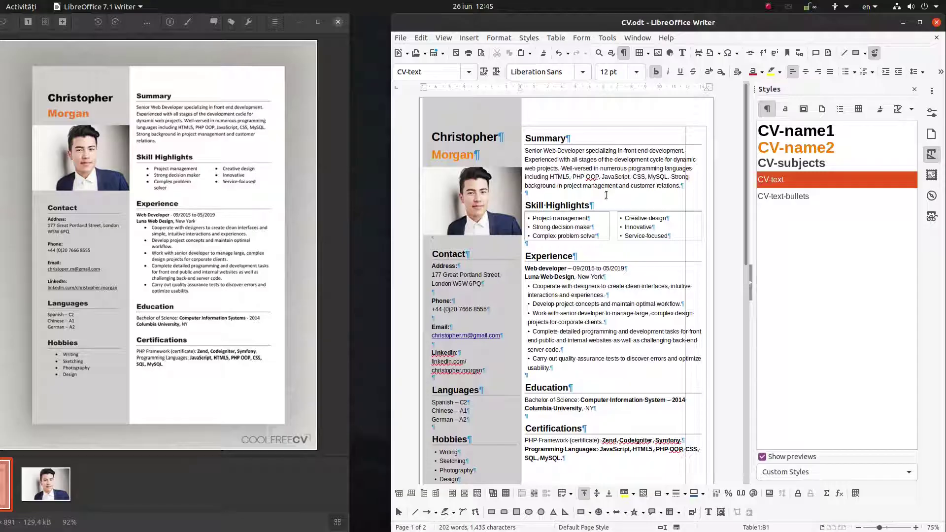
# Hide the styles list and review the CV's first page in print preview.
pyautogui.click(914, 89)
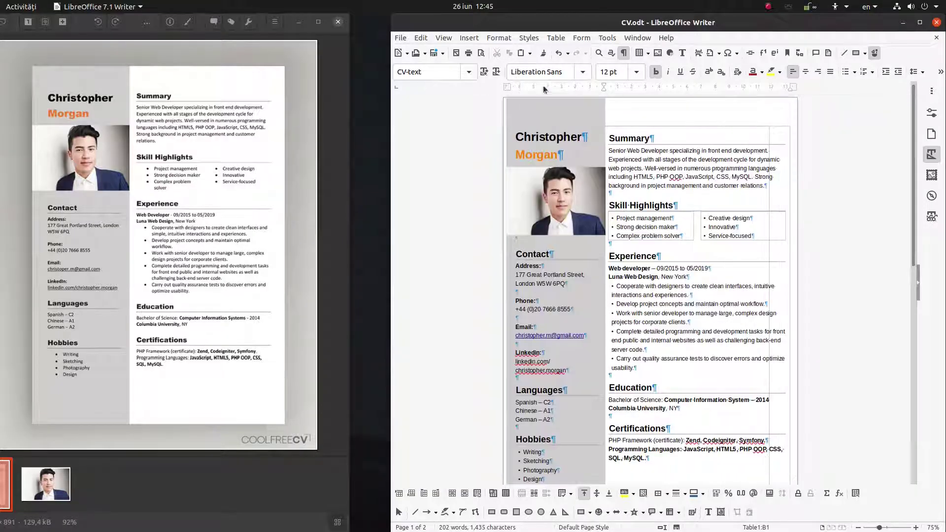
pyautogui.click(481, 54)
pyautogui.scroll(2, 502, 191)
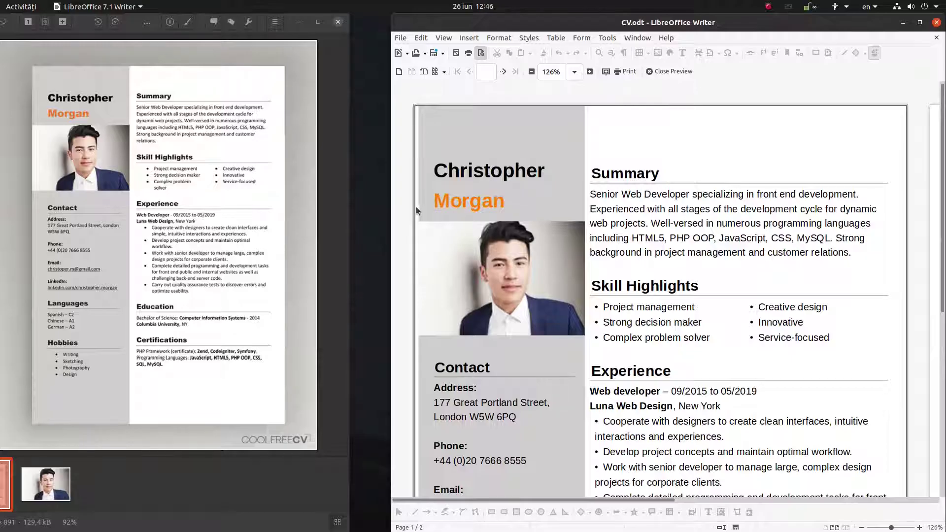
pyautogui.scroll(-5, 417, 210)
pyautogui.scroll(5, 422, 259)
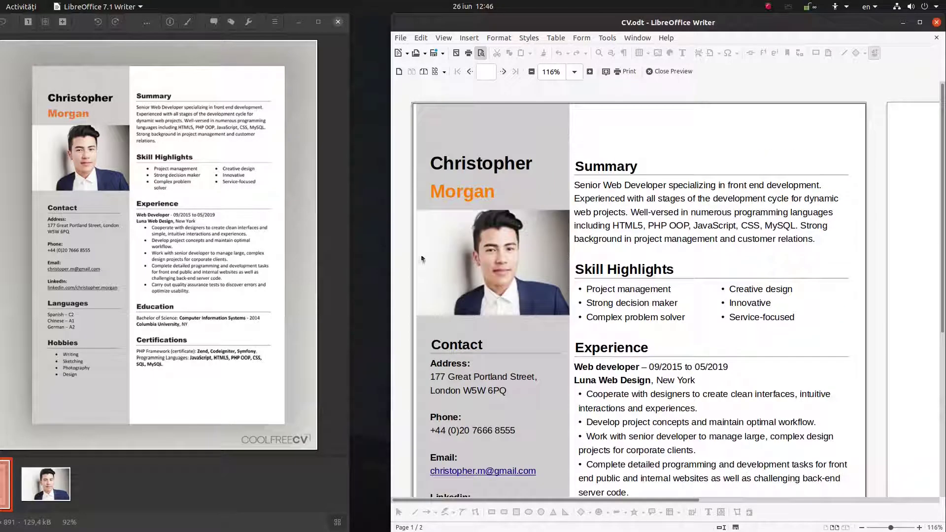
pyautogui.click(684, 72)
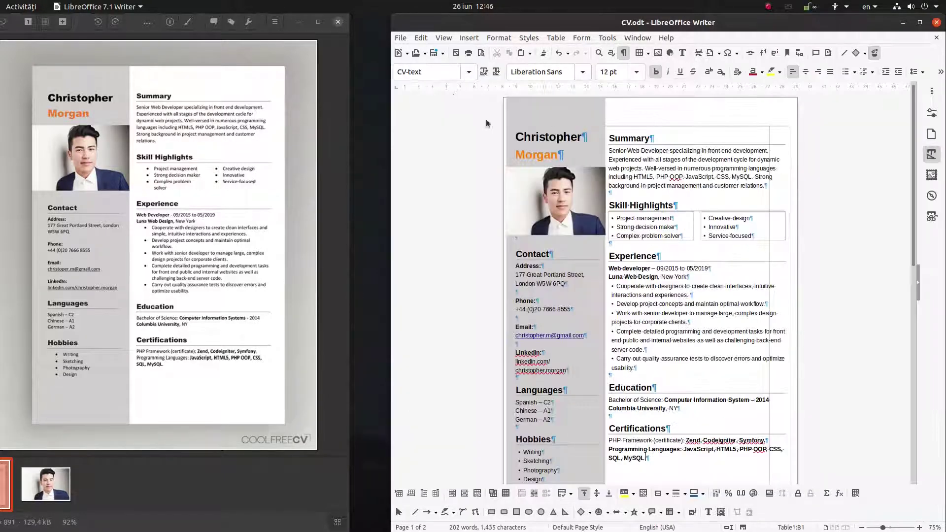
# Export only page 1 of the document as a PDF named CV on the Desktop.
pyautogui.click(456, 53)
pyautogui.click(397, 50)
pyautogui.click(400, 38)
pyautogui.moveTo(449, 239)
pyautogui.click(557, 237)
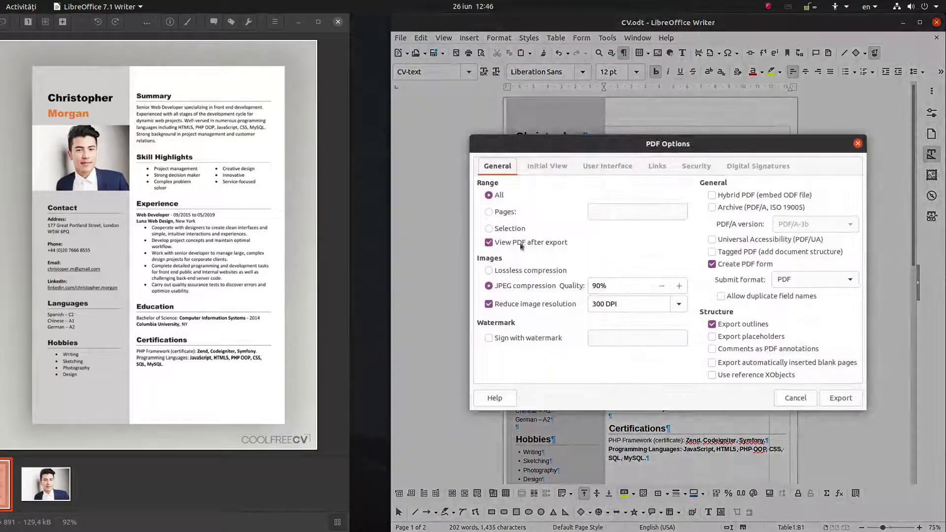
pyautogui.click(623, 212)
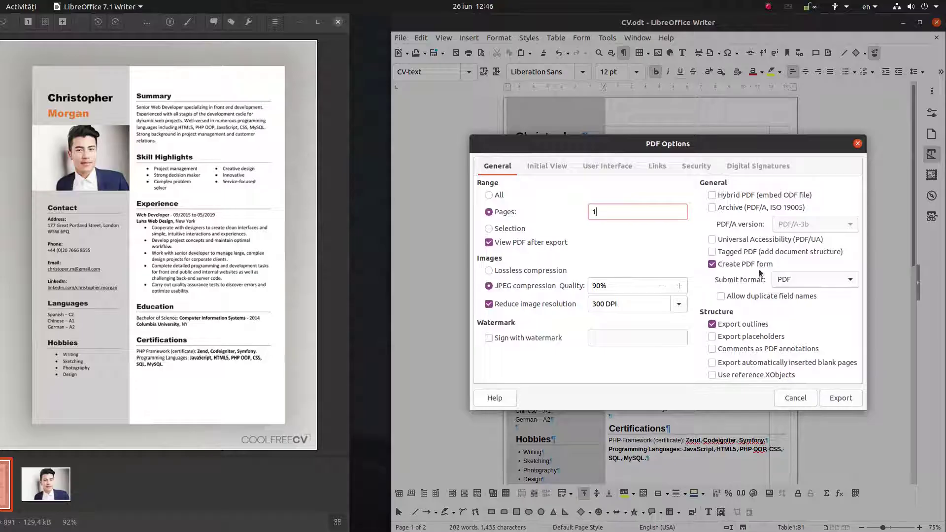
pyautogui.click(840, 398)
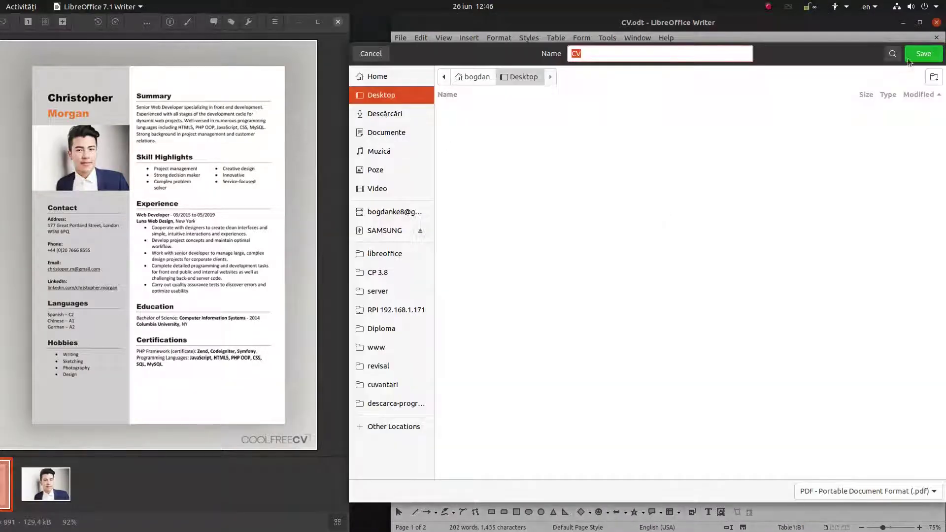
pyautogui.click(908, 57)
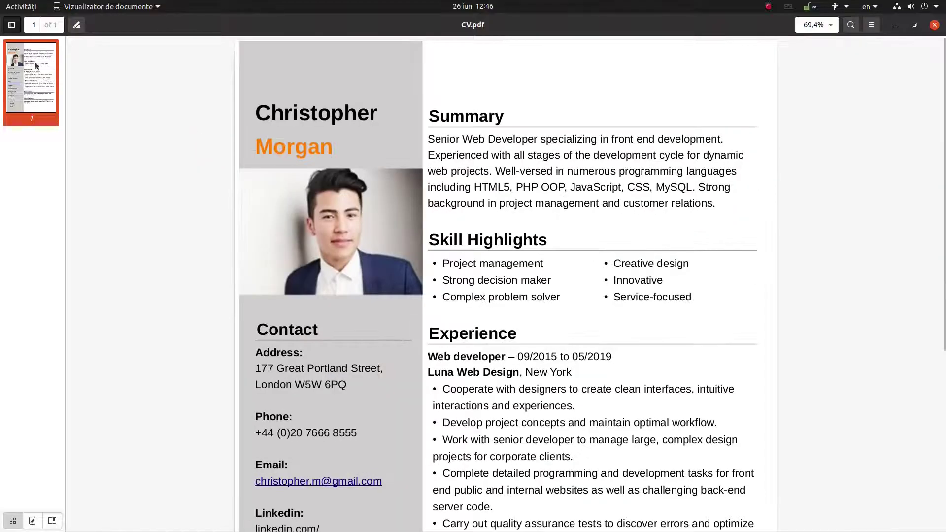
# Place the exported PDF beside the reference image, compare the whole page with it and close the PDF.
pyautogui.moveTo(476, 75); pyautogui.dragTo(945, 123)
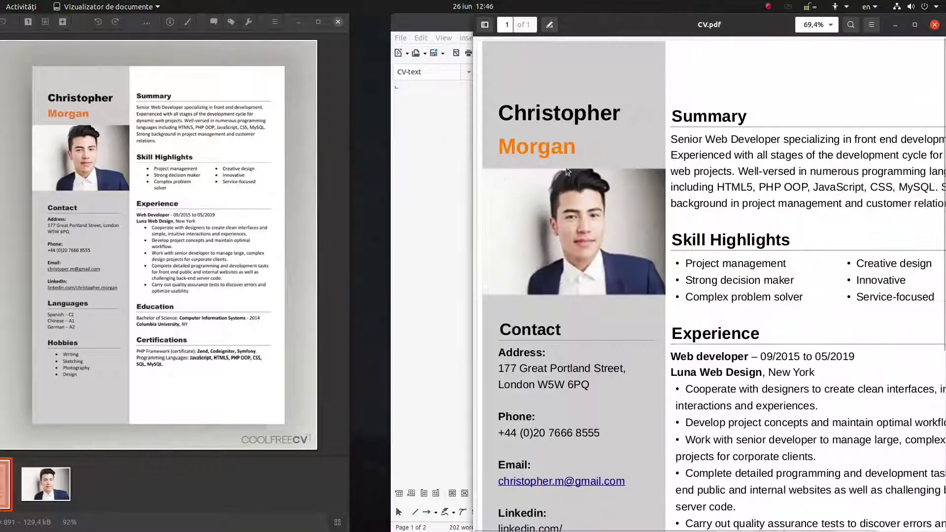
pyautogui.moveTo(474, 180); pyautogui.dragTo(387, 179)
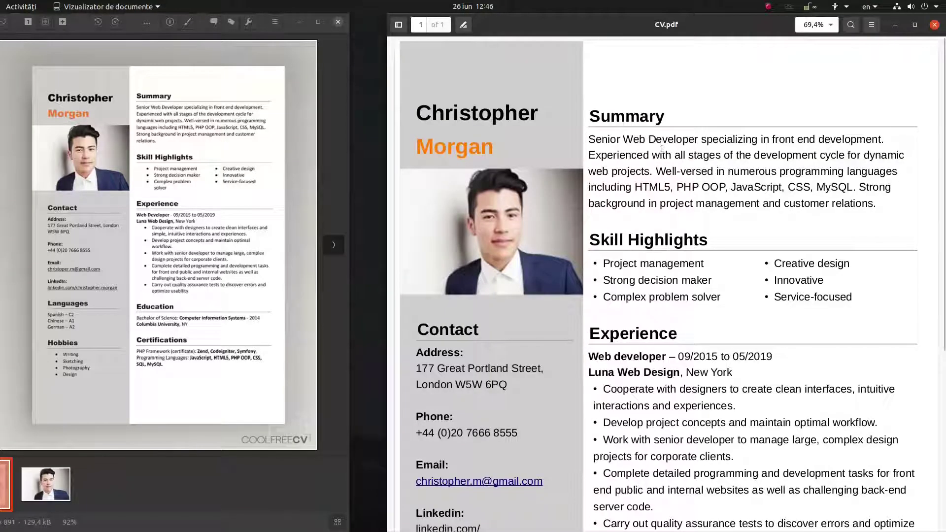
pyautogui.scroll(-3, 662, 149)
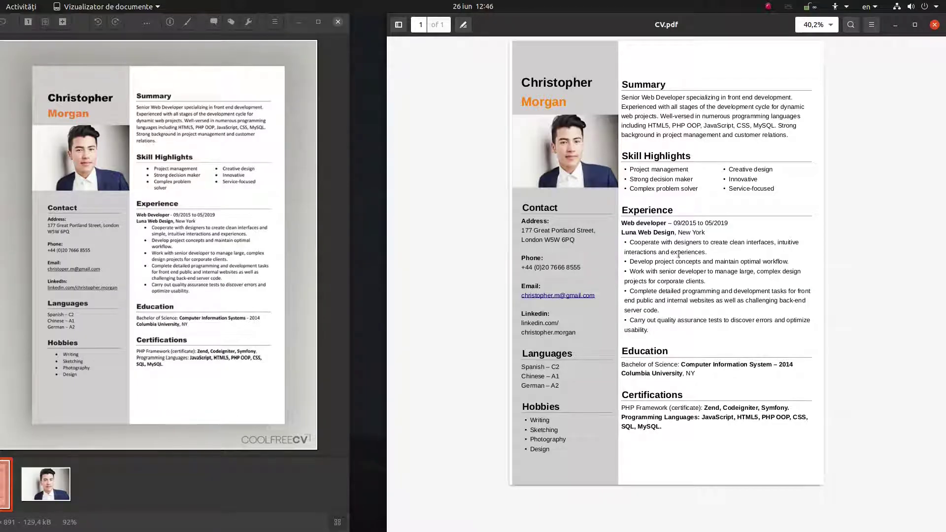
pyautogui.click(935, 25)
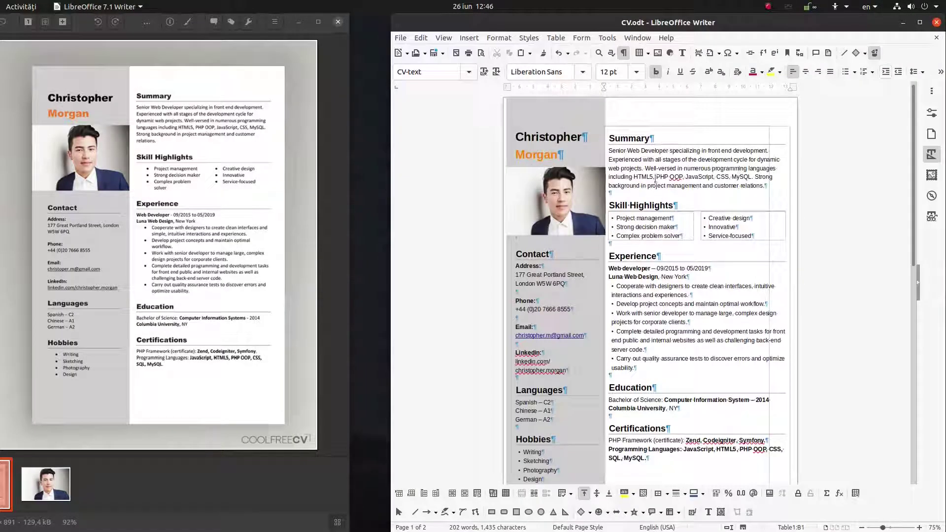
# Extend the grey rectangle and the photo to the page's left edge, making both about 7.35 cm wide.
pyautogui.click(560, 156)
pyautogui.moveTo(506, 305); pyautogui.dragTo(503, 306)
pyautogui.click(528, 183)
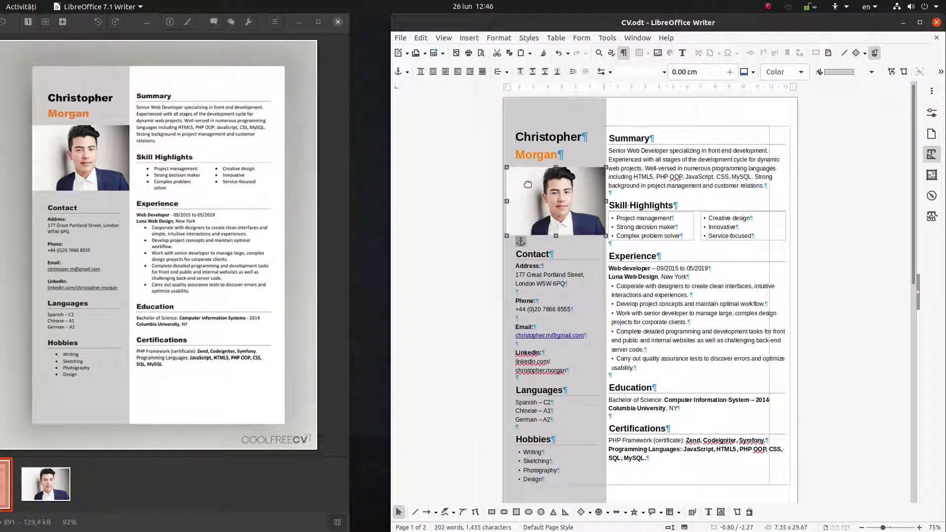
pyautogui.click(600, 206)
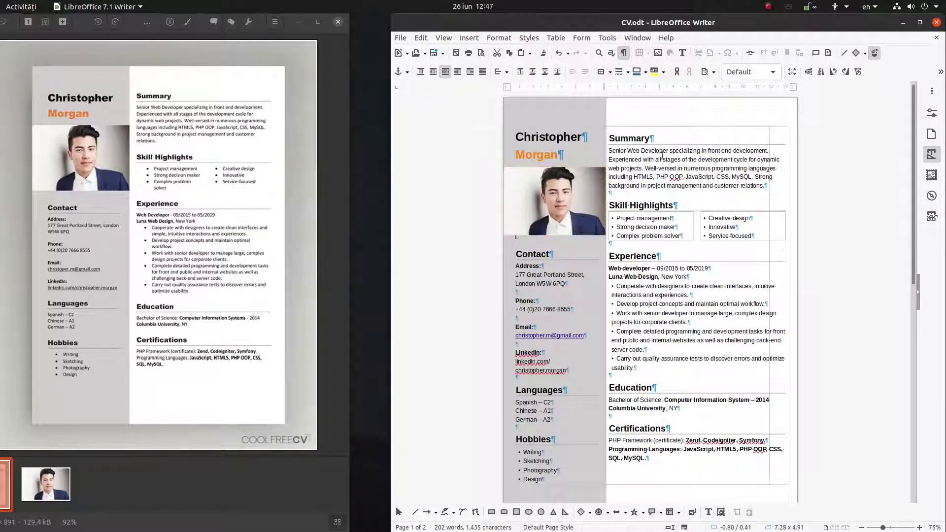
pyautogui.scroll(5, 599, 205)
pyautogui.click(624, 345)
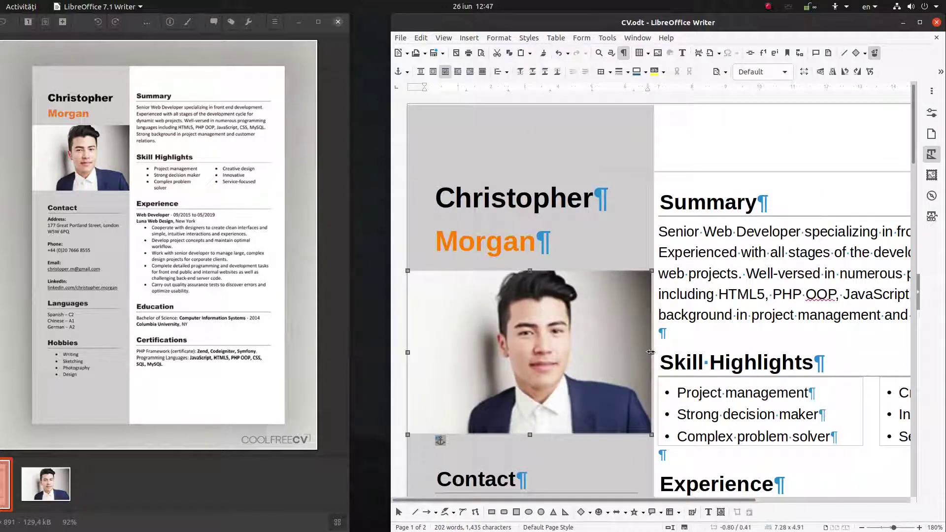
pyautogui.moveTo(651, 353); pyautogui.dragTo(653, 353)
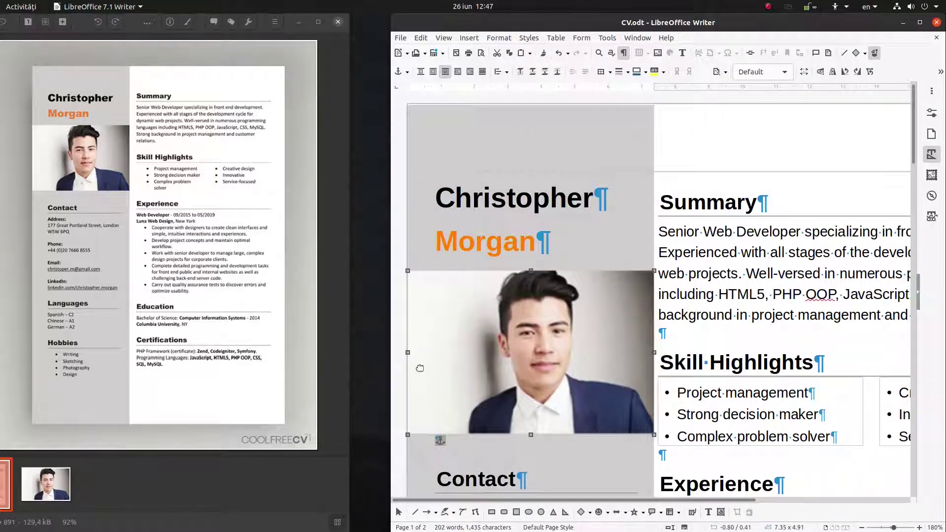
pyautogui.moveTo(601, 315); pyautogui.dragTo(601, 330)
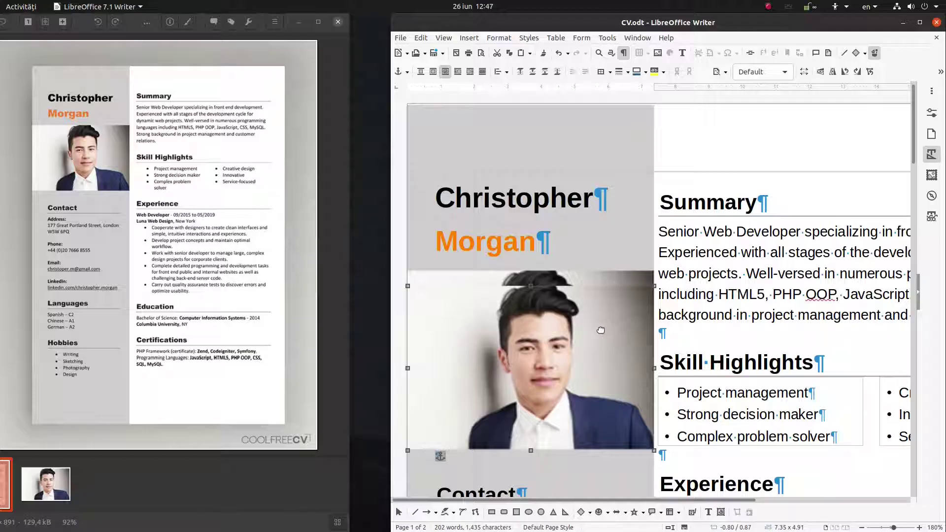
pyautogui.hotkey('alt', 'Up')
pyautogui.moveTo(546, 345); pyautogui.dragTo(598, 280)
pyautogui.hotkey('ctrl', 'z')
pyautogui.click(677, 294)
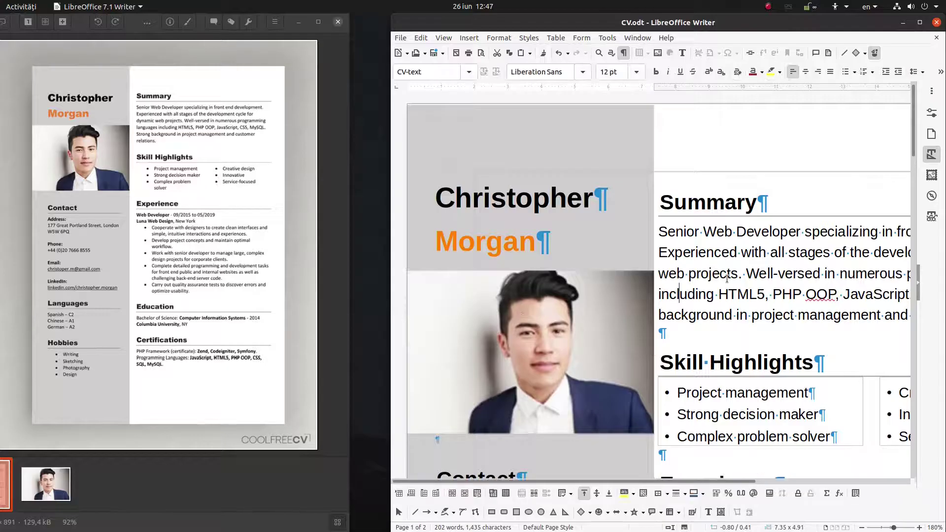
# Export only page 1 as a PDF again, replacing the existing CV.pdf on the Desktop.
pyautogui.click(401, 37)
pyautogui.moveTo(422, 236)
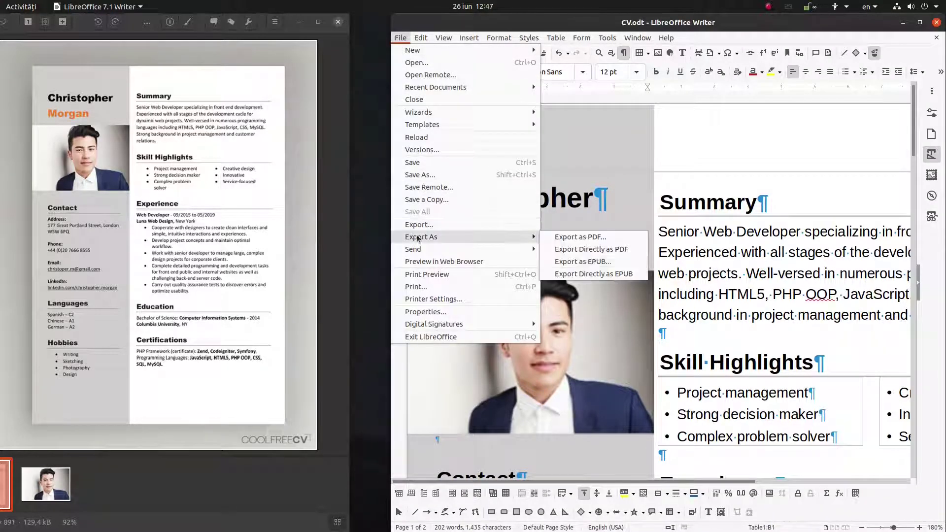
pyautogui.click(576, 237)
pyautogui.click(594, 213)
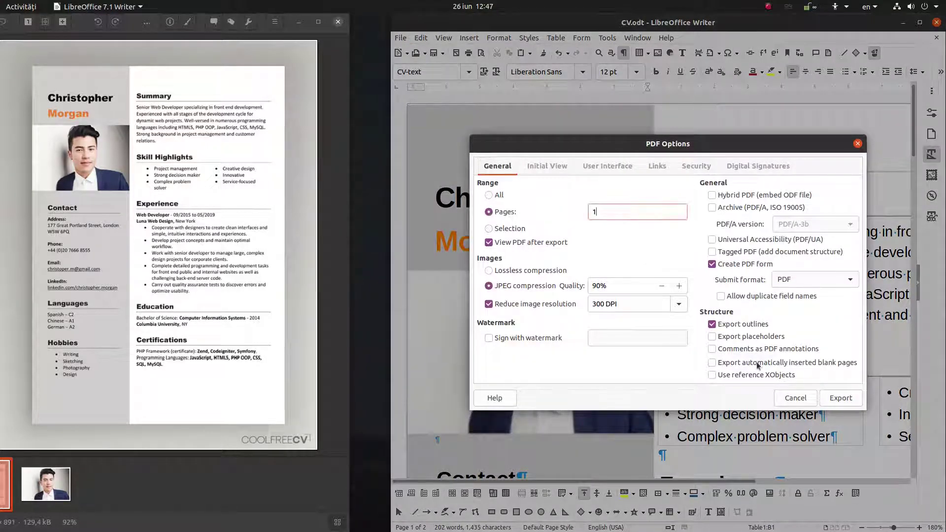
pyautogui.click(840, 398)
pyautogui.click(923, 54)
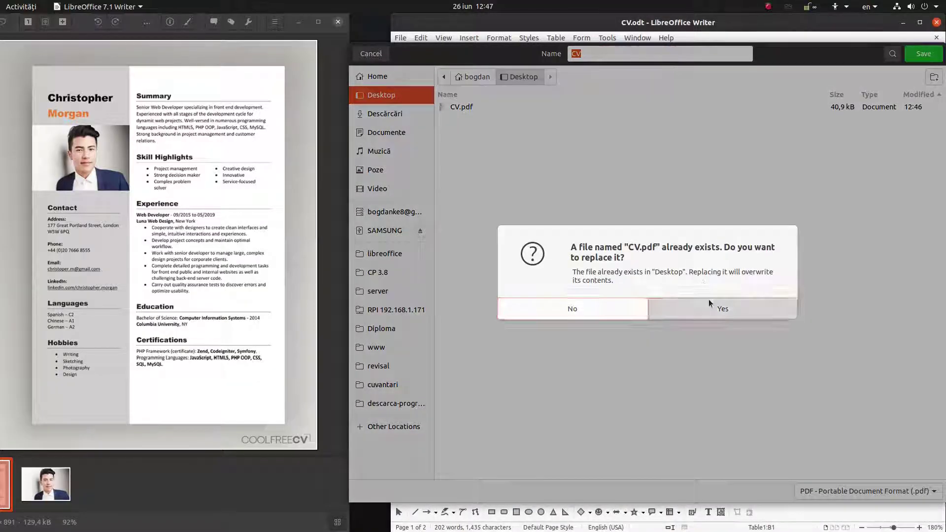
pyautogui.click(708, 303)
# Inspect the replaced CV.pdf up close and as a whole page against the reference image and close it.
pyautogui.keyDown('ctrl'); pyautogui.scroll(2, 692, 223); pyautogui.keyUp('ctrl')
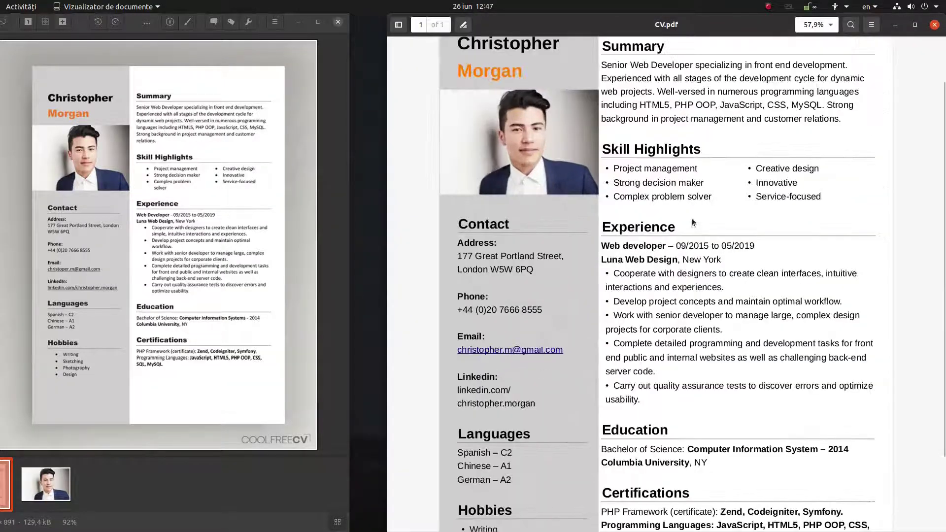
pyautogui.keyDown('ctrl'); pyautogui.scroll(-4, 690, 218); pyautogui.keyUp('ctrl')
pyautogui.keyDown('ctrl'); pyautogui.scroll(1, 691, 80); pyautogui.keyUp('ctrl')
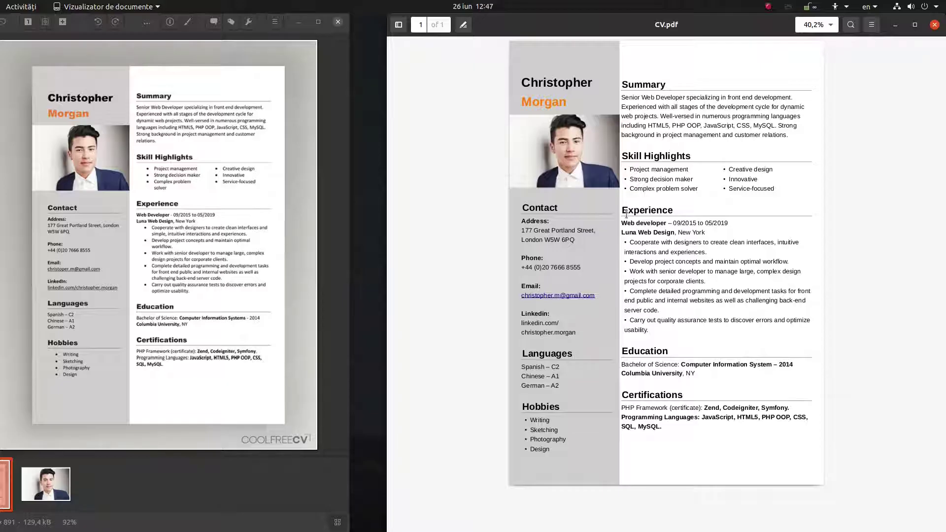
pyautogui.click(932, 26)
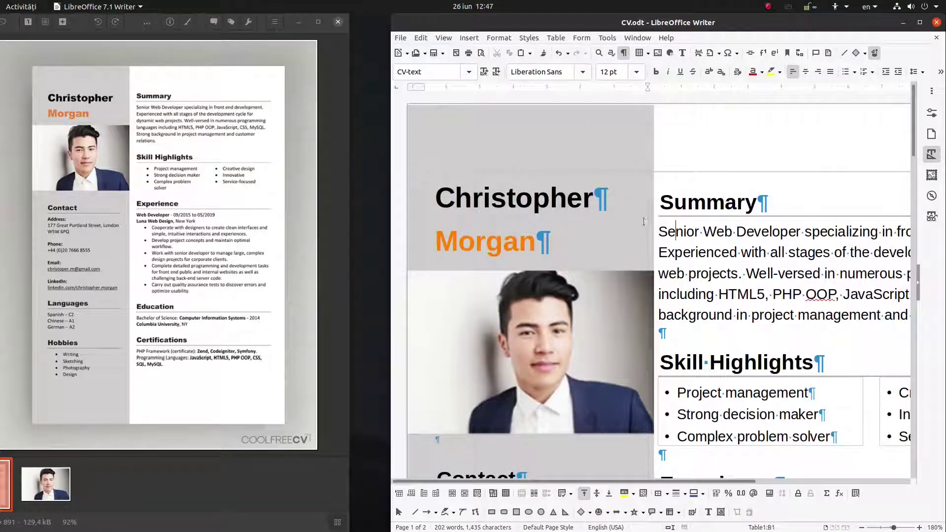
# Narrow the grey rectangle to about 7.03 cm and move the divider between the table's two main columns slightly to the right.
pyautogui.scroll(-5, 639, 303)
pyautogui.click(642, 381)
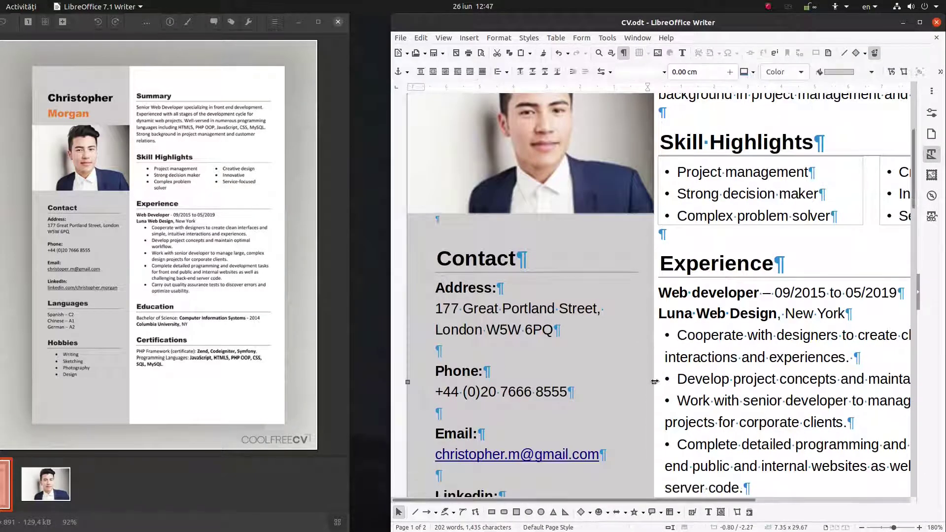
pyautogui.moveTo(643, 381); pyautogui.dragTo(658, 358)
pyautogui.click(654, 358)
pyautogui.click(643, 361)
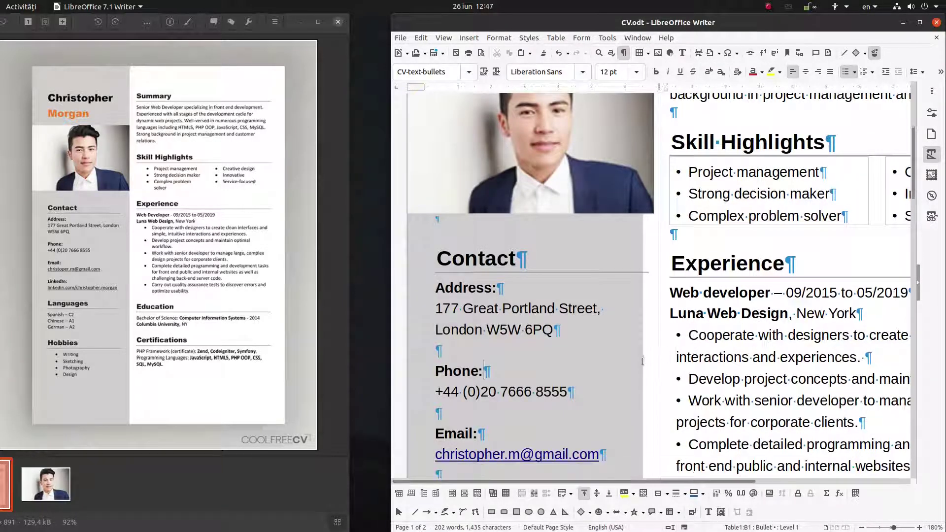
# Widen the grey rectangle to about 7.45 cm so that its right edge meets the table's column divider.
pyautogui.scroll(-9, 643, 365)
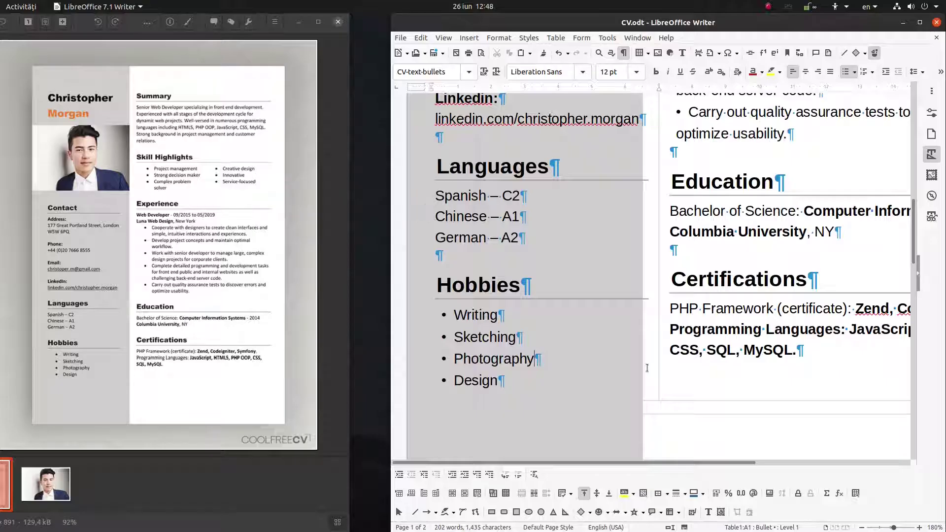
pyautogui.keyDown('ctrl'); pyautogui.scroll(-5, 643, 367); pyautogui.keyUp('ctrl')
pyautogui.click(580, 328)
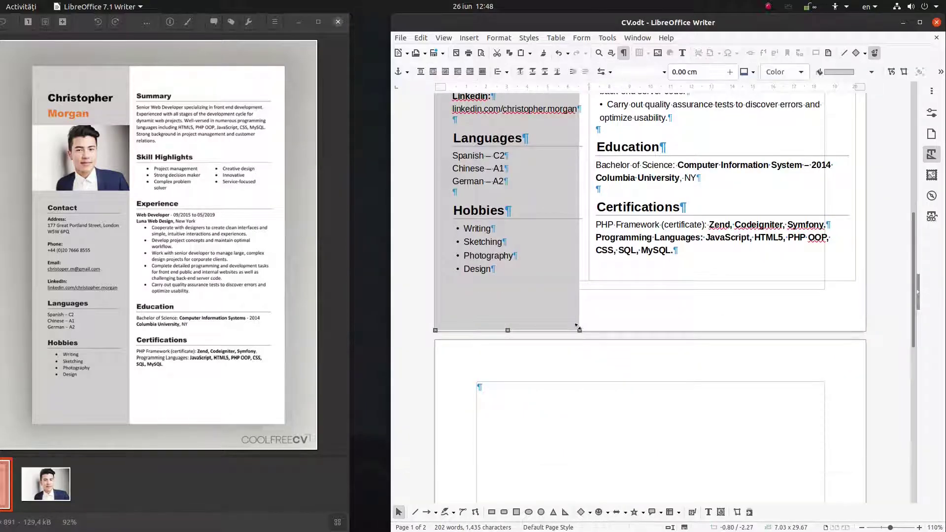
pyautogui.scroll(8, 635, 276)
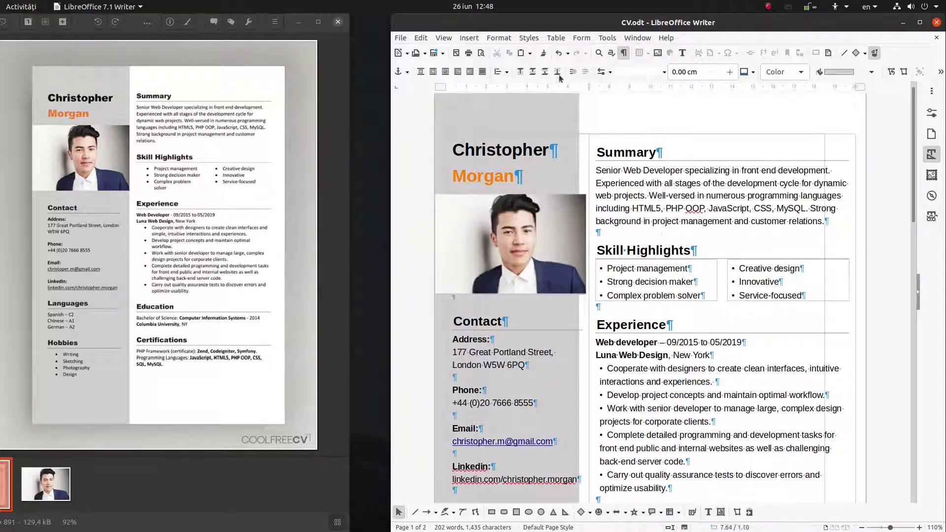
pyautogui.hotkey('ctrl', 'z')
pyautogui.moveTo(579, 404); pyautogui.dragTo(588, 402)
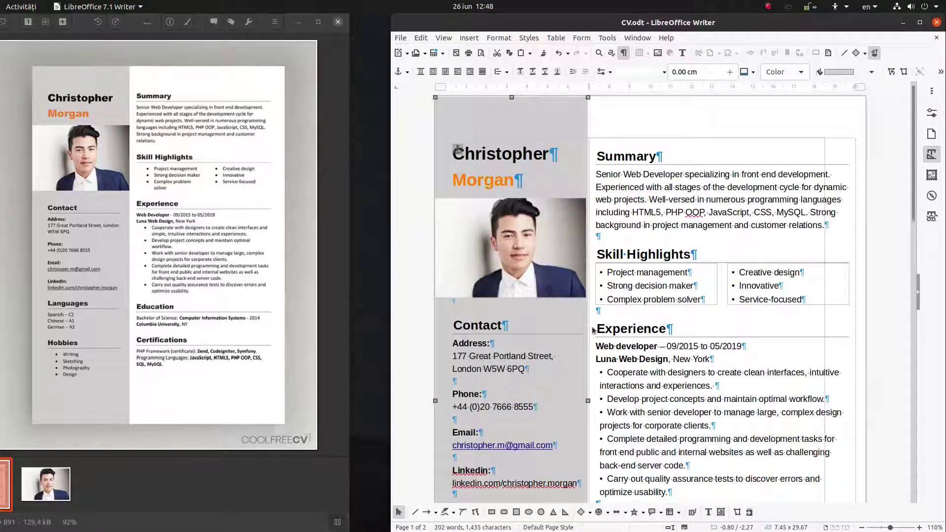
# Widen the photo to about 7.45 cm to match the grey rectangle, keeping its height at 4.91 cm.
pyautogui.click(584, 276)
pyautogui.moveTo(585, 248); pyautogui.dragTo(585, 248)
pyautogui.scroll(8, 646, 324)
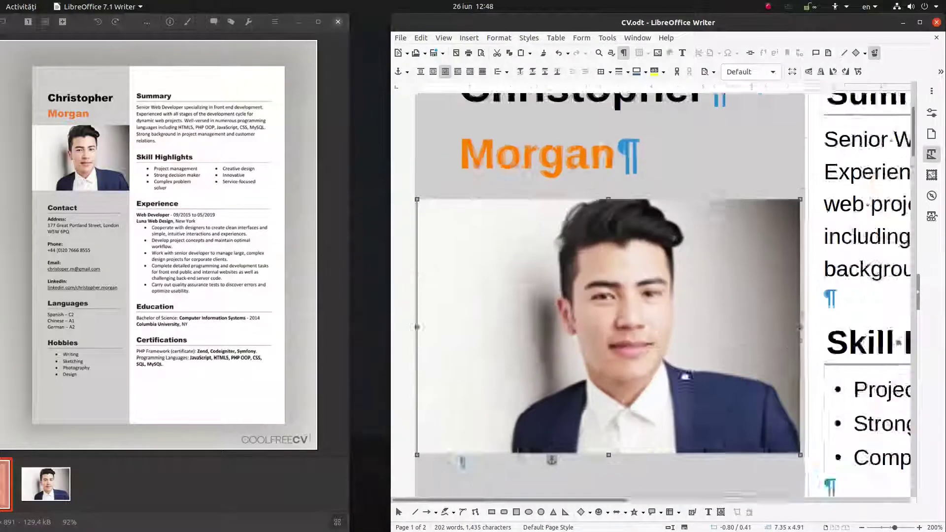
pyautogui.scroll(-1, 702, 348)
pyautogui.moveTo(757, 302); pyautogui.dragTo(761, 302)
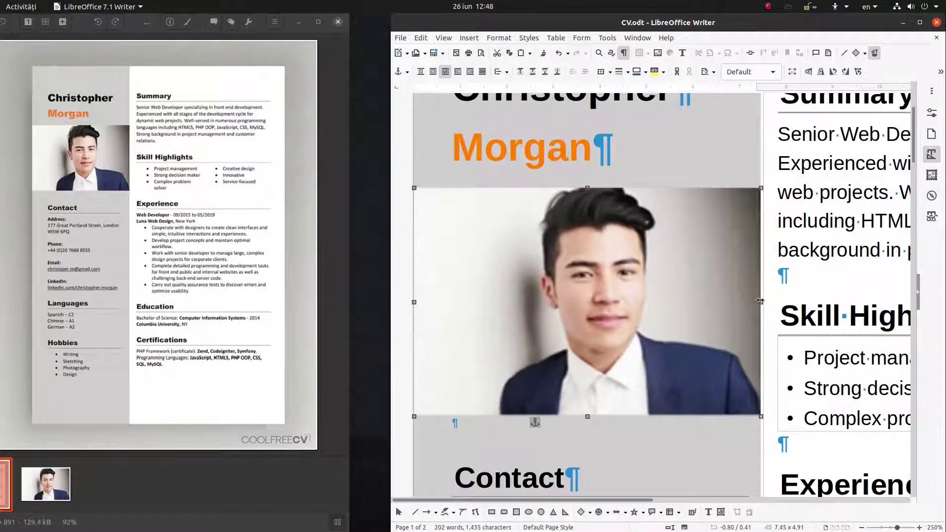
pyautogui.scroll(-4, 772, 279)
pyautogui.keyDown('ctrl'); pyautogui.scroll(-5, 759, 284); pyautogui.keyUp('ctrl')
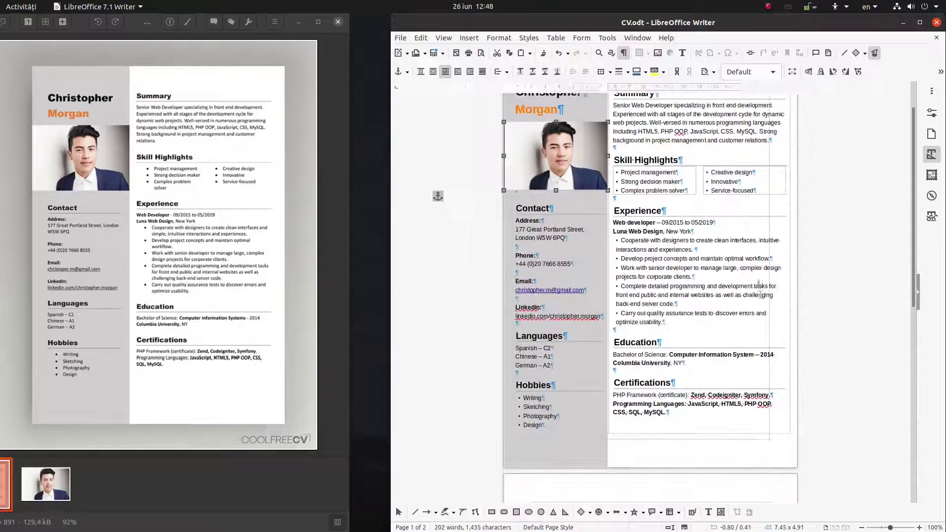
# Save the document and start exporting it as a PDF again.
pyautogui.keyDown('ctrl'); pyautogui.scroll(2, 723, 311); pyautogui.keyUp('ctrl')
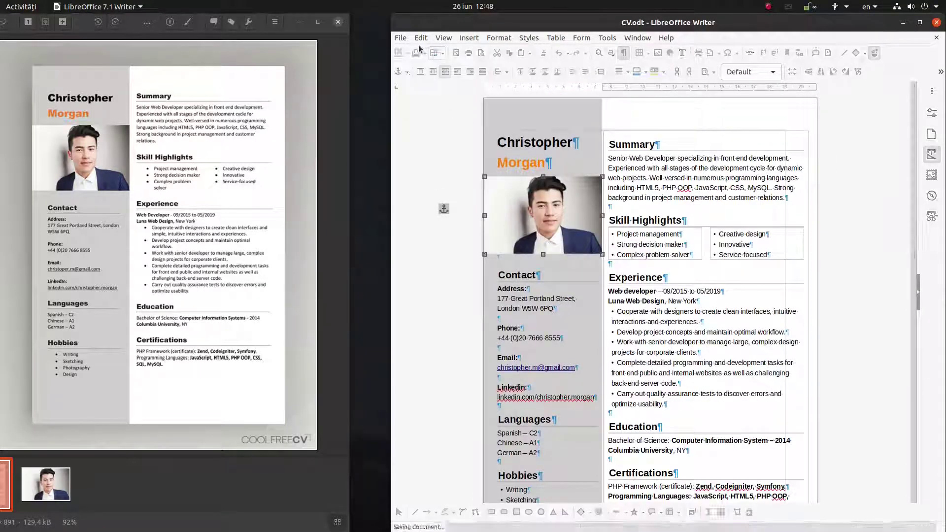
pyautogui.click(400, 38)
pyautogui.moveTo(539, 243)
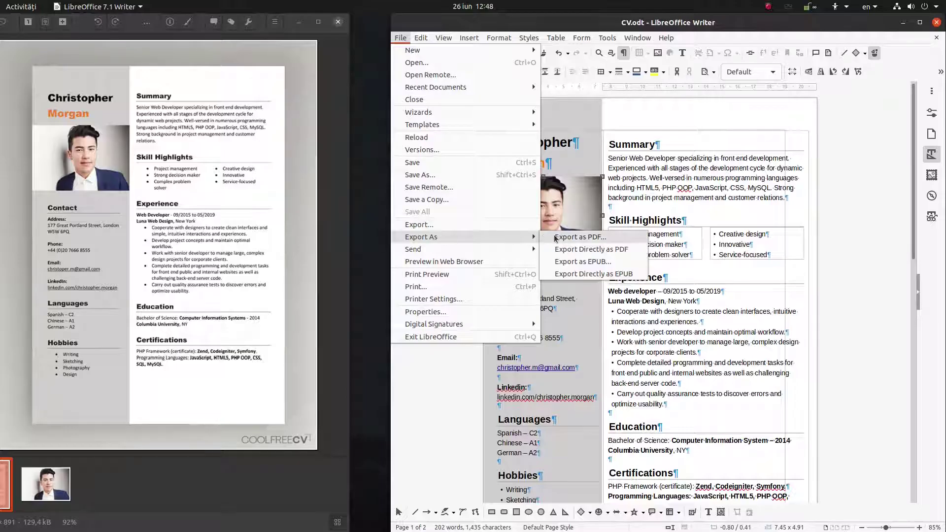